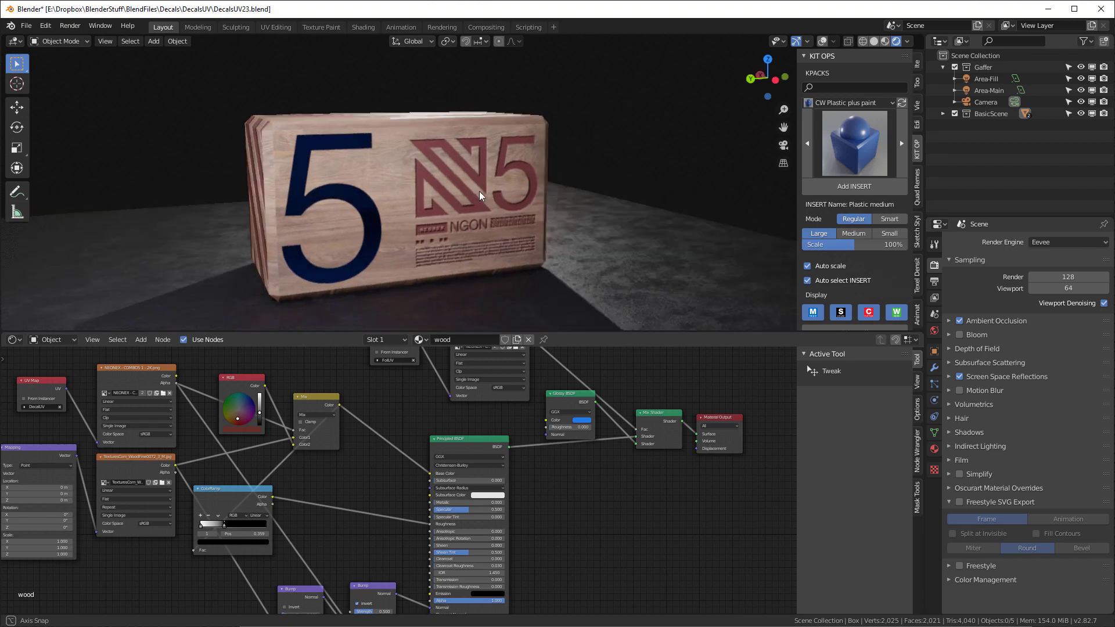
Select the wooden box and examine its decals, blue foil number and the embossed fine print on its top face.
middle_click_drag(479, 190, 638, 169)
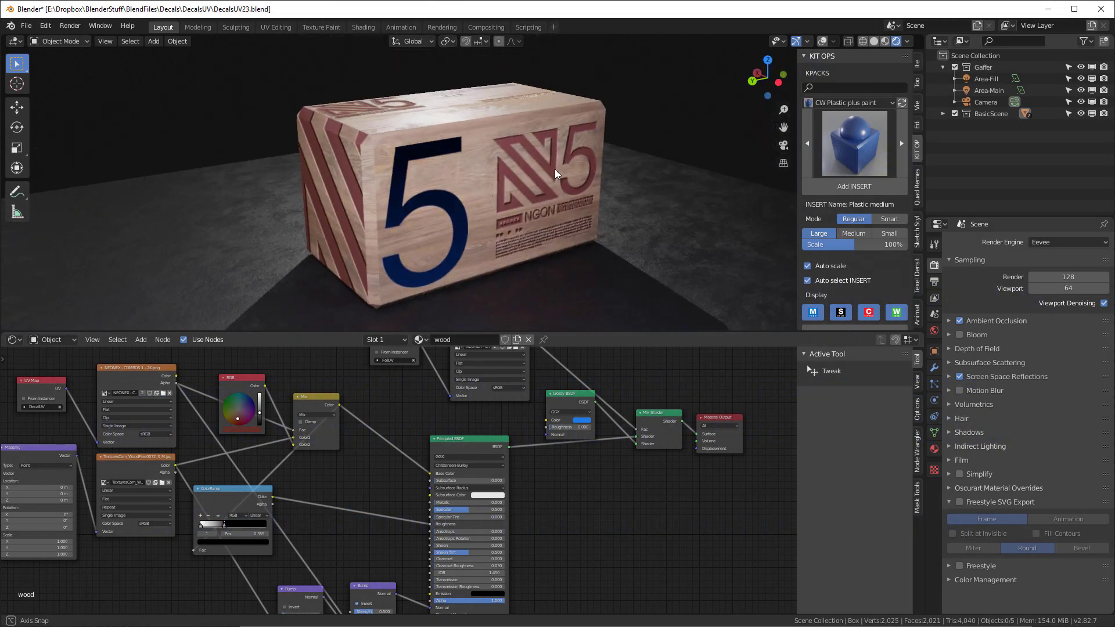
middle_click_drag(510, 152, 518, 145)
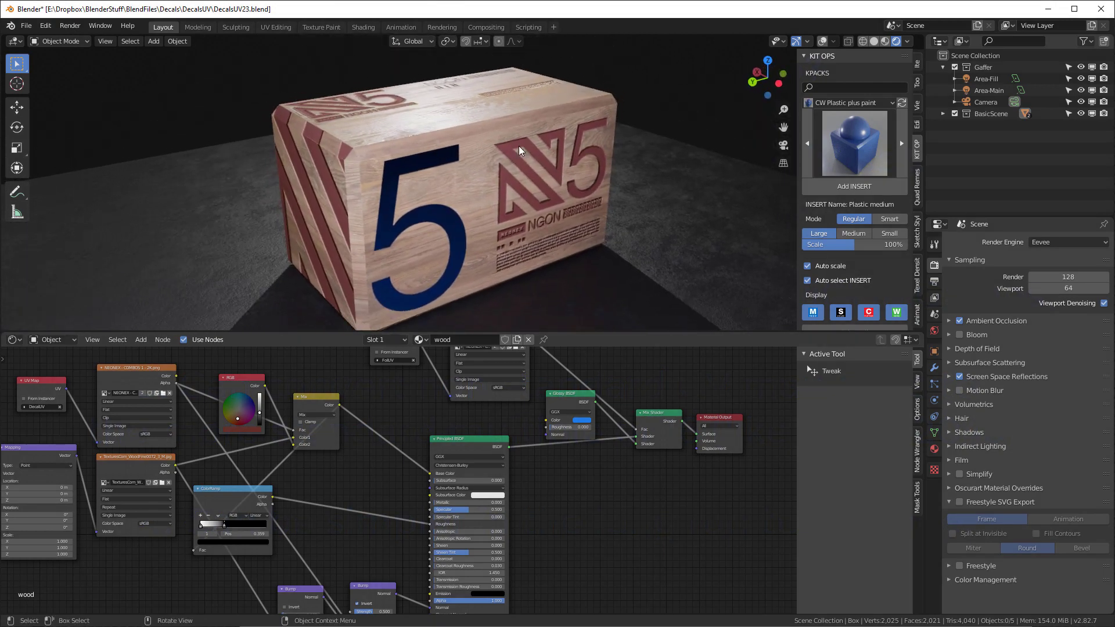
left_click(518, 146)
scroll(521, 149, "up", 1)
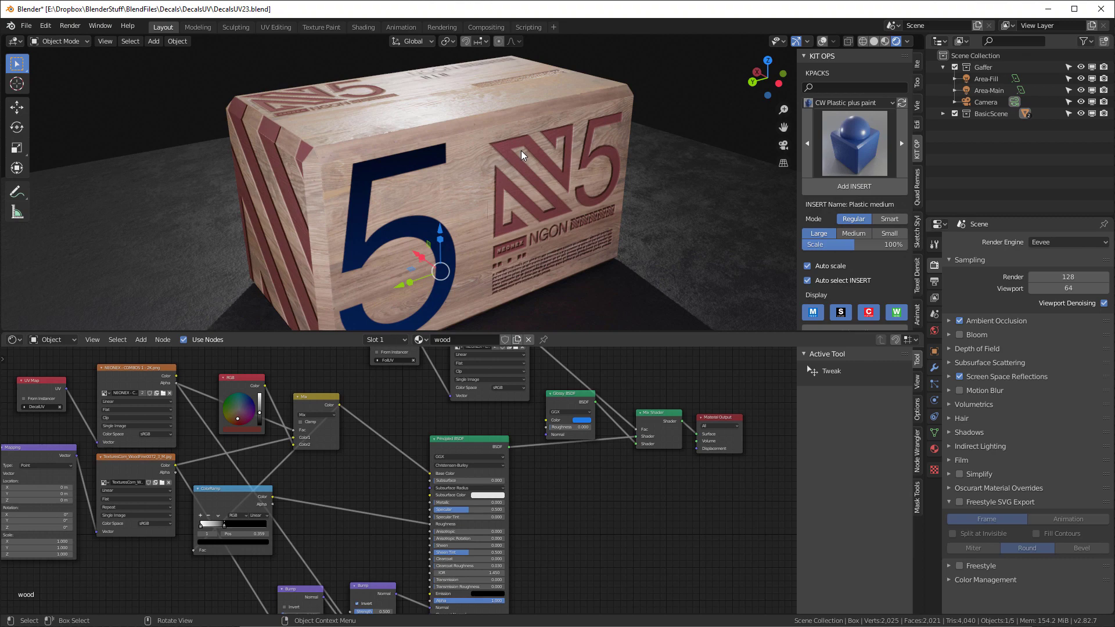
mouse_move(510, 147)
middle_mouse_down()
mouse_move(482, 179)
mouse_move(507, 156)
middle_mouse_up()
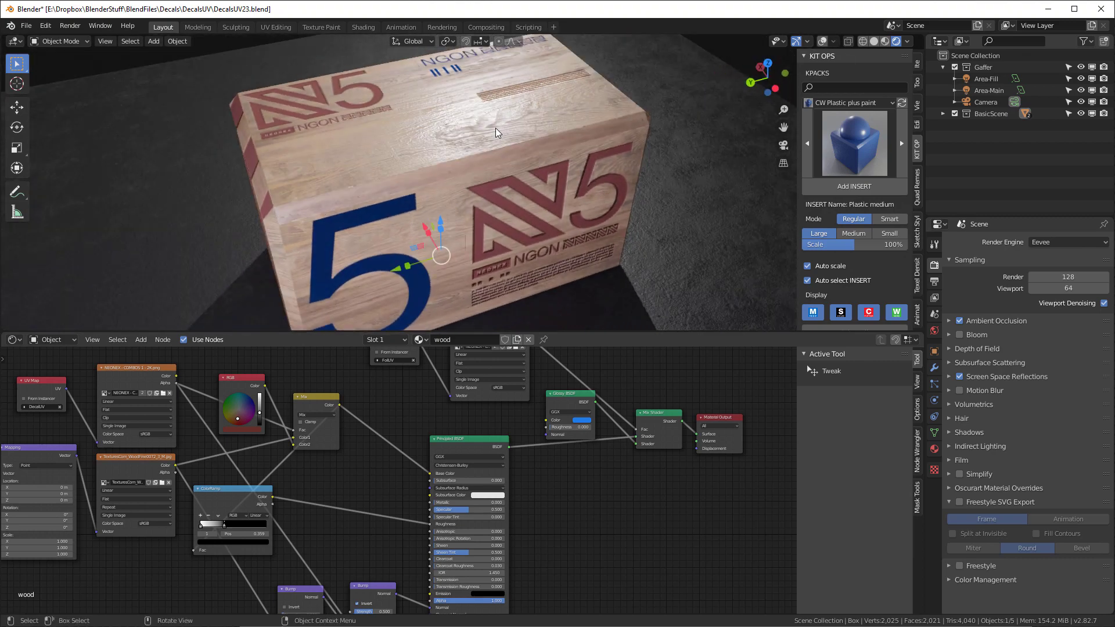
scroll(492, 124, "up", 5)
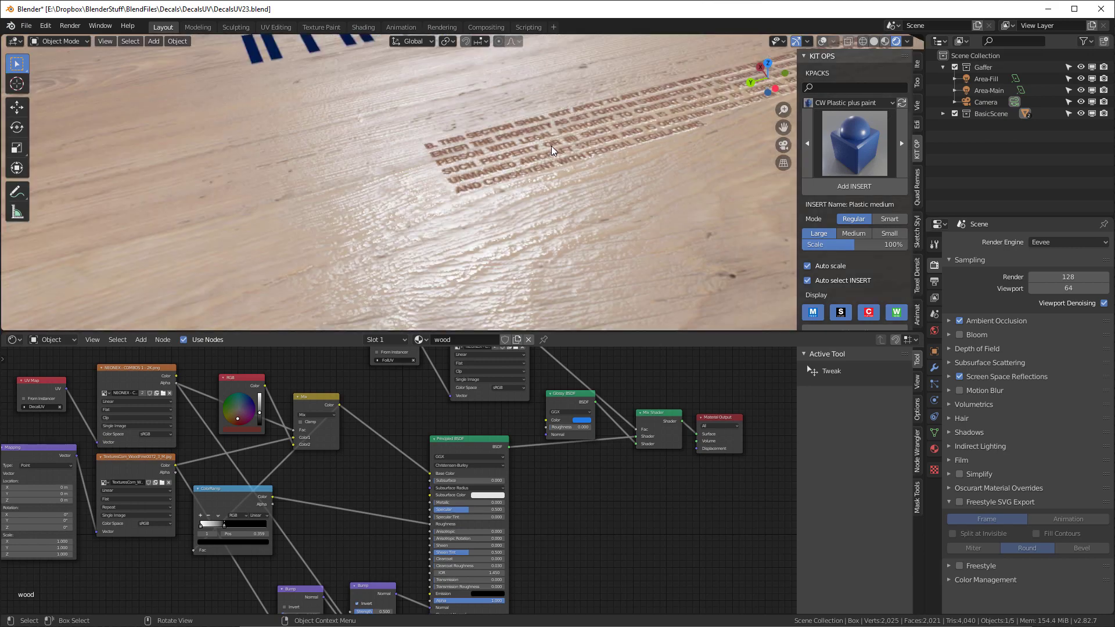
middle_click_drag(551, 146, 347, 37)
scroll(490, 173, "down", 5)
scroll(497, 172, "down", 4)
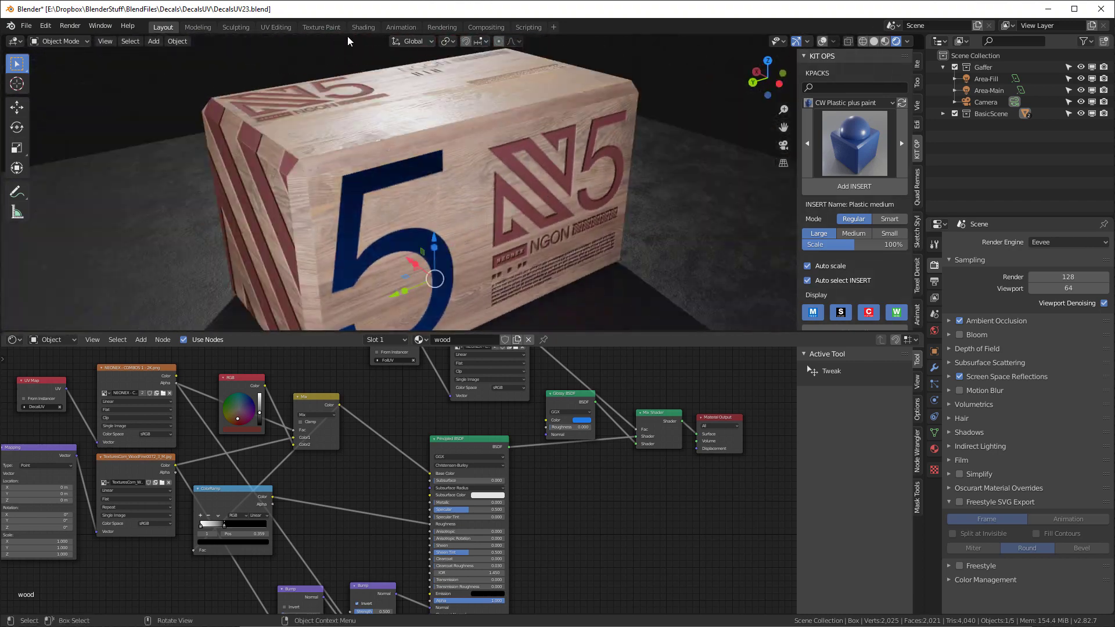
Check the pixel dimensions of the NEONEX decal image and the wood texture in the UV Editing workspace's image properties.
left_click(277, 26)
scroll(313, 266, "down", 3)
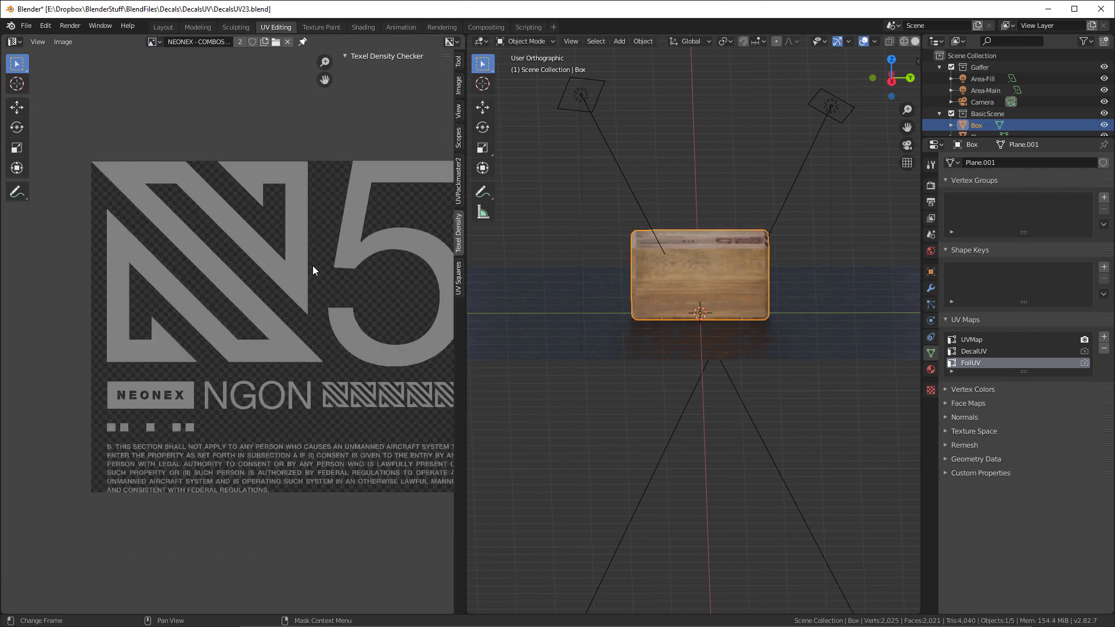
scroll(312, 251, "up", 1)
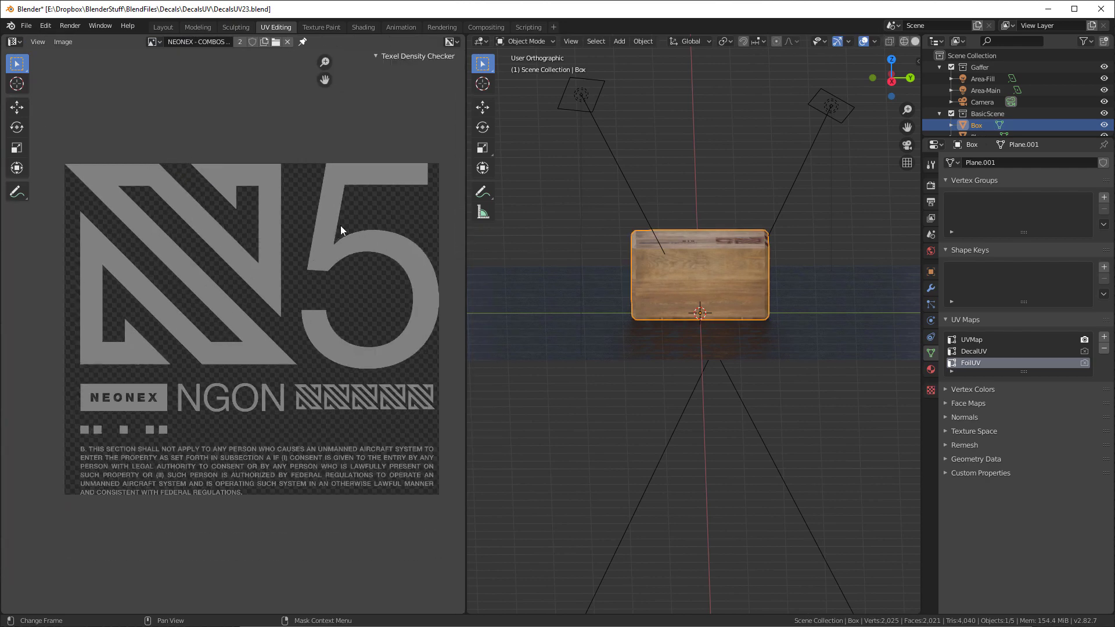
left_click(457, 84)
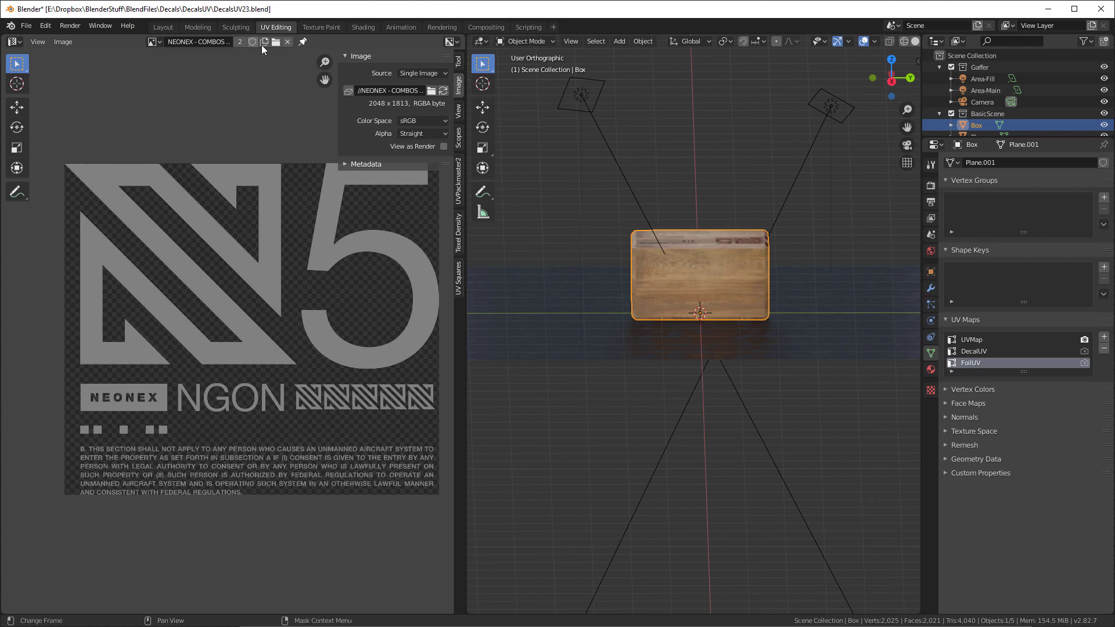
scroll(224, 44, "down", 1, "ctrl")
scroll(343, 350, "up", 2)
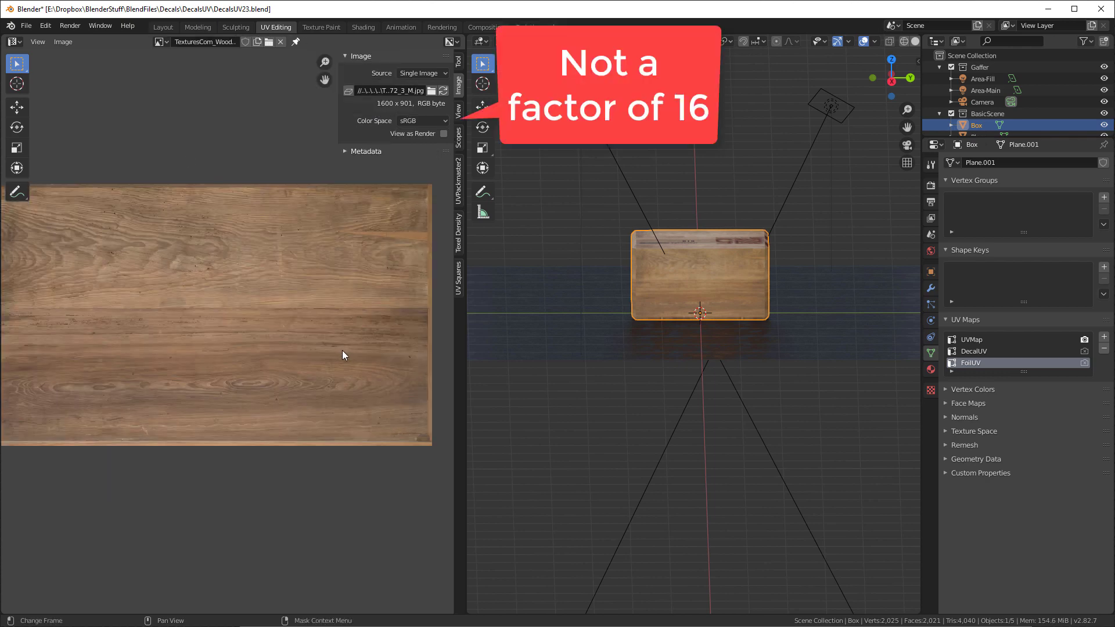
scroll(346, 347, "down", 2)
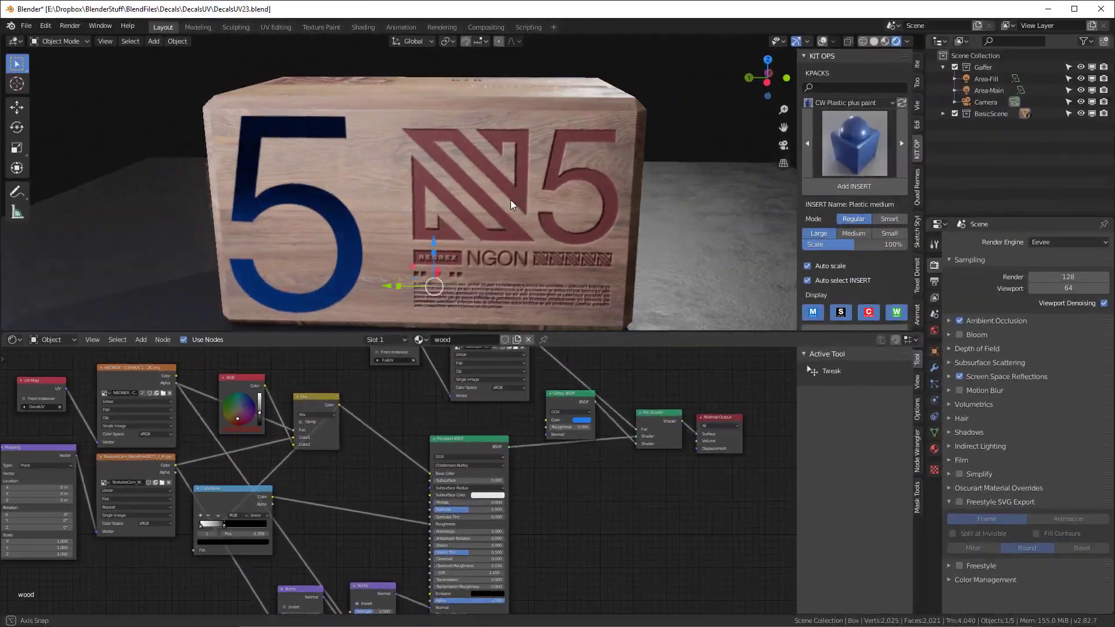
Preview the Principled BSDF directly through the Material Output, bypassing the Mix Shader that adds the blue foil, and inspect the box.
scroll(569, 198, "down", 3)
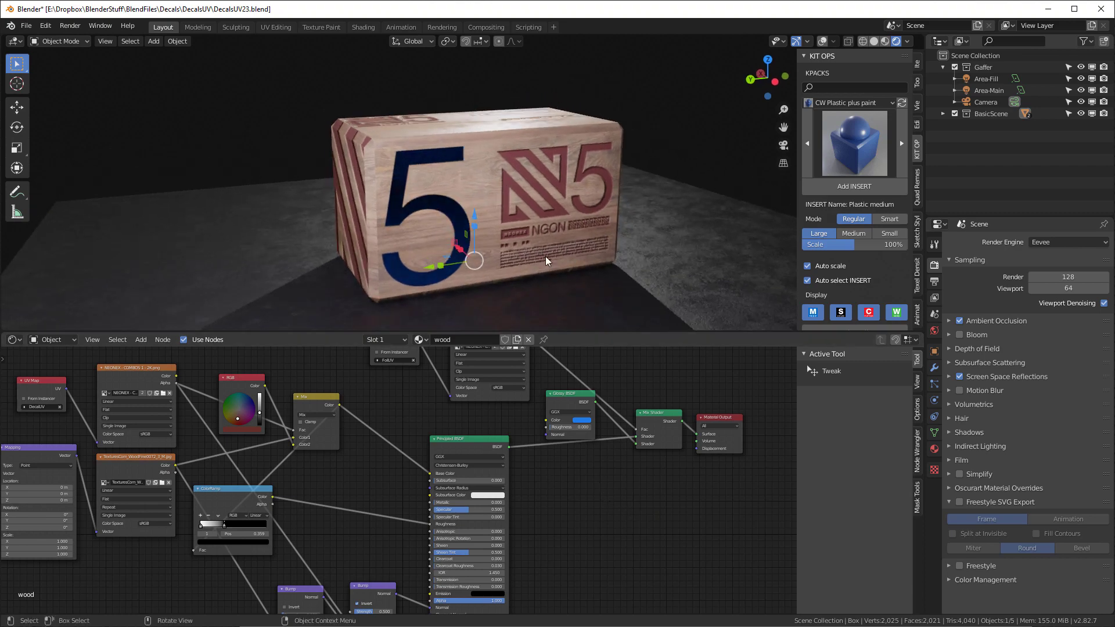
middle_click_drag(545, 256, 521, 180)
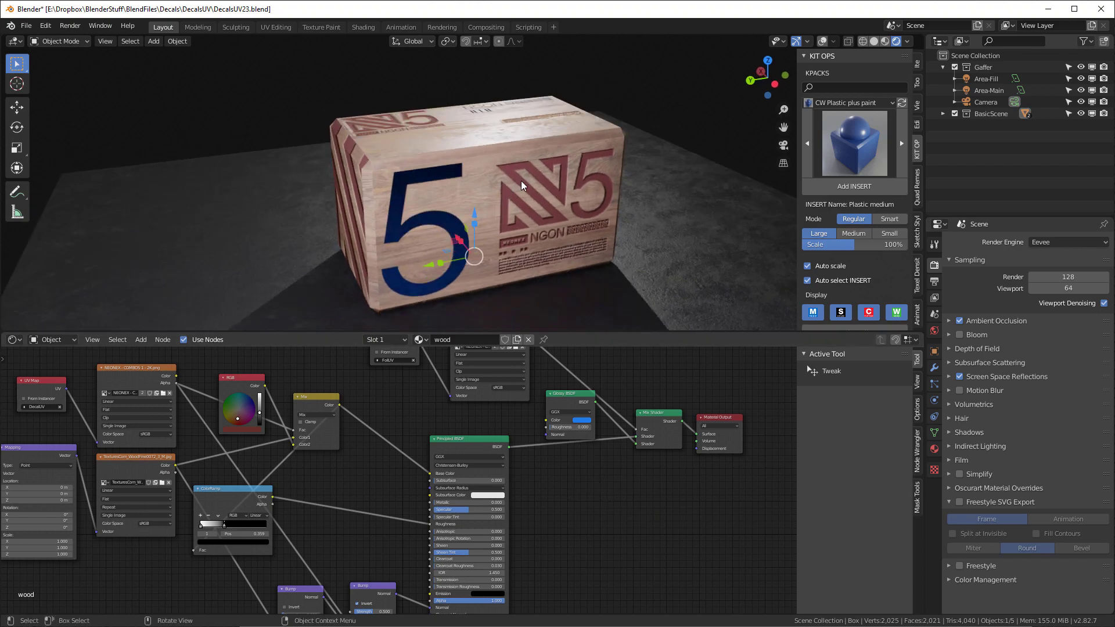
left_click(469, 439, "ctrl+shift")
middle_click_drag(546, 197, 463, 177)
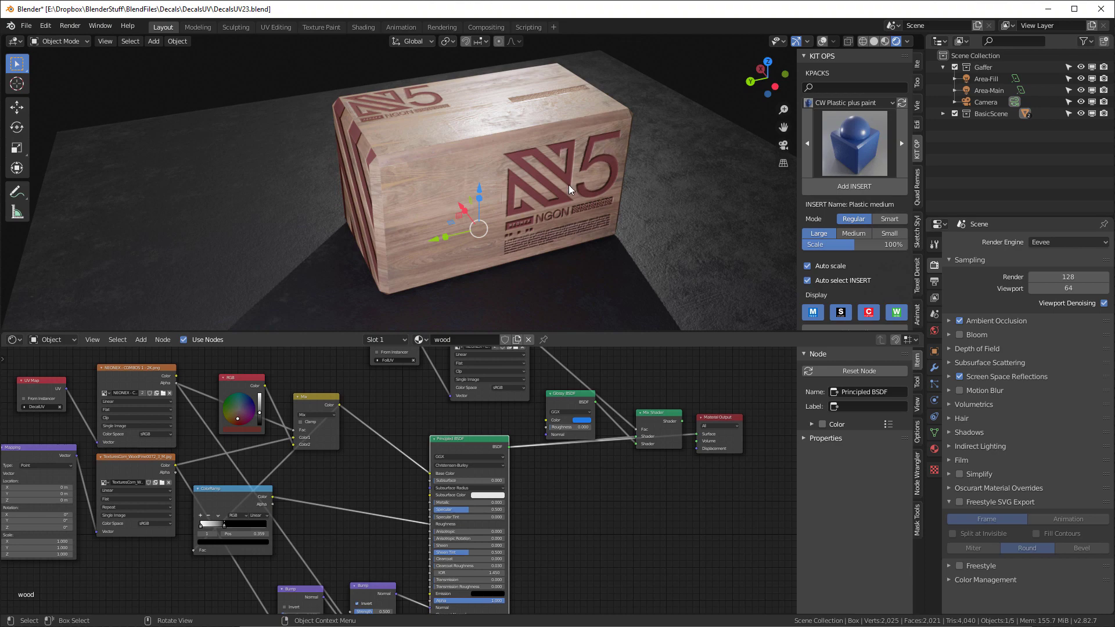
middle_click_drag(569, 185, 610, 186)
scroll(650, 493, "down", 2)
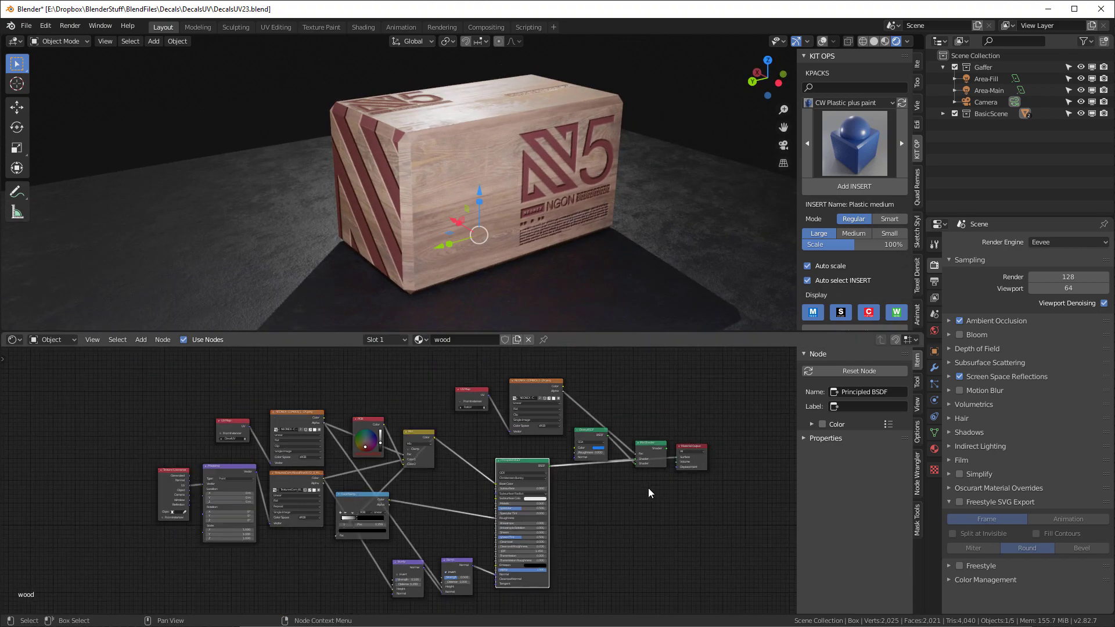
scroll(649, 492, "down", 3)
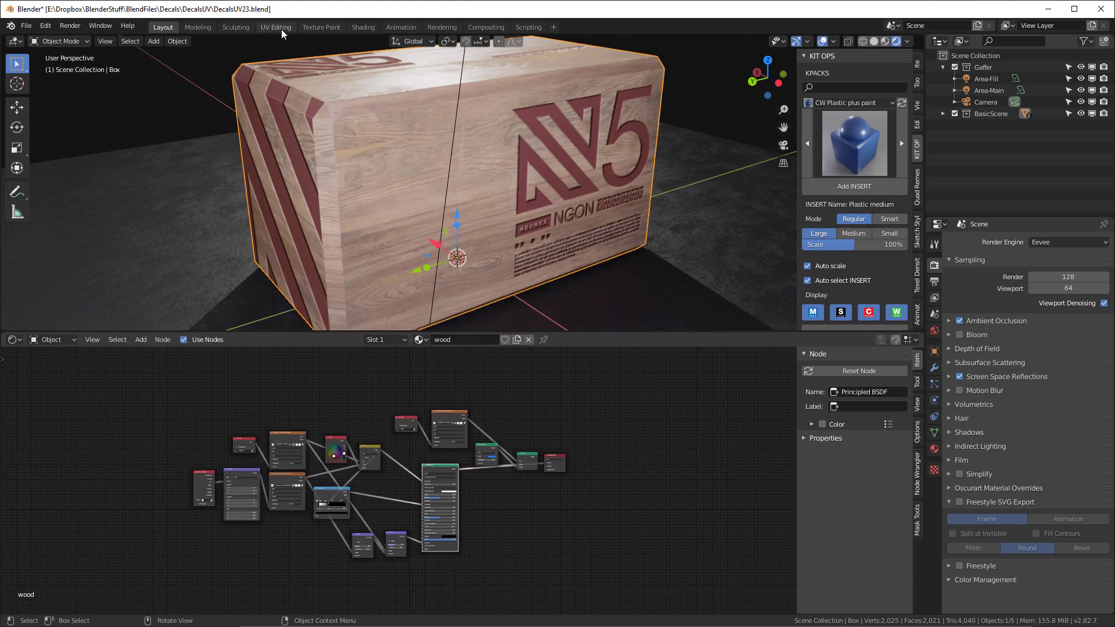
Add a new UV map to the box in the UV Editing workspace and name it Baked-UV.
left_click(276, 27)
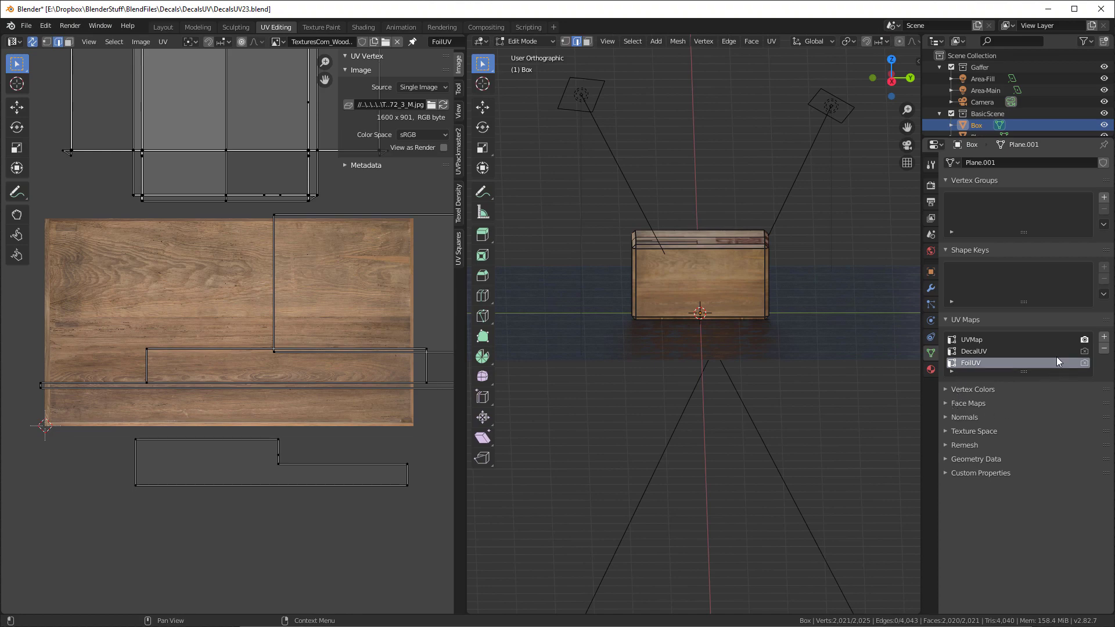
left_click(1104, 336)
double_click(973, 375)
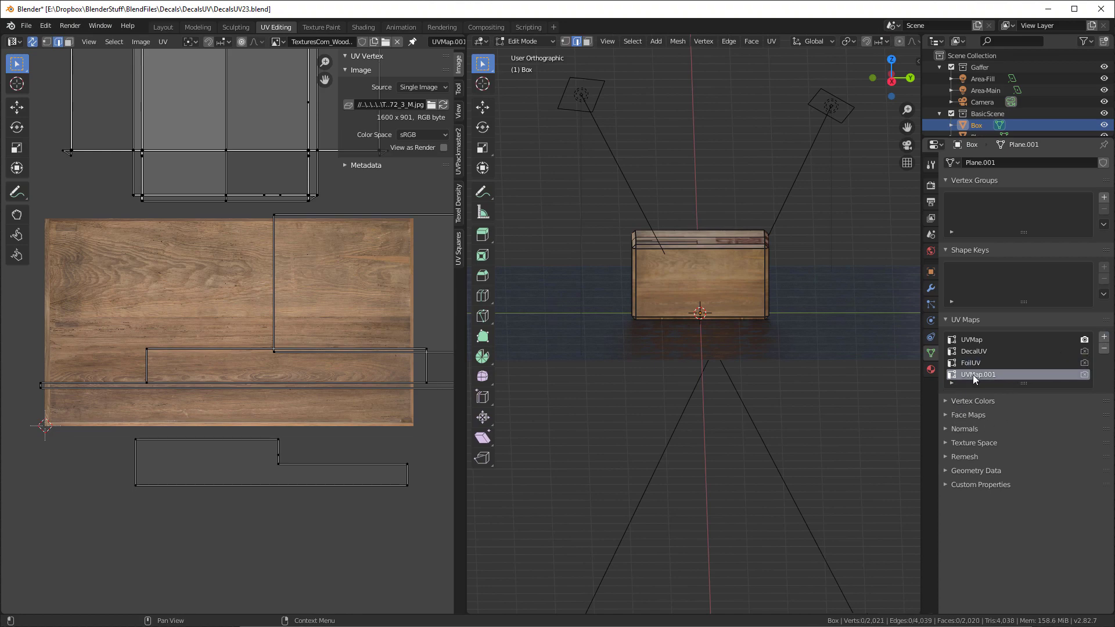
type("Baked-UV")
key("Return")
Calculate the texel density of one face on the box's long side with the Texel Density Checker.
middle_click_drag(883, 353, 718, 267)
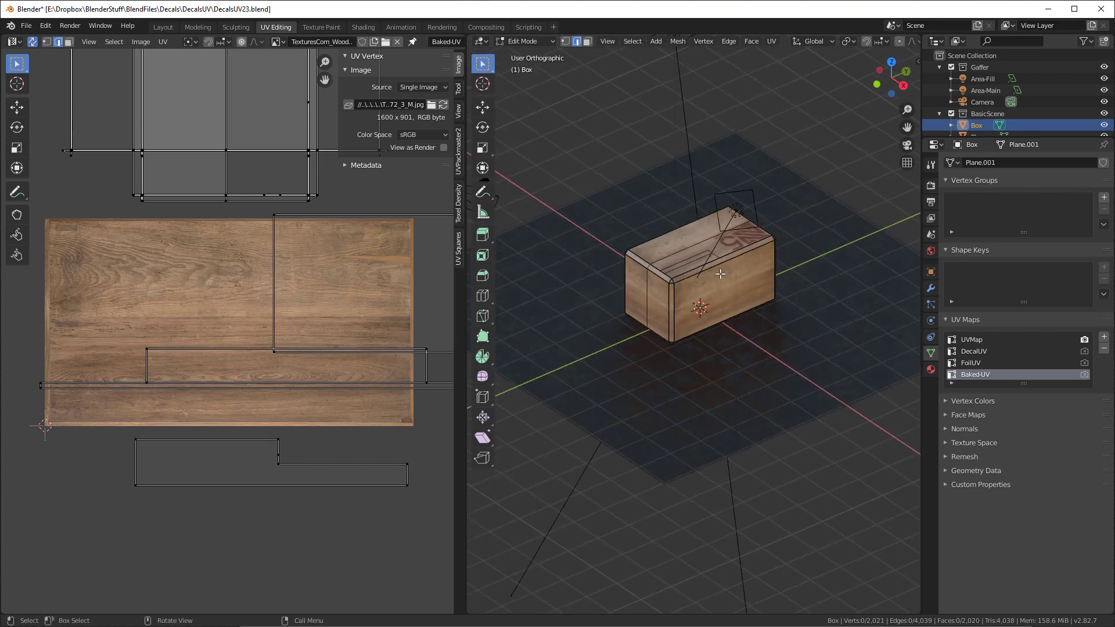
left_click(458, 204)
left_click(300, 225)
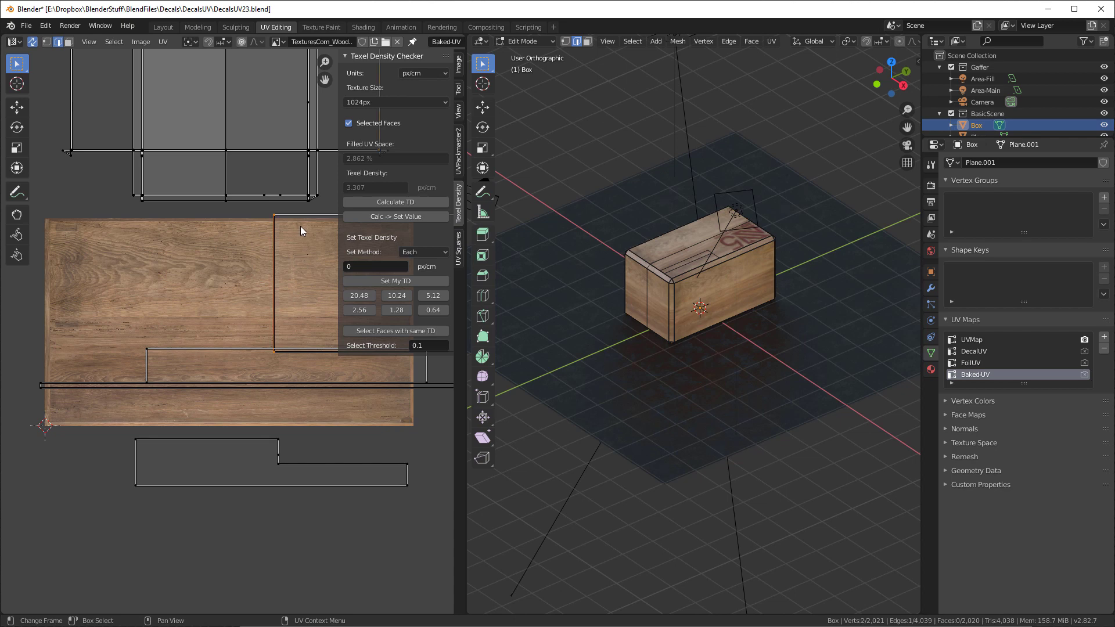
key("3")
left_click(255, 145)
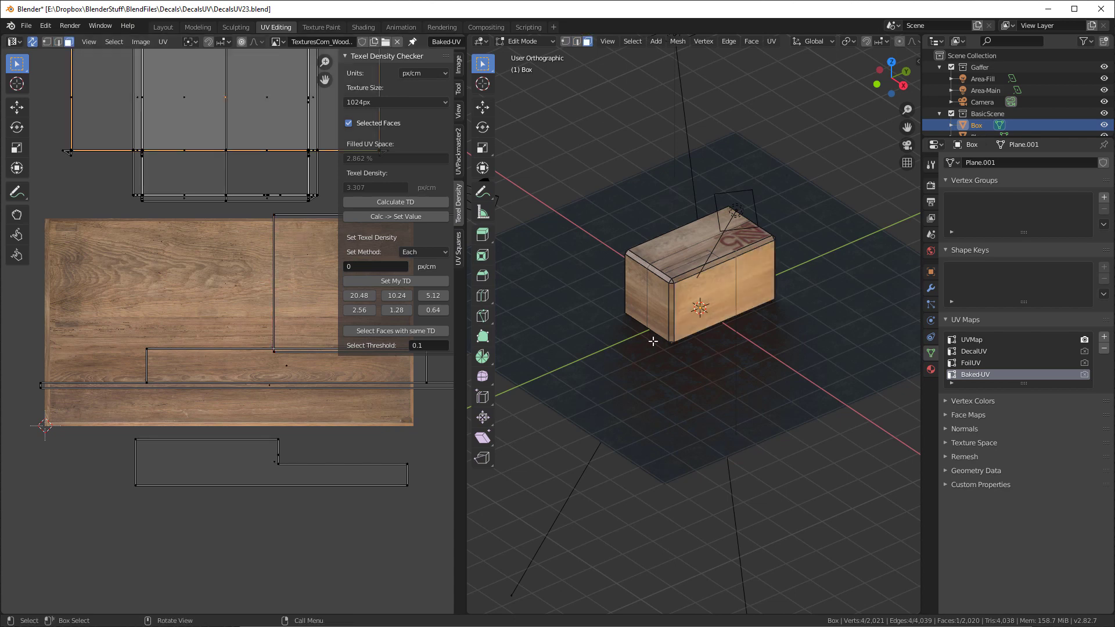
left_click(396, 202)
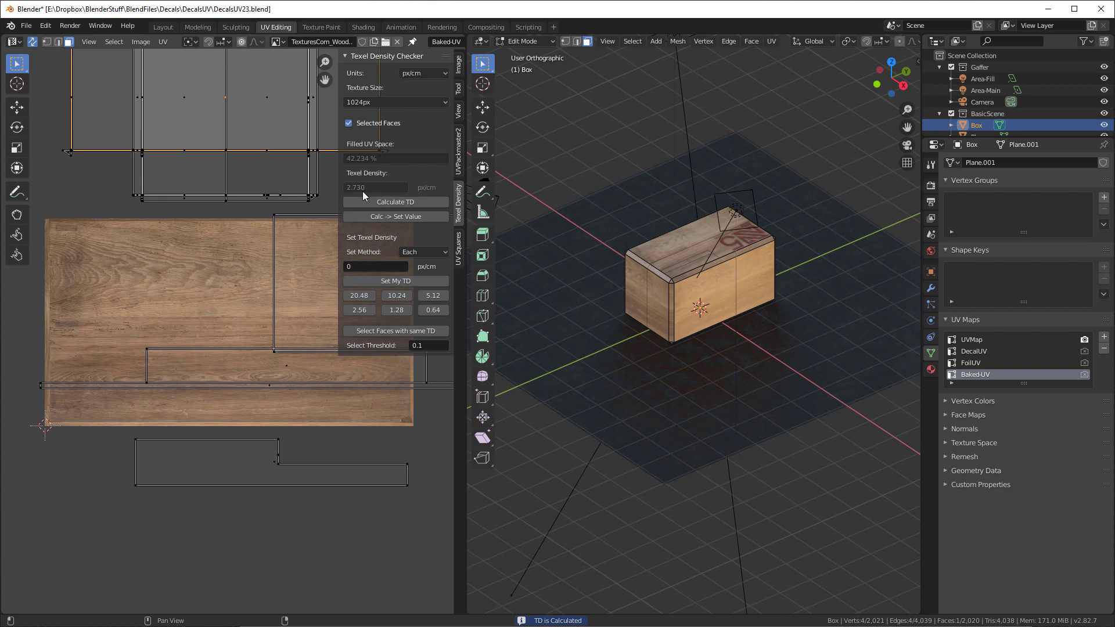
Set the Texel Density Checker's texture size to 2048px and recalculate the selected face's density.
left_click(395, 103)
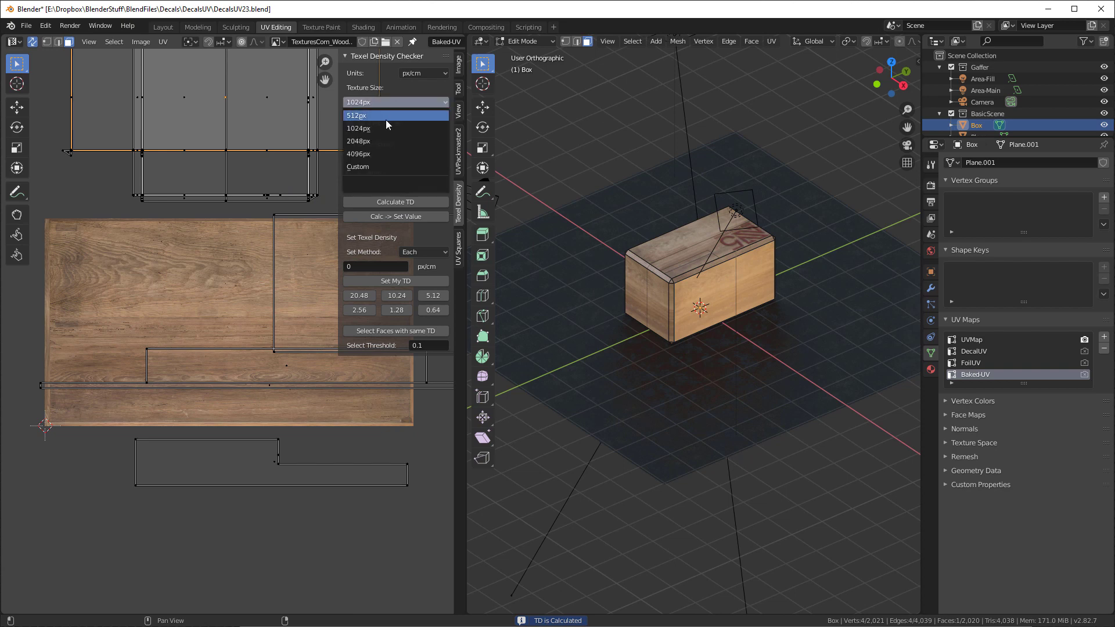
left_click(386, 116)
left_click(372, 201)
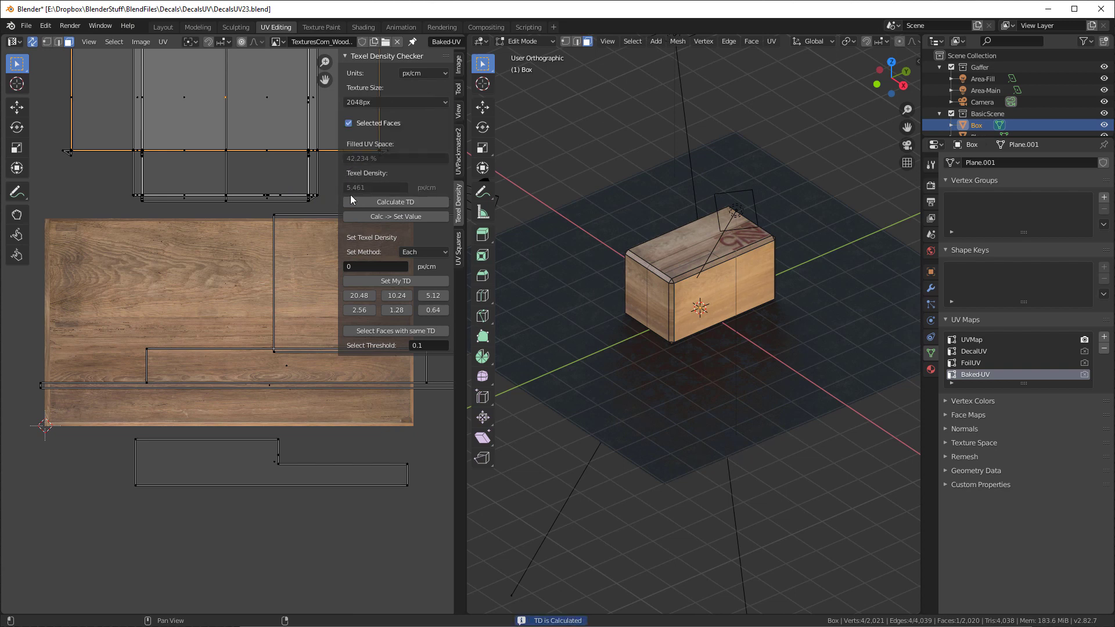
Calculate the texel density of the stepped island below the wood image and of the large island extending past its side.
left_click(281, 482)
left_click(388, 202)
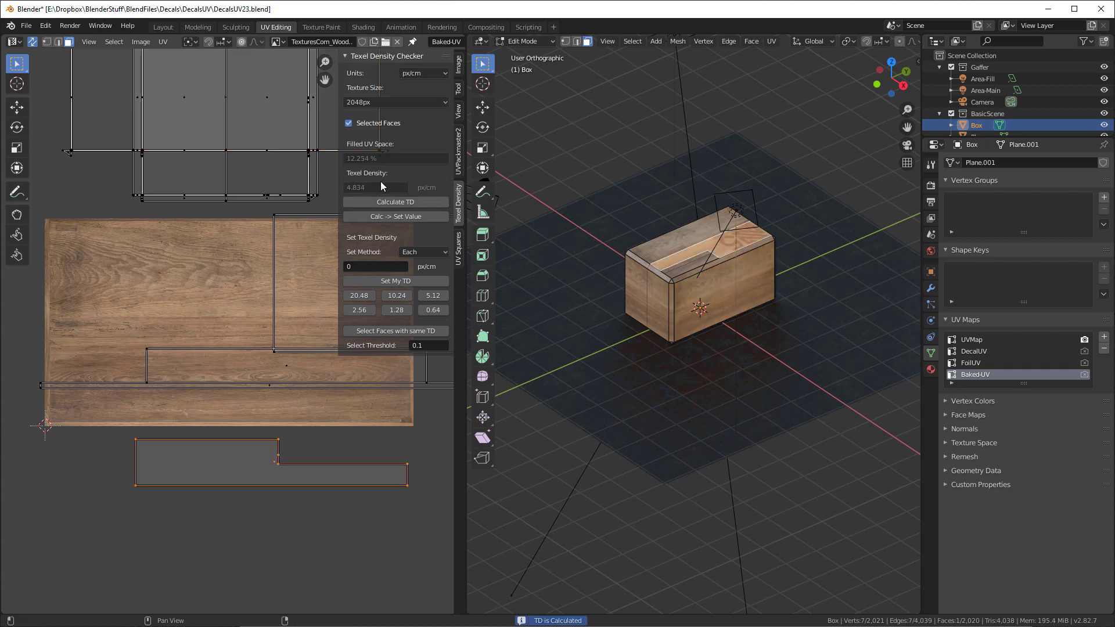
left_click(300, 285)
left_click(363, 202)
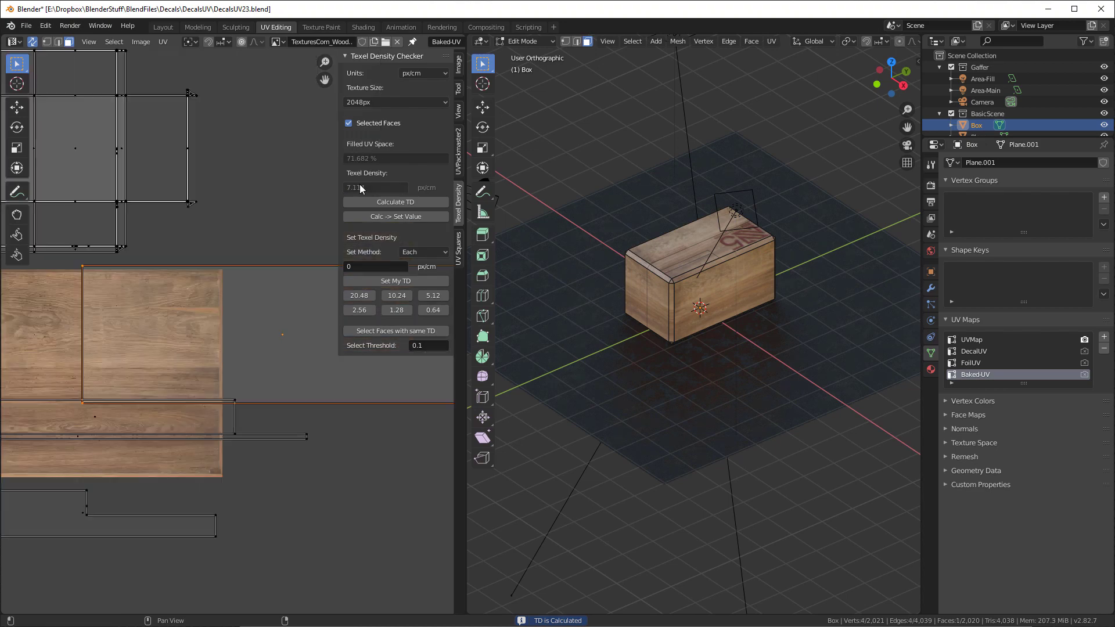
Unwrap all faces of the box into the Baked-UV map using Smart UV Project with angle limit 66 and island margin 0.
scroll(276, 328, "down", 4)
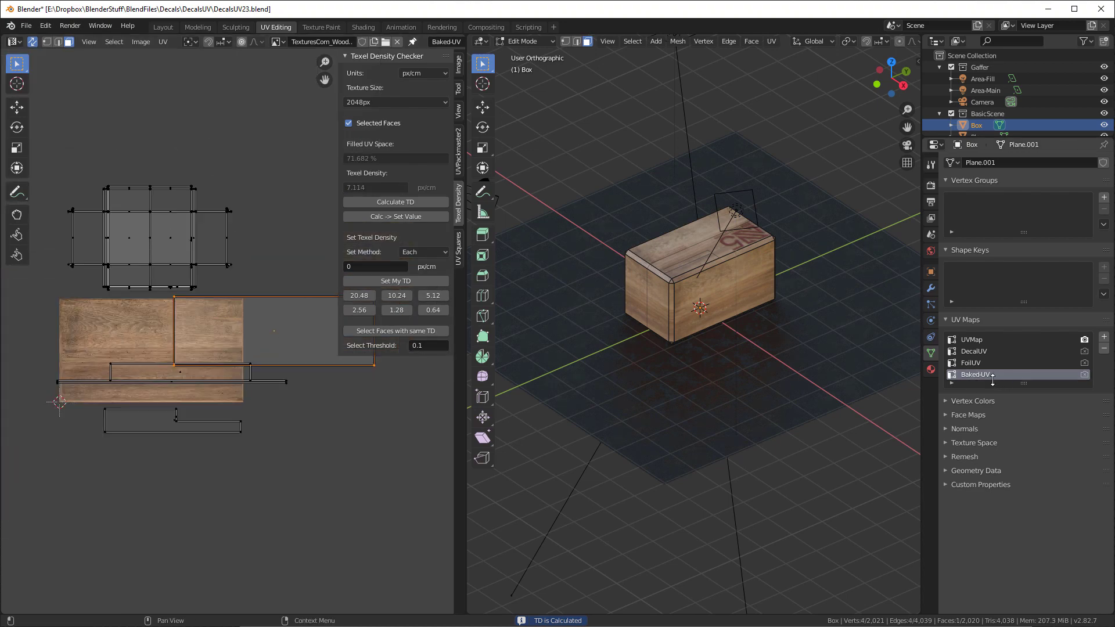
key("a")
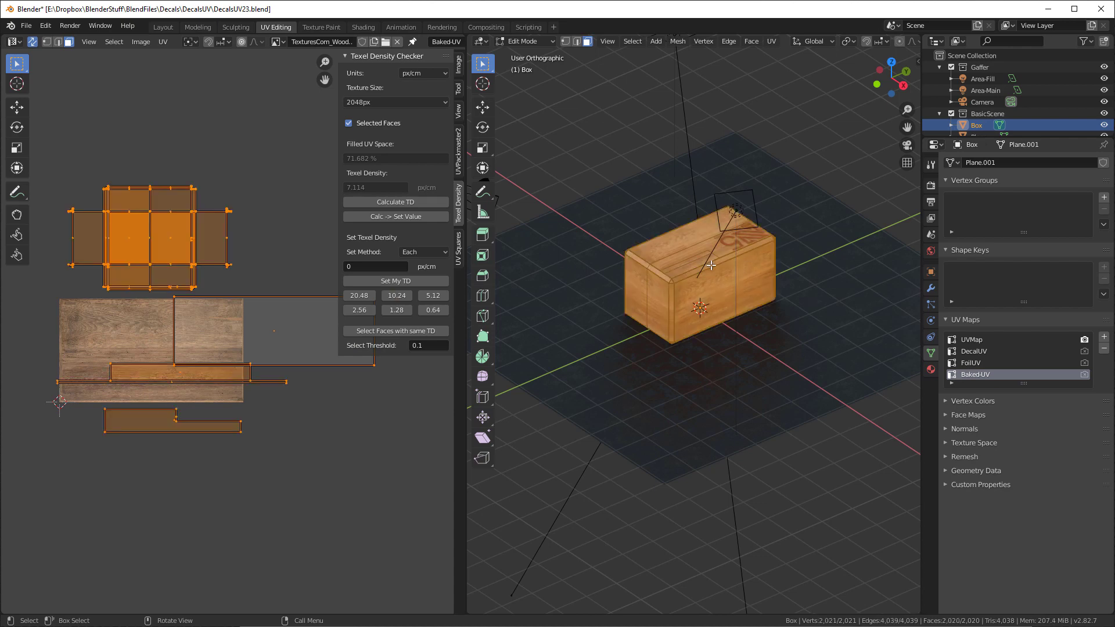
key("u")
left_click(713, 264)
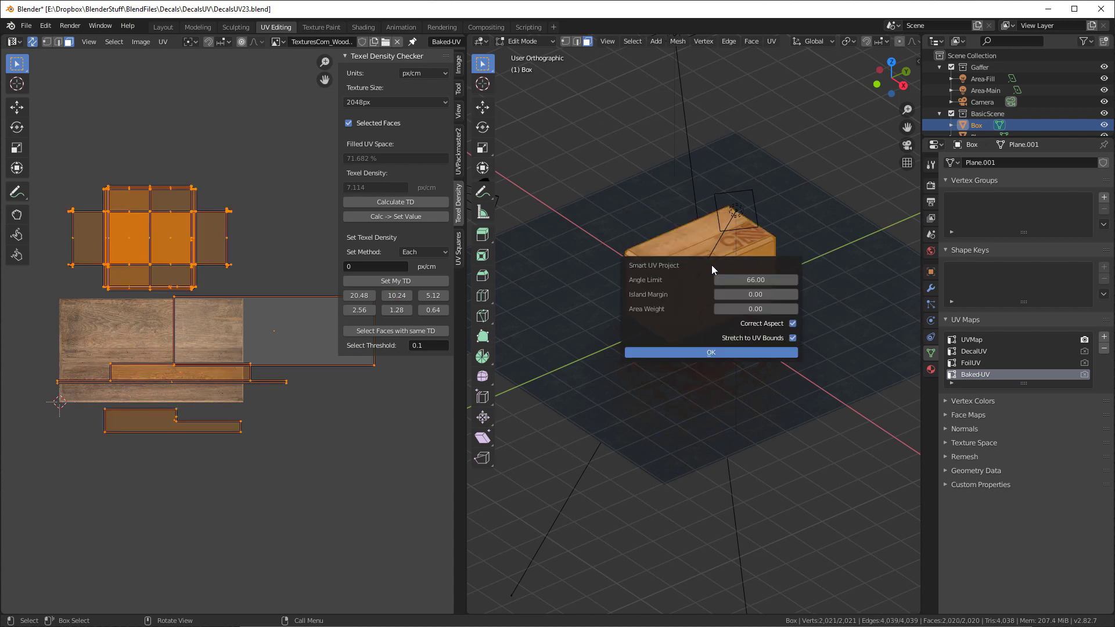
left_click(715, 353)
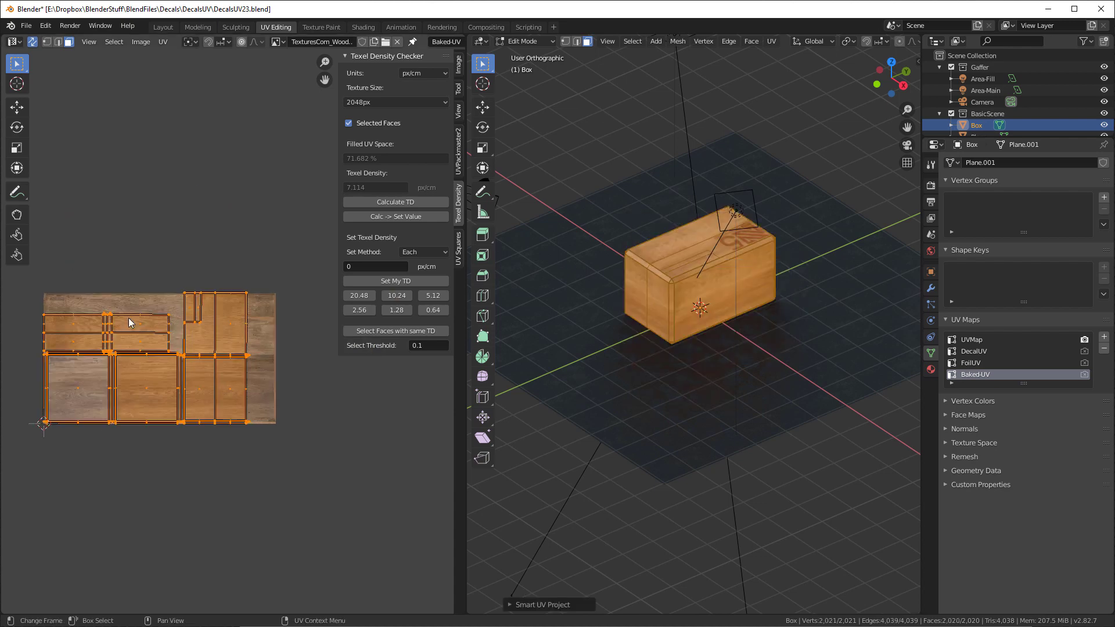
Calculate the texel density of the whole unwrapped box and inspect the packed UV layout.
left_click(391, 201)
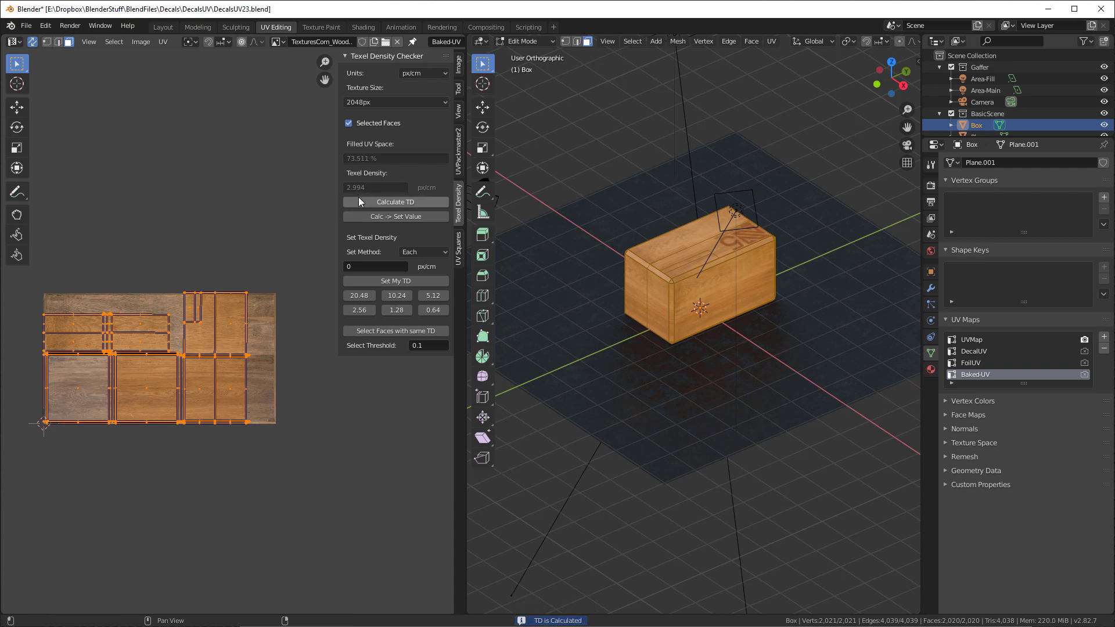
scroll(166, 361, "up", 2)
scroll(176, 358, "down", 1)
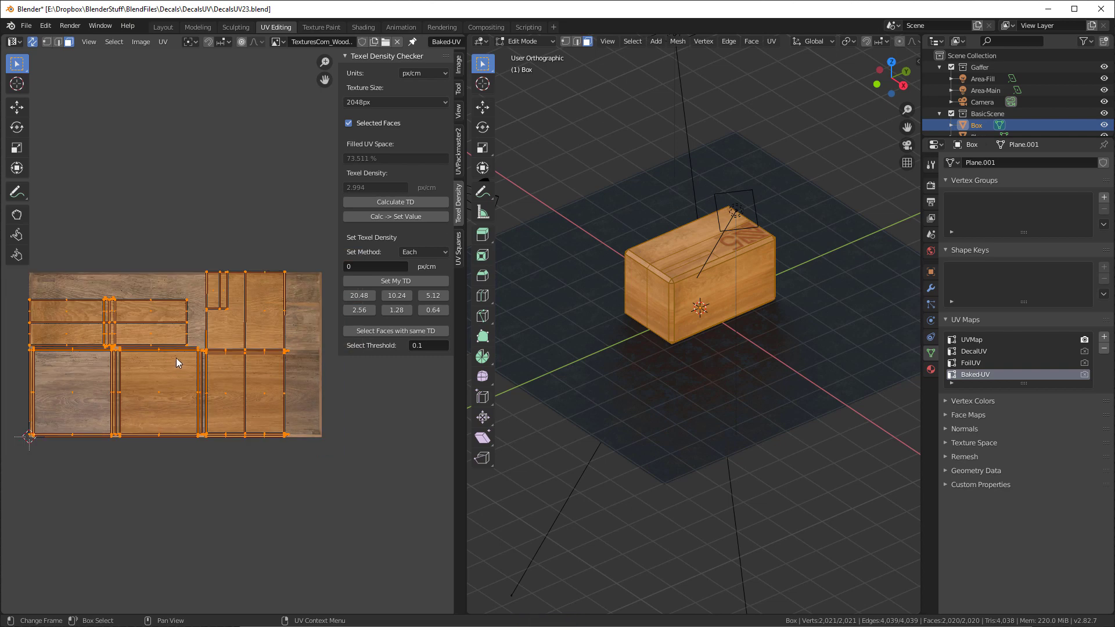
Start a new image for the bake and set its width and height to 2048 px.
middle_click_drag(186, 360, 215, 386)
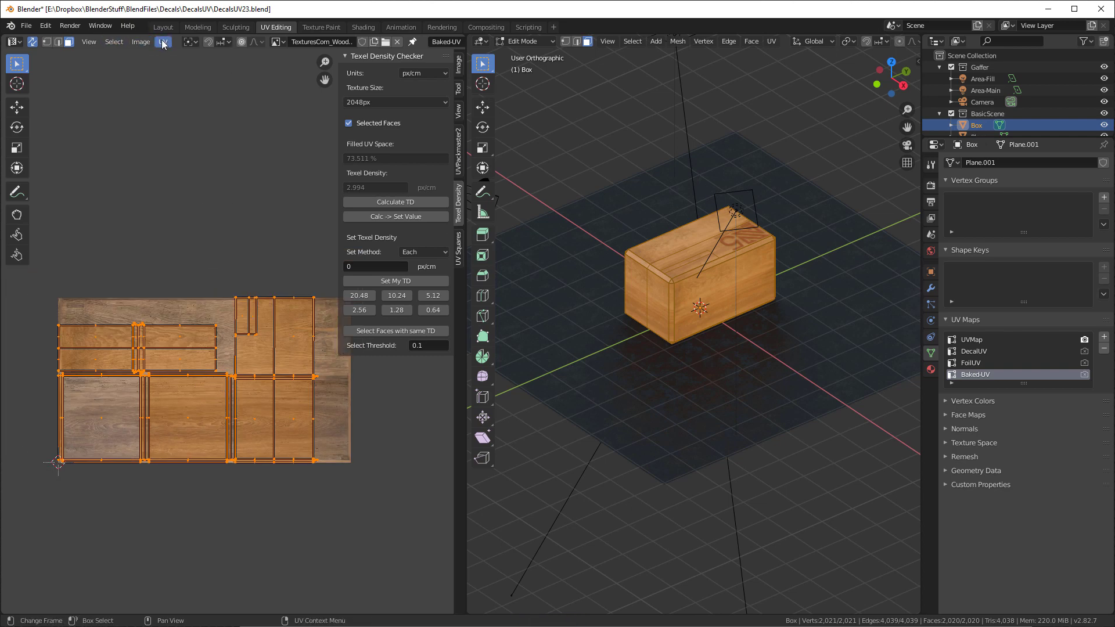
left_click(141, 42)
left_click(156, 56)
double_click(198, 59)
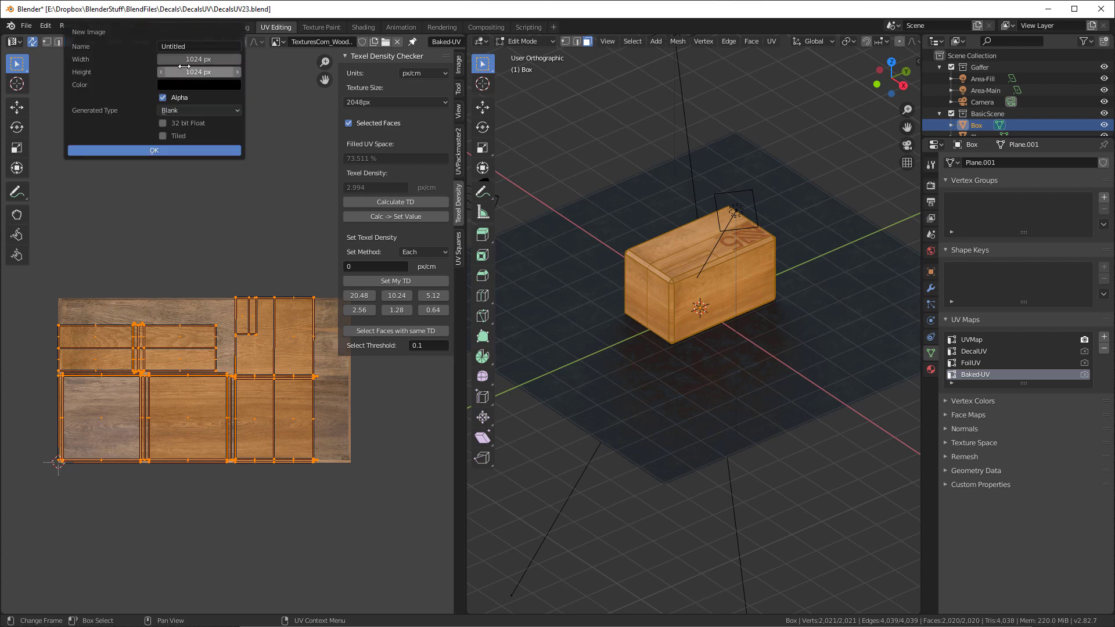
type("2048")
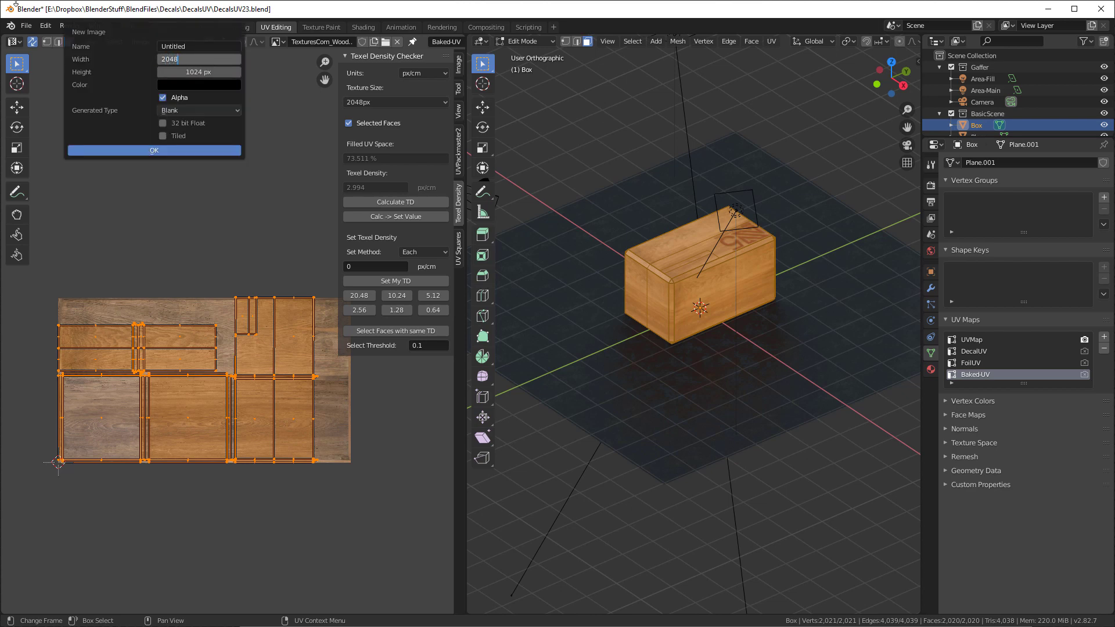
key("Tab")
type("2048")
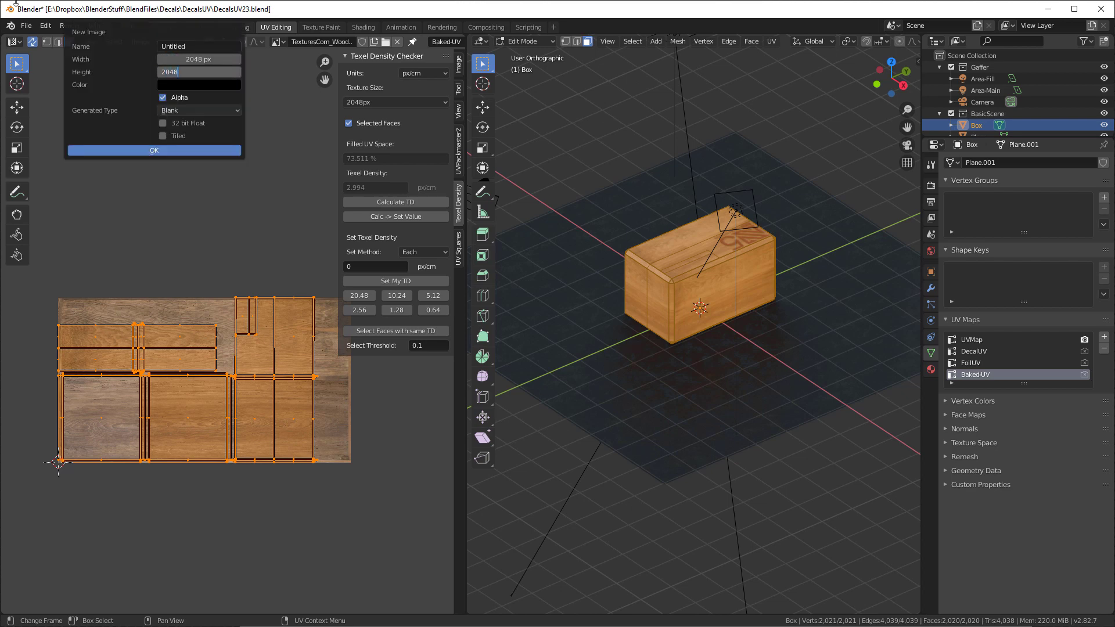
key("Return")
Turn off alpha for the new image and create it under the name Baked-Diffuse.
left_click(163, 97)
left_click(195, 47)
type("Ba")
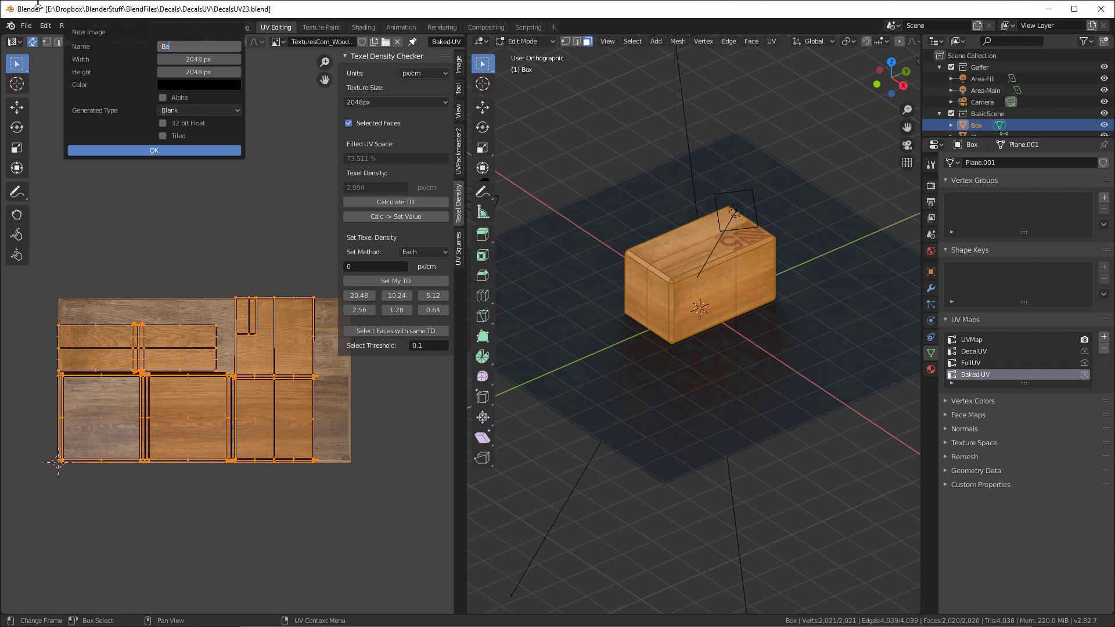
type("ked-Diffuse")
key("BackSpace")
key("BackSpace")
key("BackSpace")
type("fuse")
key("Return")
key("Return")
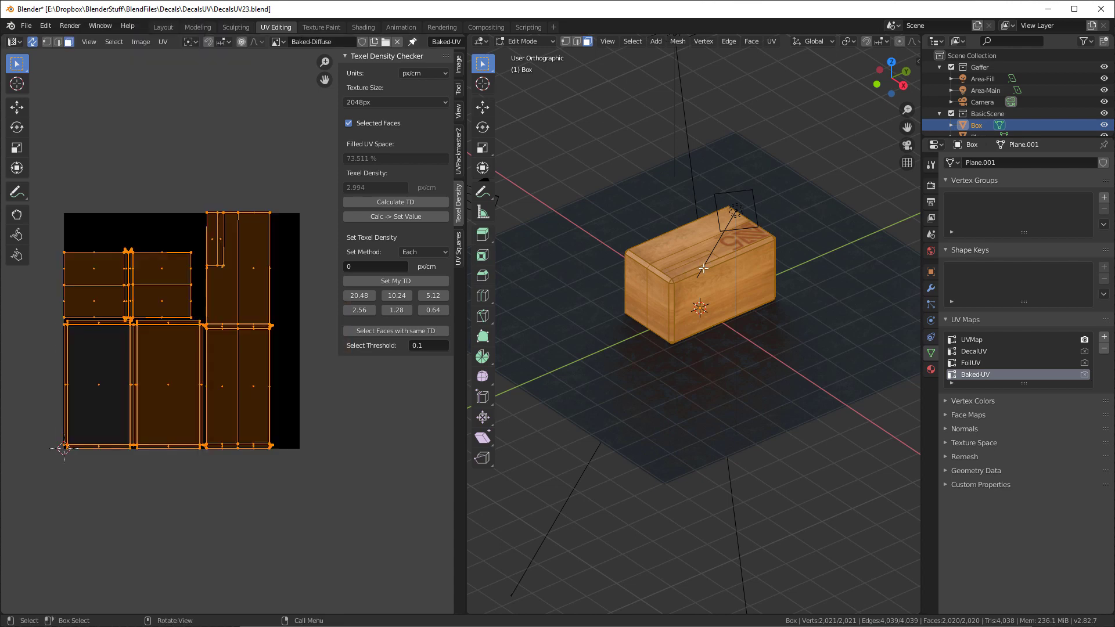
Unwrap the box again with Smart UV Project at angle limit 66 and island margin 0, and recalculate its texel density.
key("u")
left_click(706, 266)
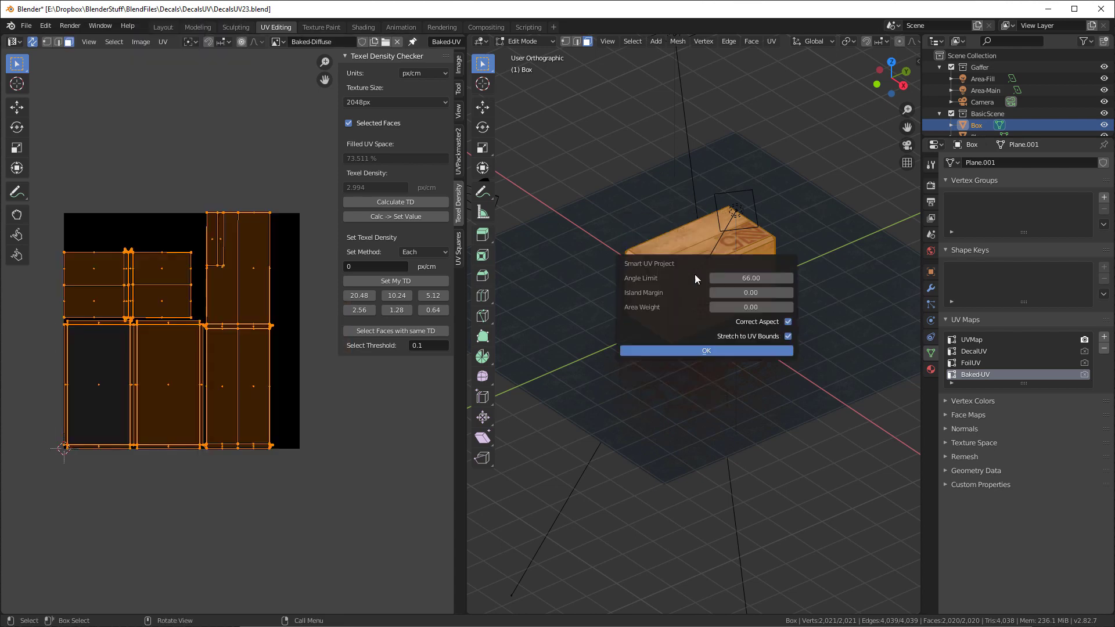
key("Return")
middle_click_drag(178, 257, 186, 279)
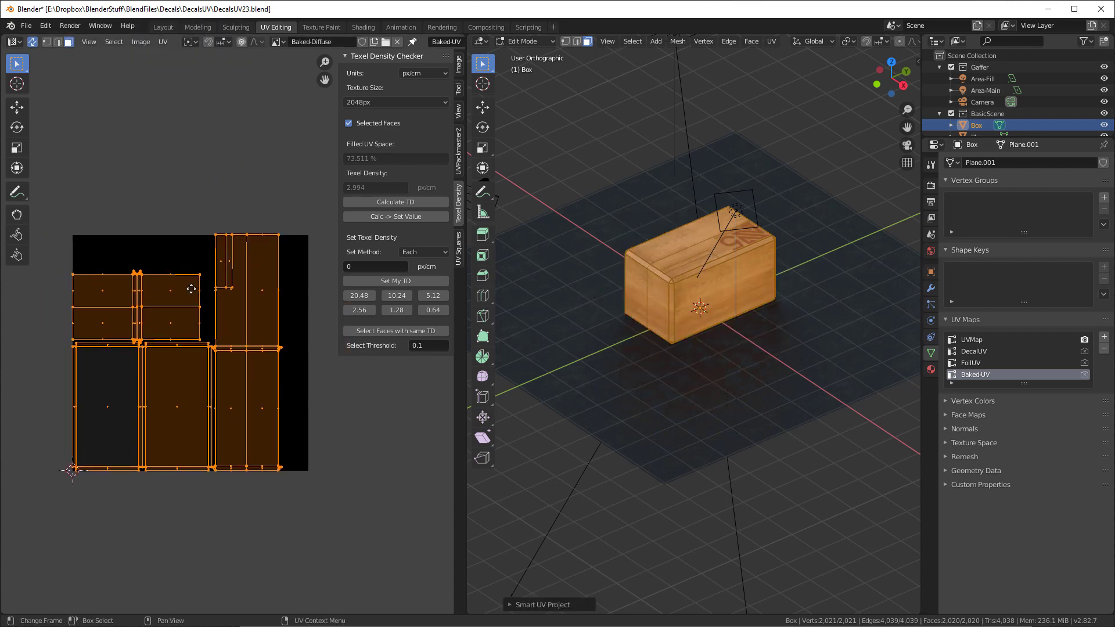
left_click(385, 200)
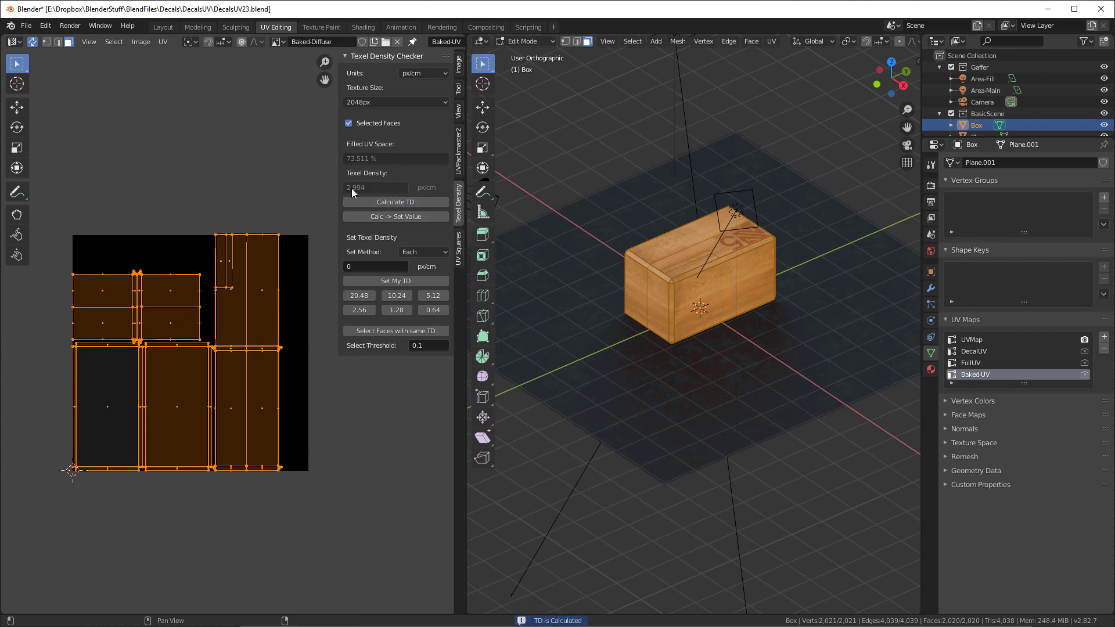
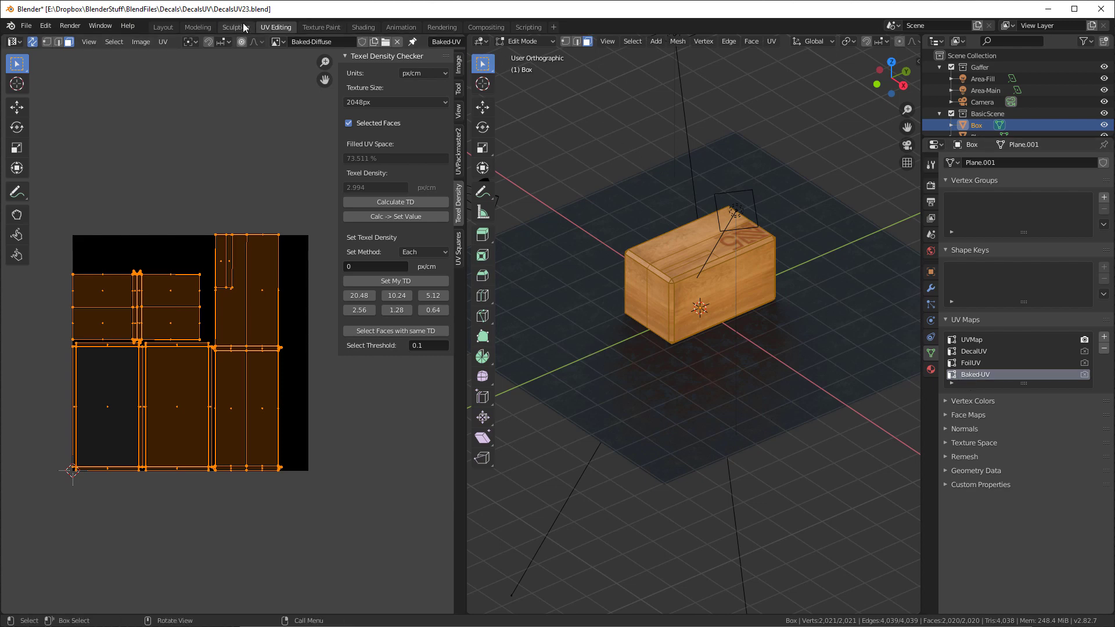
In the Layout workspace, duplicate the wood Image Texture node and place the copy in the empty area below the node tree.
left_click(163, 27)
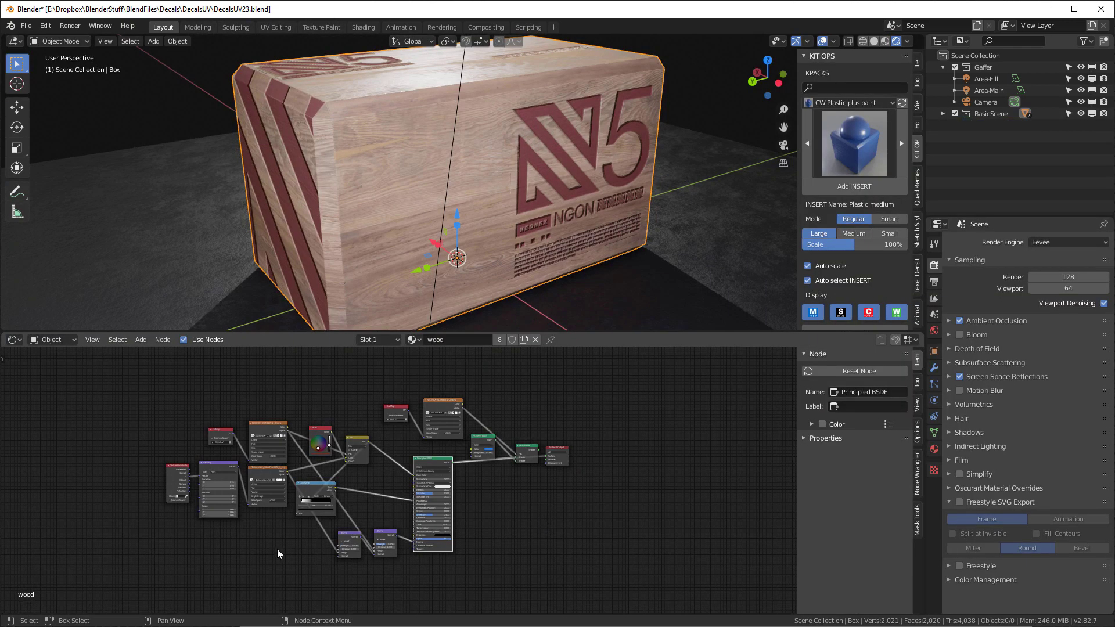
scroll(277, 549, "up", 2)
left_click(238, 444)
key("shift+d")
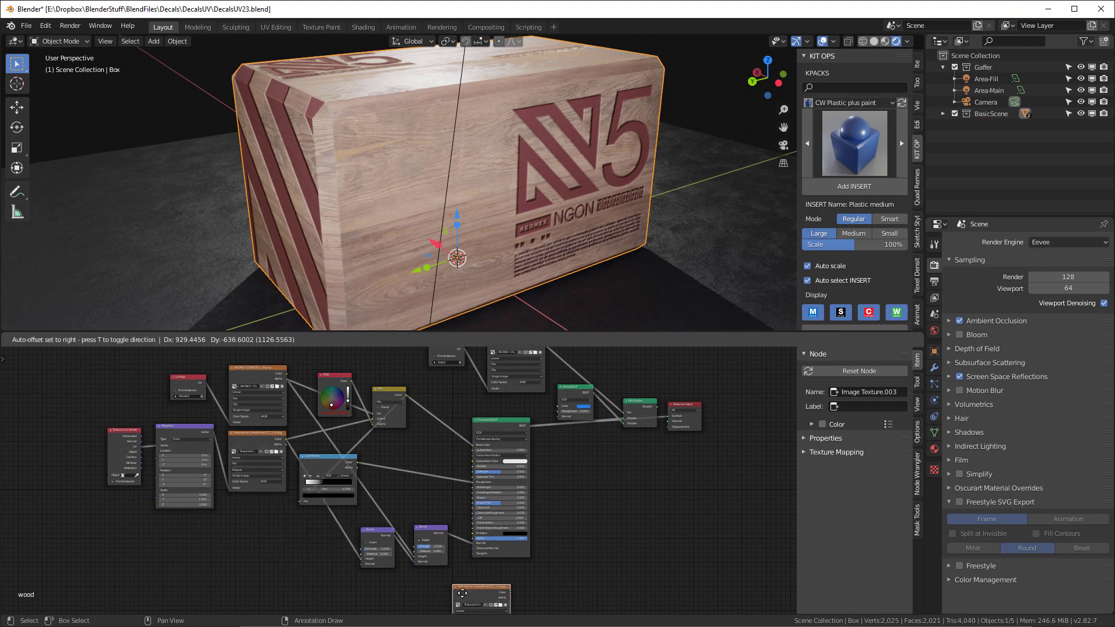
scroll(458, 587, "down", 2)
left_click(399, 443)
Assign the Baked-Diffuse image to the duplicated Image Texture node.
scroll(386, 447, "up", 5)
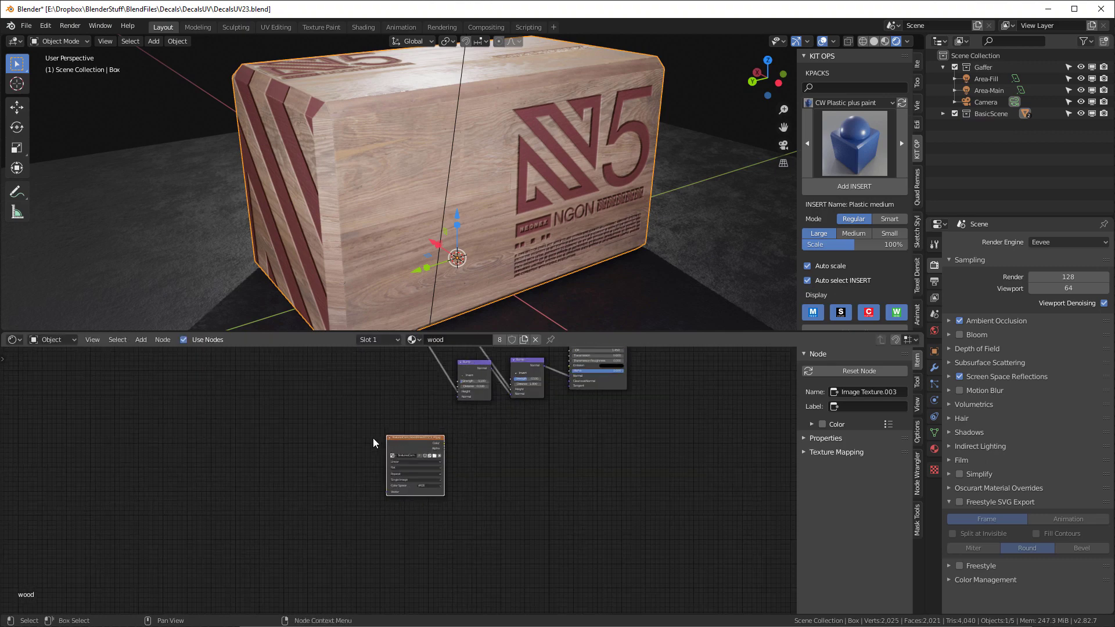
left_click(403, 460)
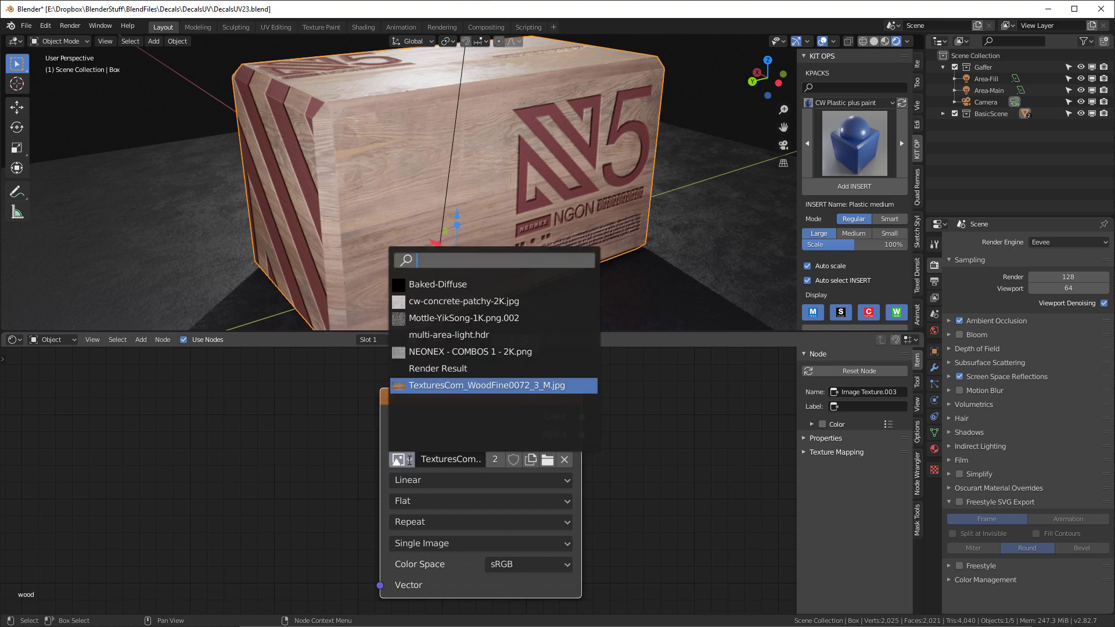
left_click(438, 284)
scroll(335, 399, "down", 4)
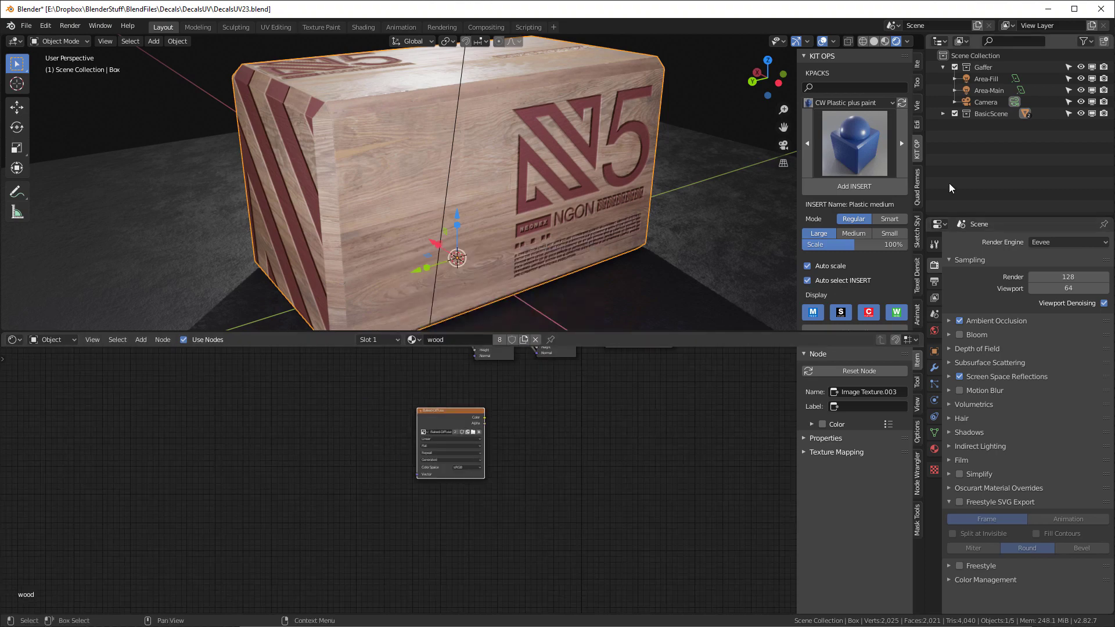
Set the render engine to Cycles and the render device to GPU Compute.
left_click(1040, 239)
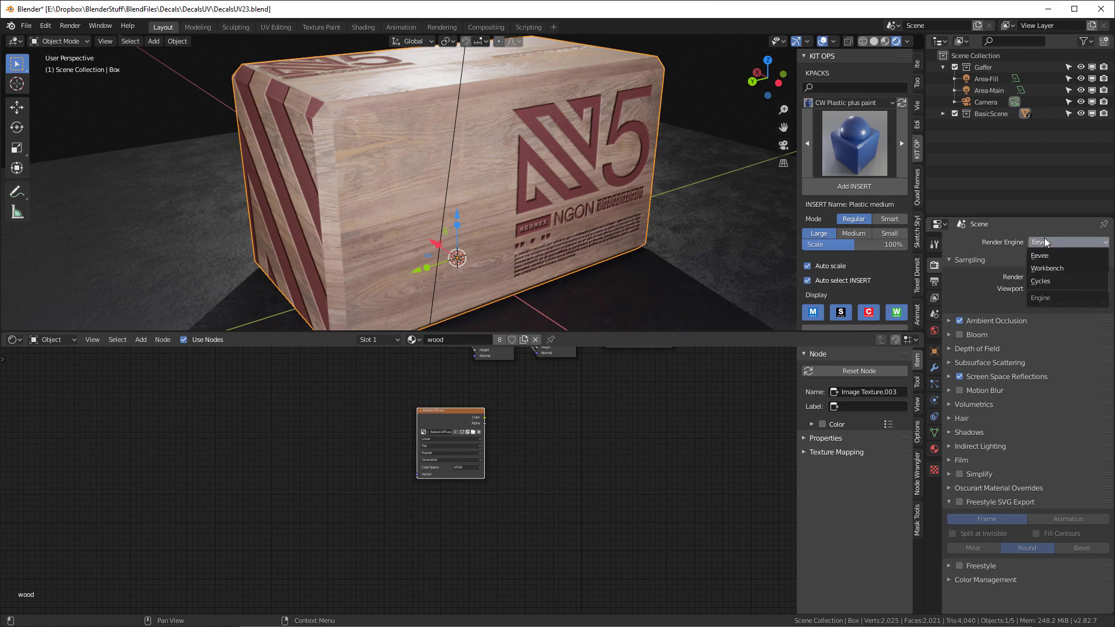
left_click(1043, 280)
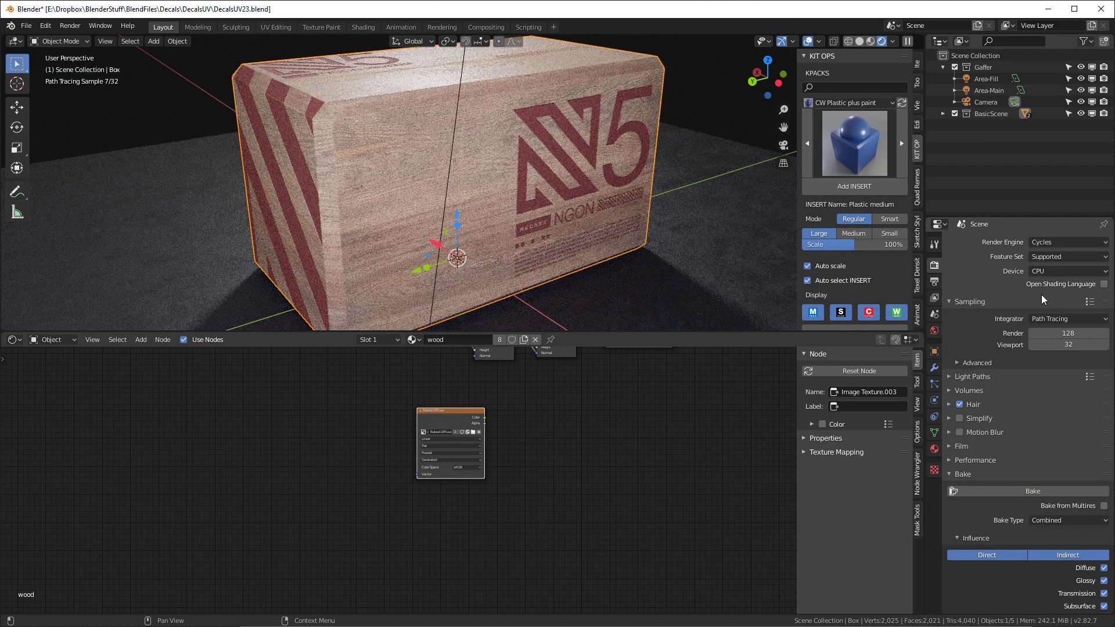
left_click(1067, 272)
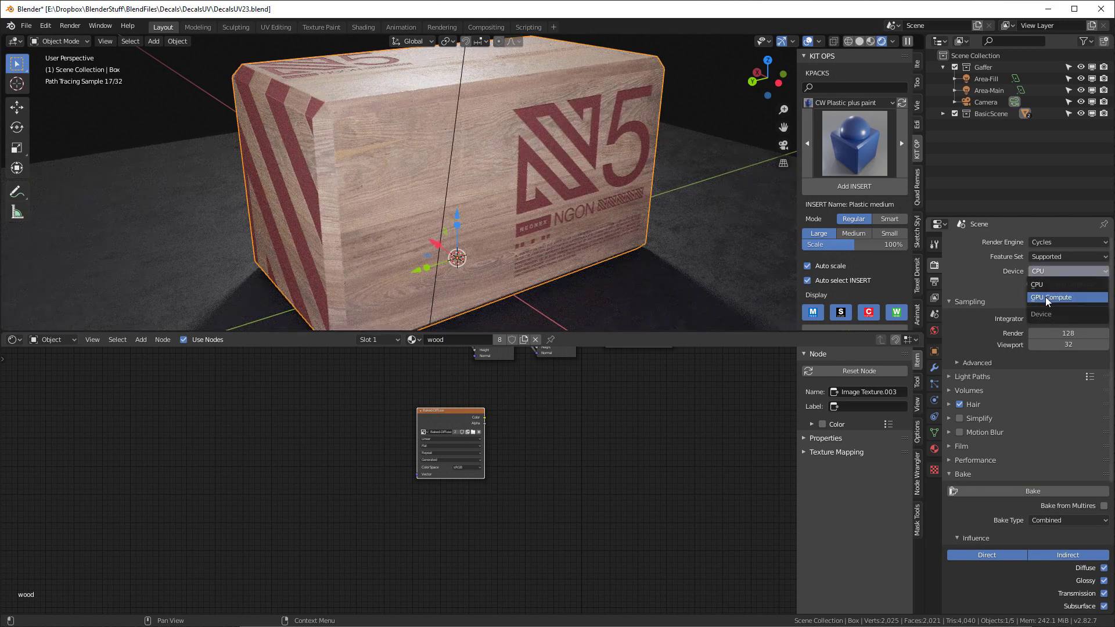
left_click(1045, 297)
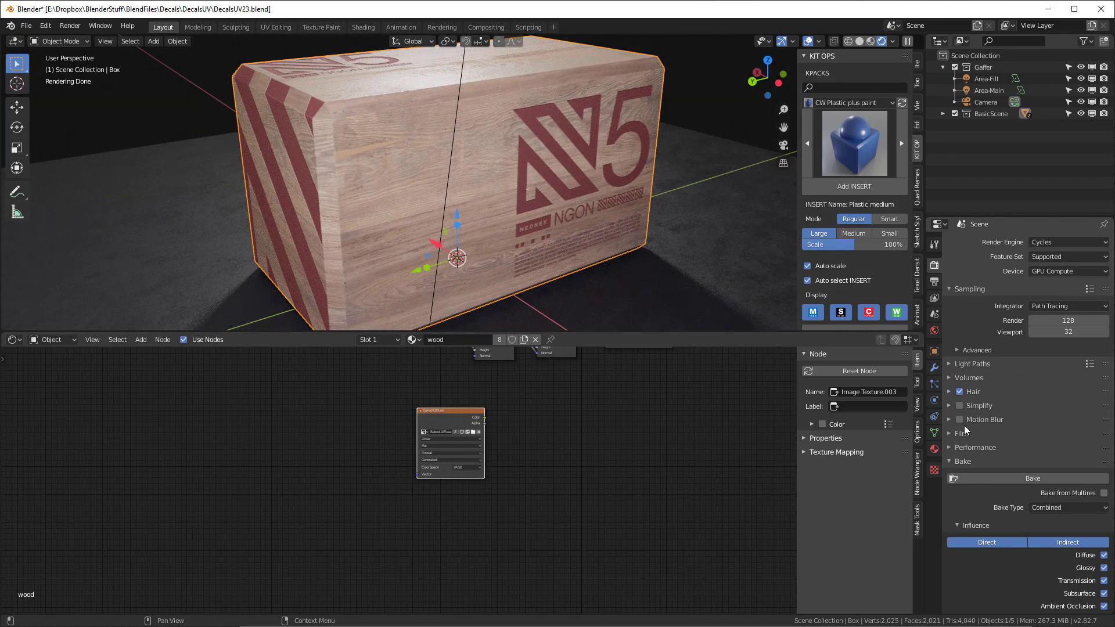
Set the bake type to Diffuse and disable the direct and indirect contributions, leaving only color.
scroll(995, 500, "down", 5)
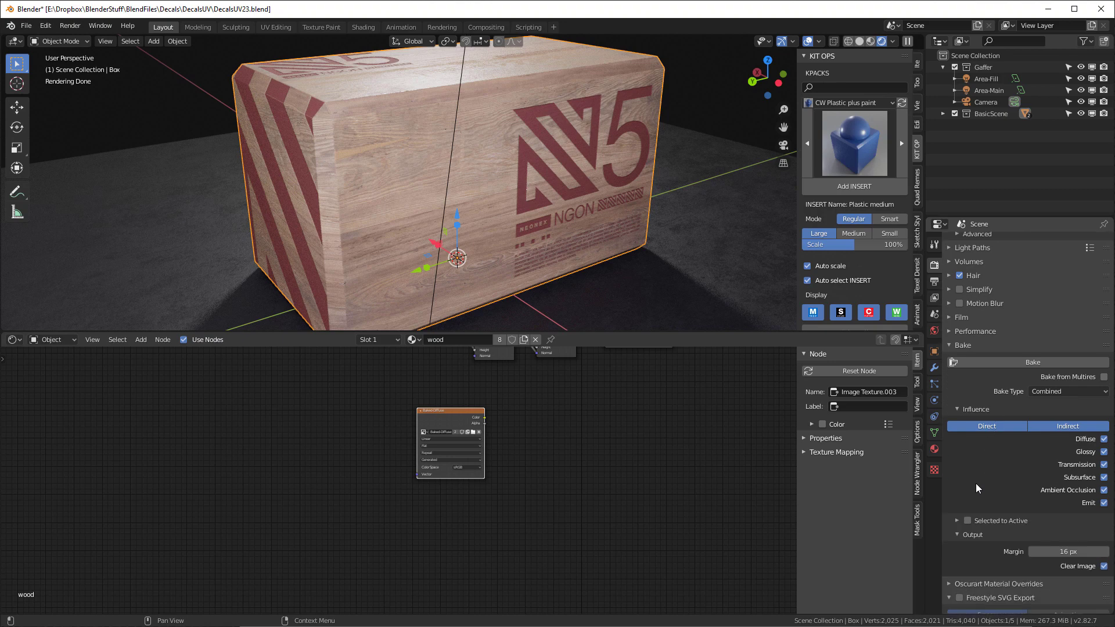
left_click(1036, 392)
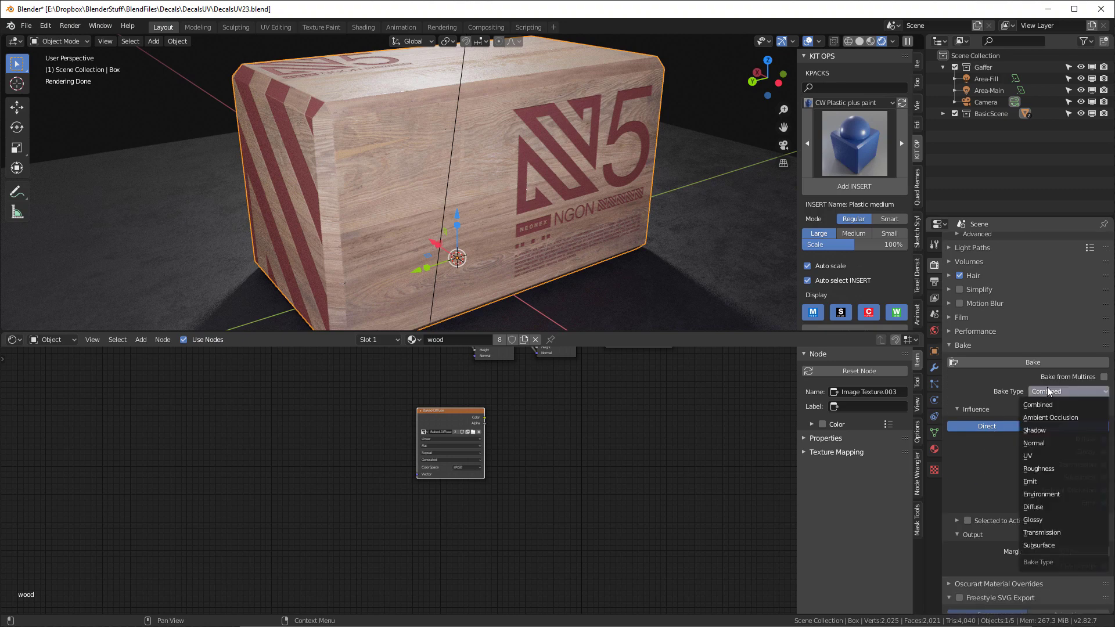
left_click(1052, 506)
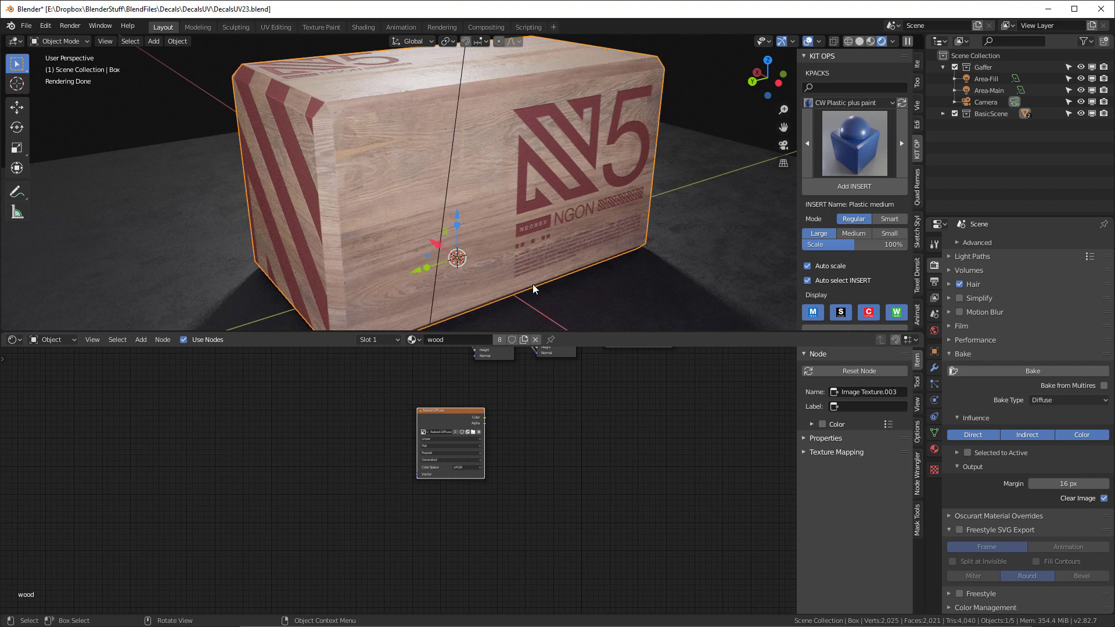
scroll(635, 507, "up", 3)
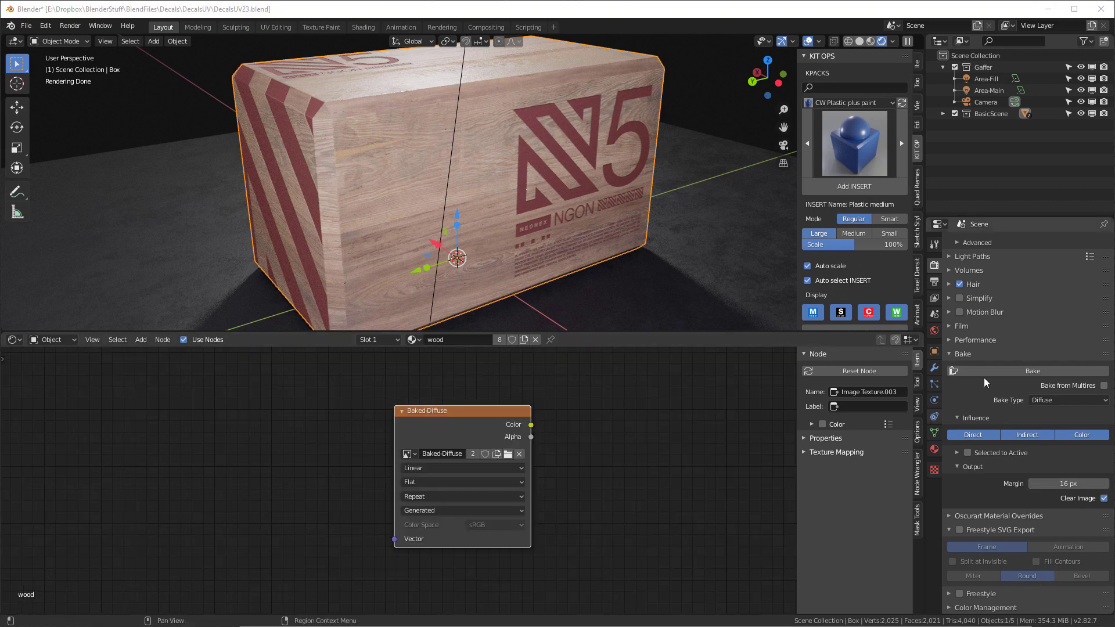
left_click_drag(969, 433, 1026, 435)
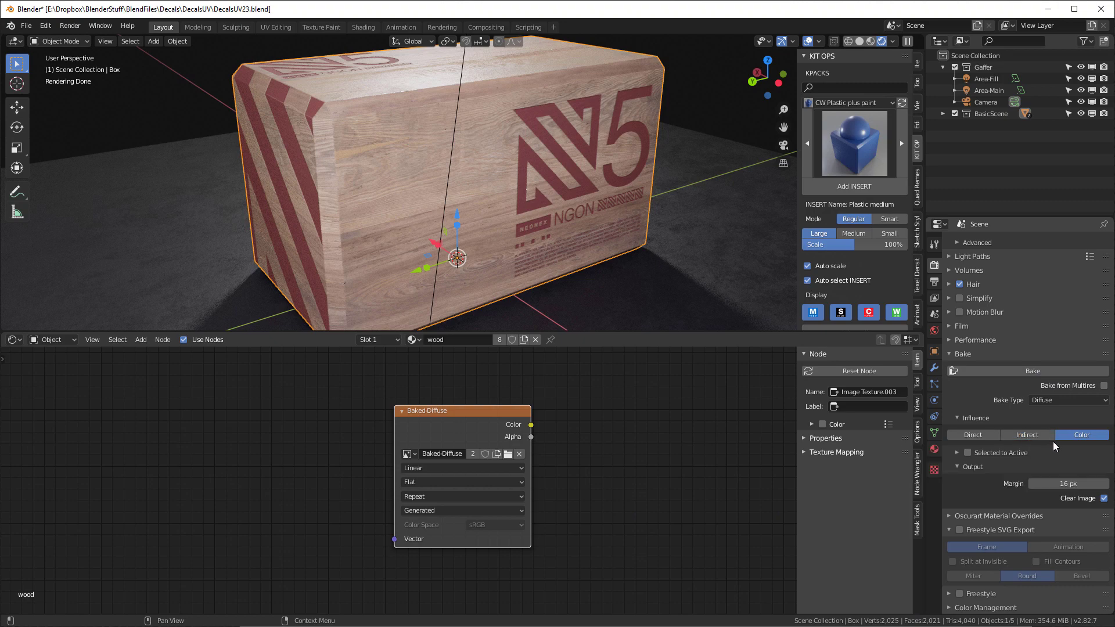
Duplicate the FoilUV UV Map node and place the copy beside the Baked-Diffuse image node.
scroll(458, 410, "down", 9)
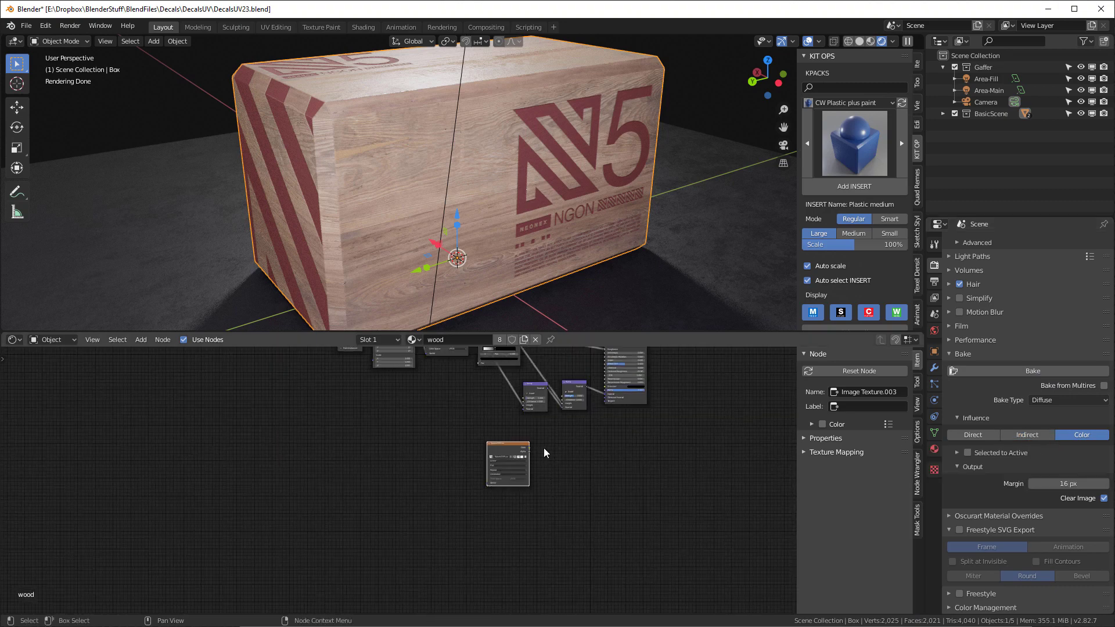
scroll(522, 521, "up", 6)
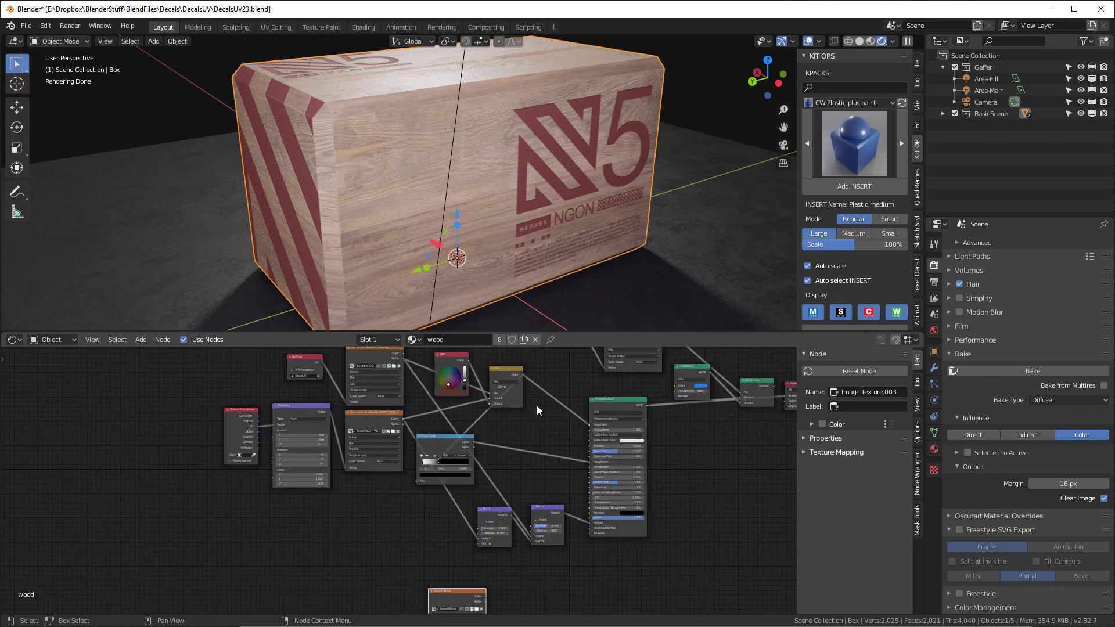
left_click(475, 409)
scroll(467, 406, "down", 4)
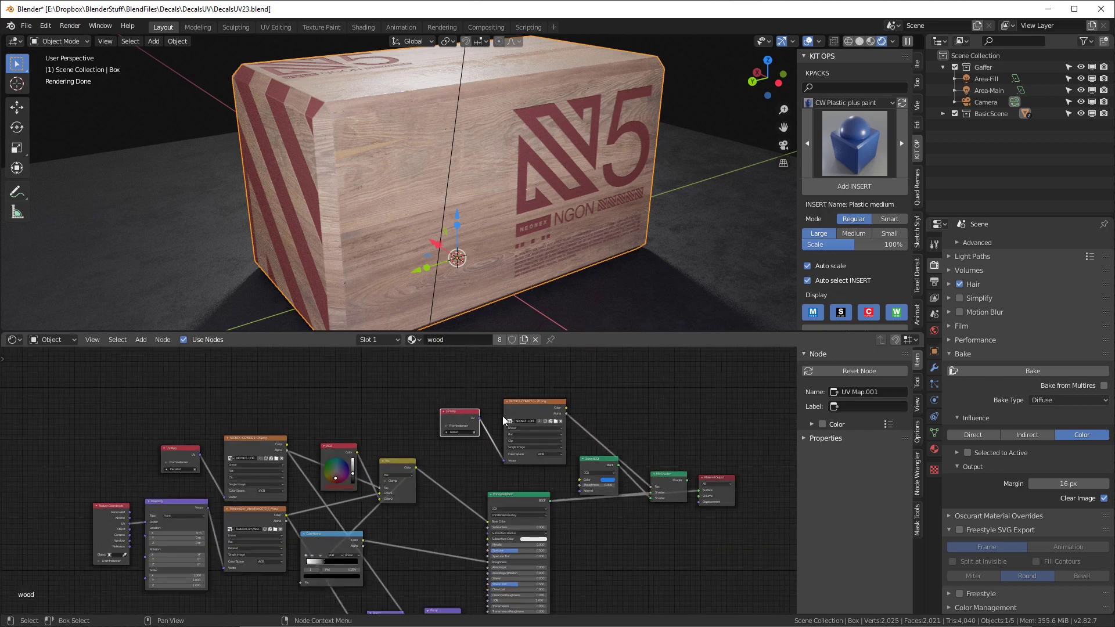
key("shift+d")
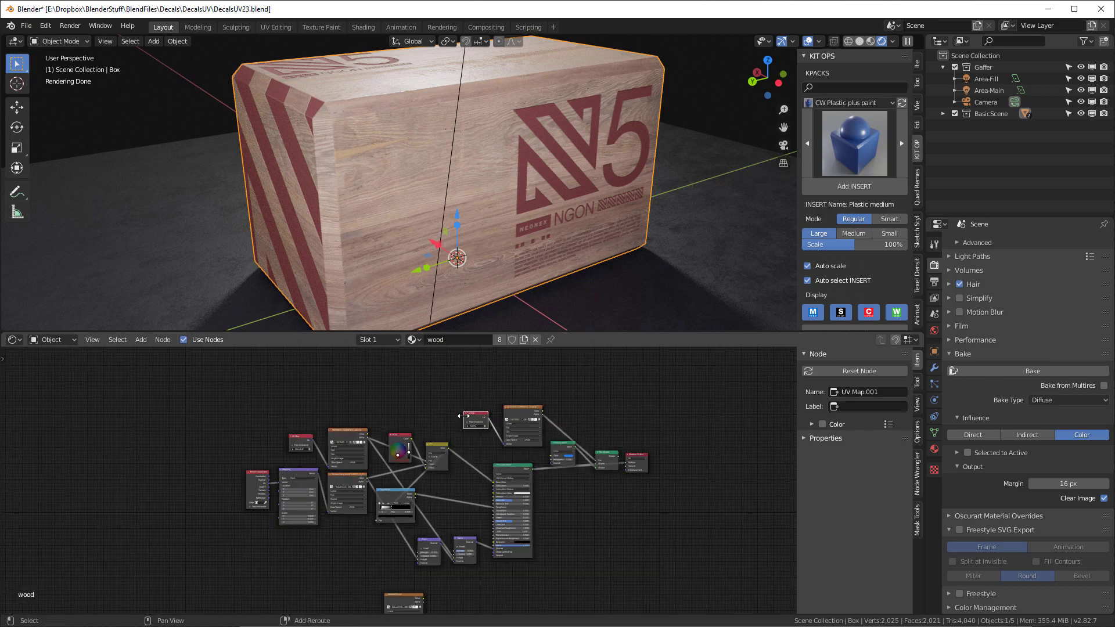
left_click(342, 589)
scroll(391, 568, "up", 5)
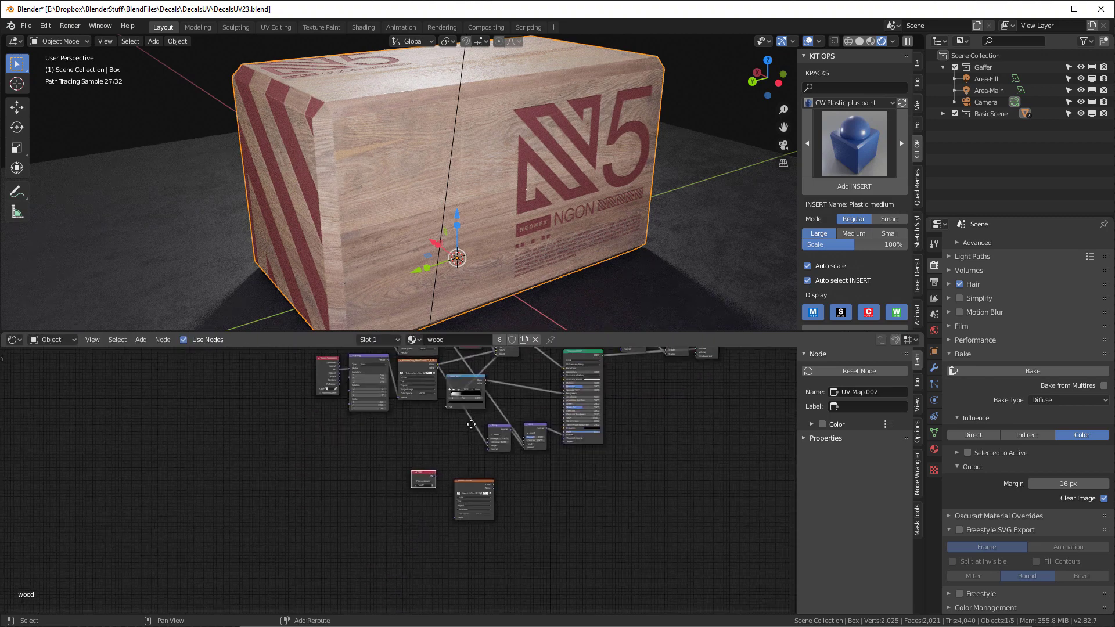
Set the duplicated UV Map node to Baked-UV and connect its UV output to the Baked-Diffuse node's Vector input.
scroll(423, 483, "up", 5)
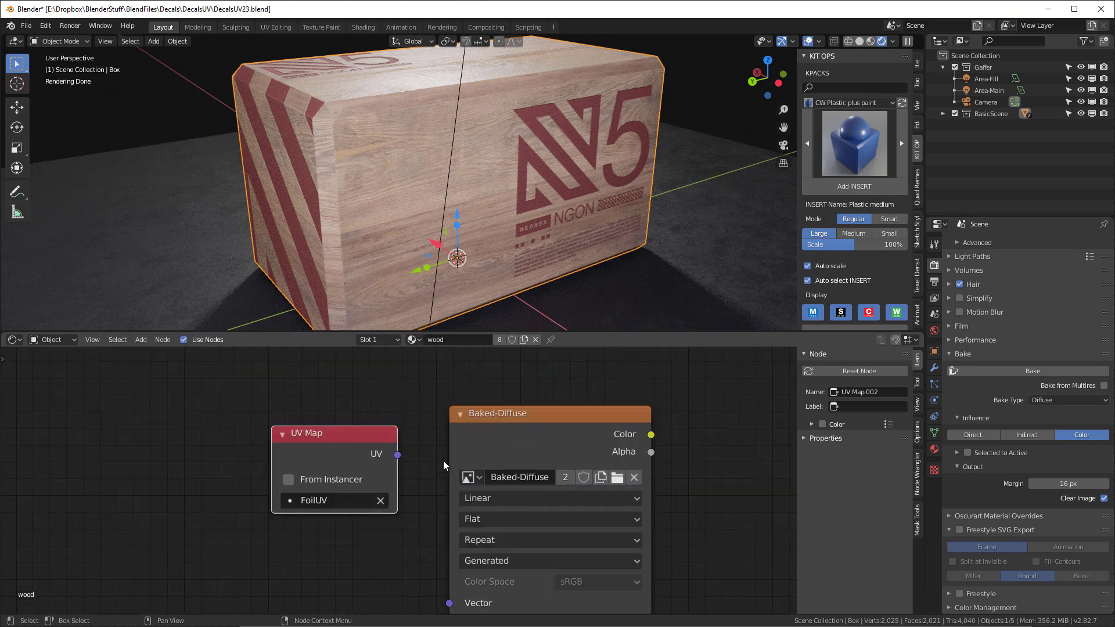
left_click(379, 502)
left_click(312, 503)
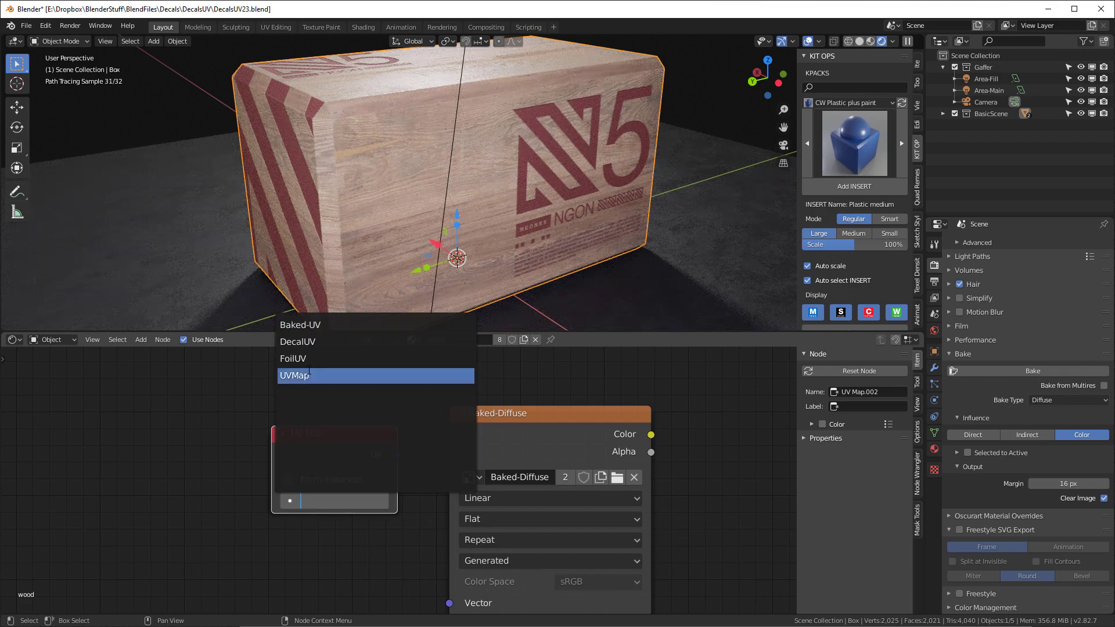
left_click(300, 325)
left_click_drag(398, 454, 449, 602)
Select the Baked-Diffuse node as the bake target and bake the diffuse color.
left_click(527, 418)
scroll(514, 419, "down", 2)
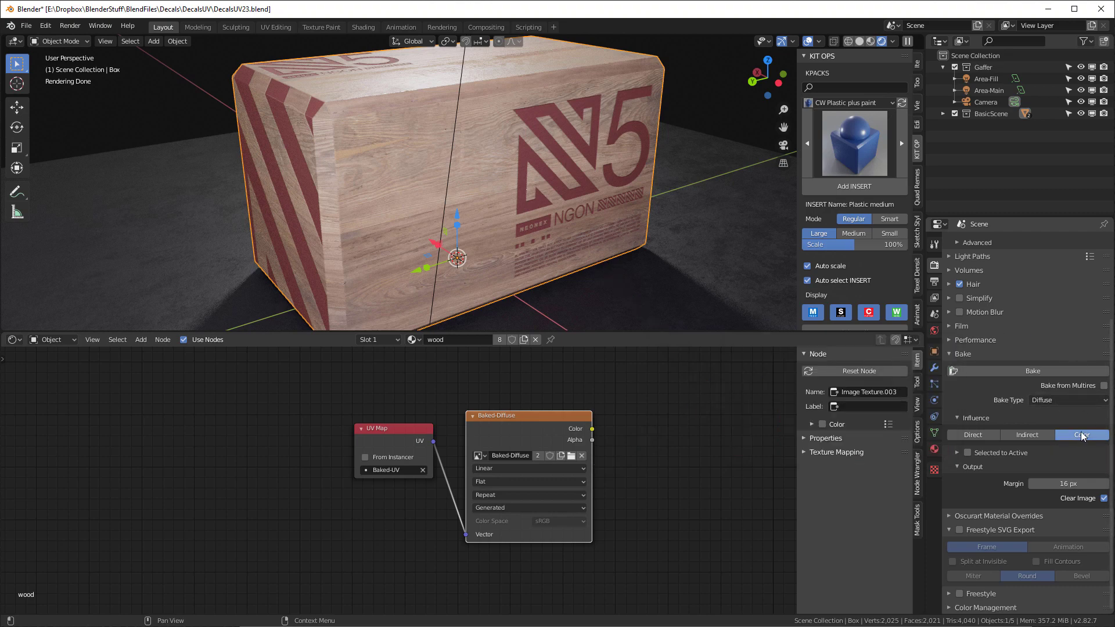
left_click(1046, 370)
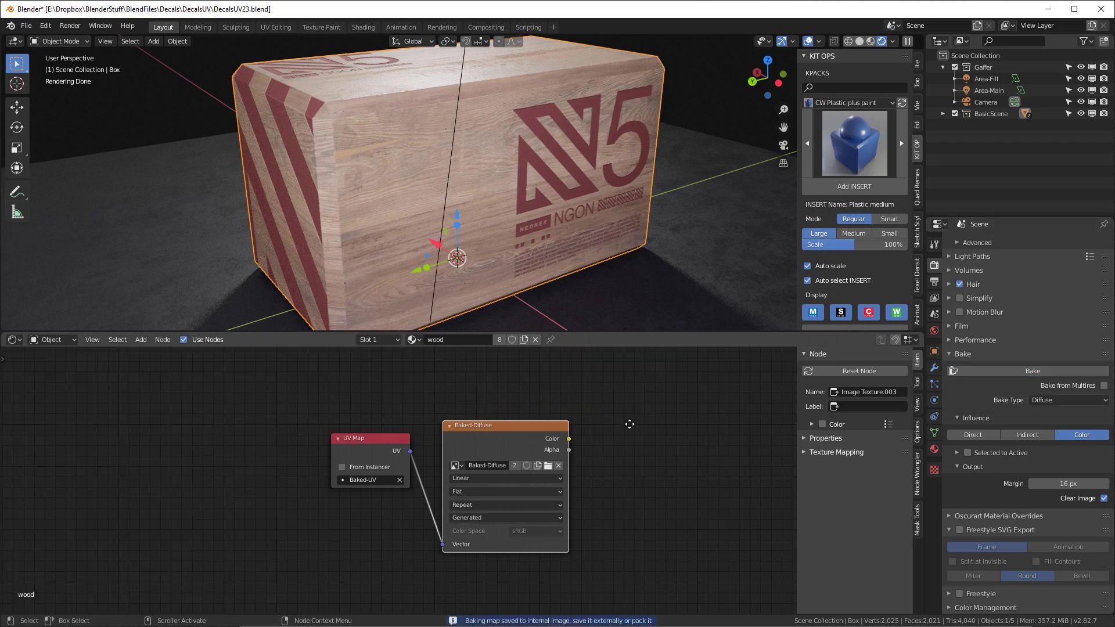
Switch the viewport to Material Preview shading and examine the striped decal around the box's beveled corner.
mouse_move(557, 110)
middle_mouse_down()
mouse_move(607, 106)
mouse_move(549, 120)
middle_mouse_up()
scroll(267, 127, "up", 6)
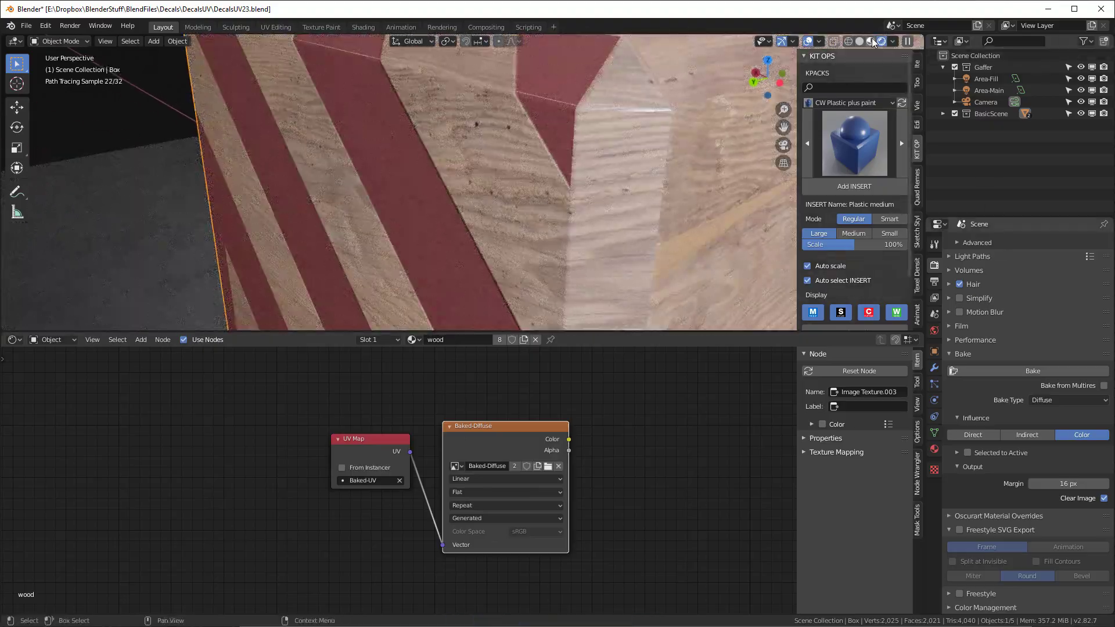
left_click(870, 42)
middle_click_drag(489, 212, 476, 218)
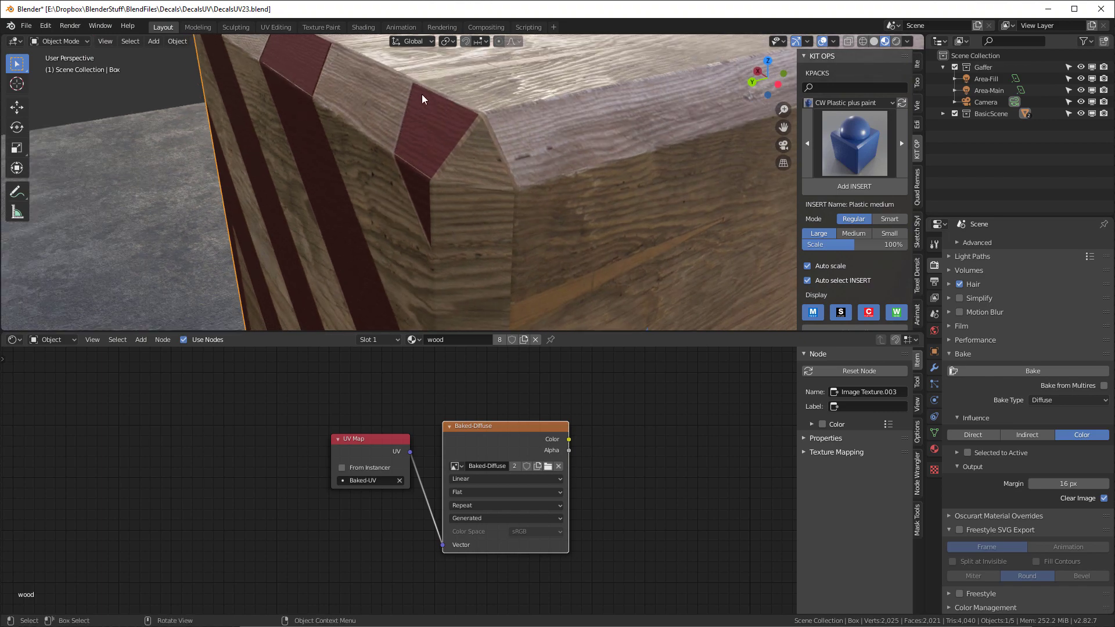
Preview the Baked-Diffuse node directly on the box and examine the stripes, logo and small lettering up close.
key("Home")
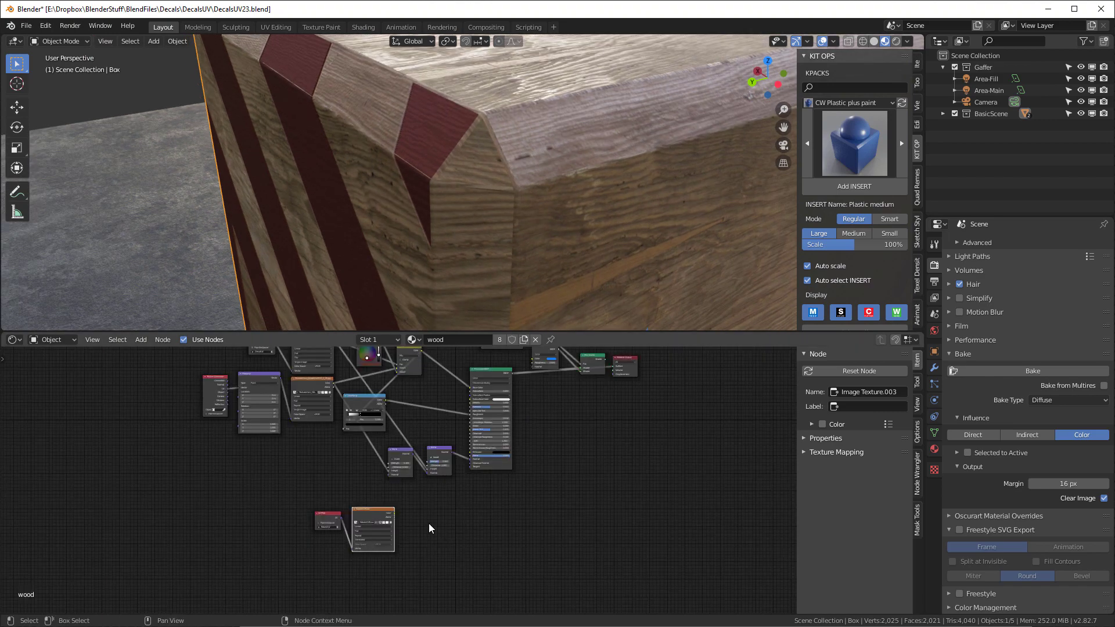
scroll(428, 524, "up", 1)
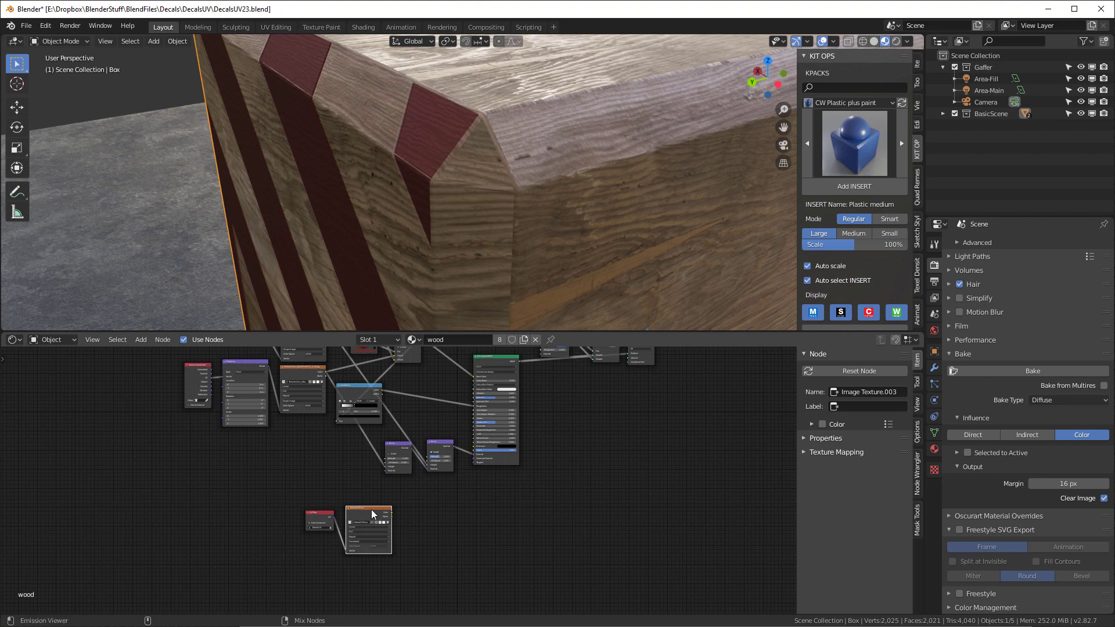
left_click(381, 509, "ctrl+shift")
key("KP_Decimal")
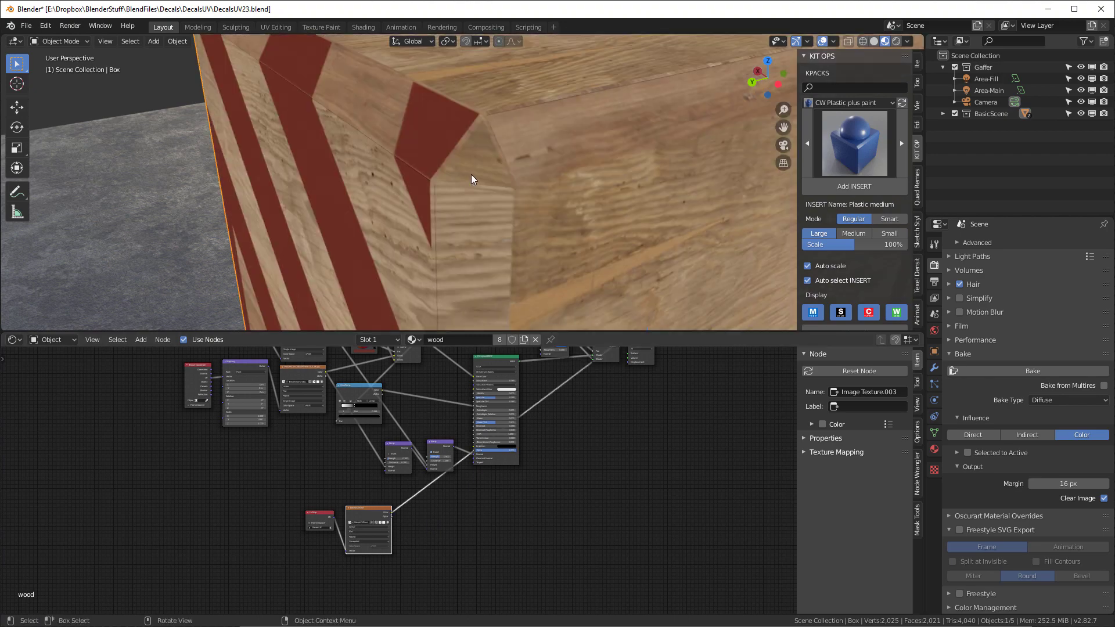
scroll(590, 180, "up", 3)
middle_click_drag(548, 173, 598, 197)
scroll(598, 199, "up", 5)
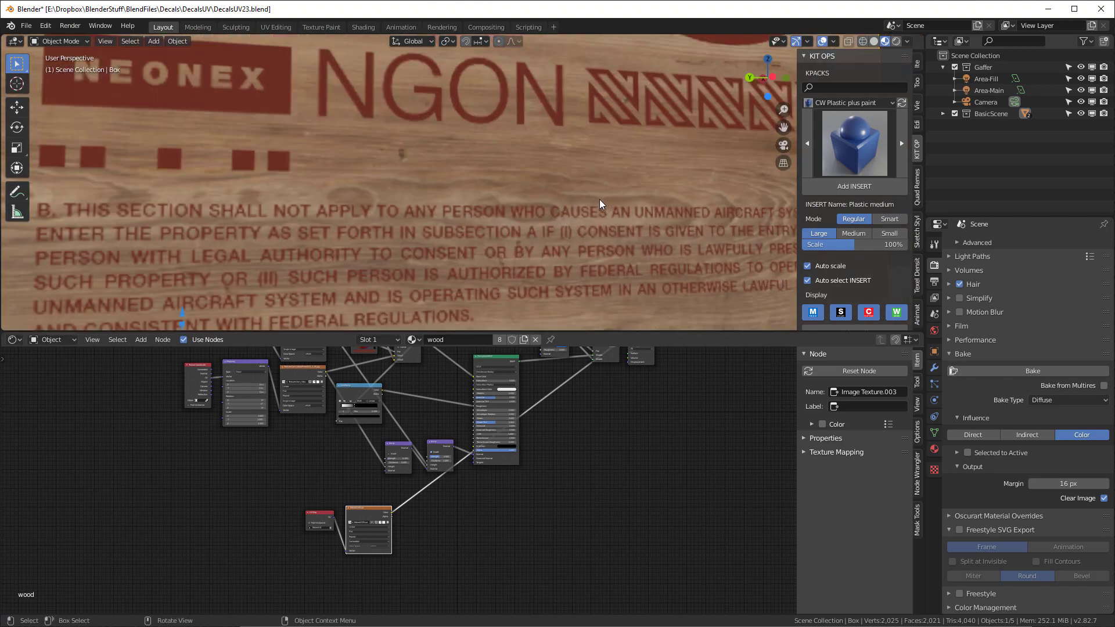
scroll(581, 241, "down", 5)
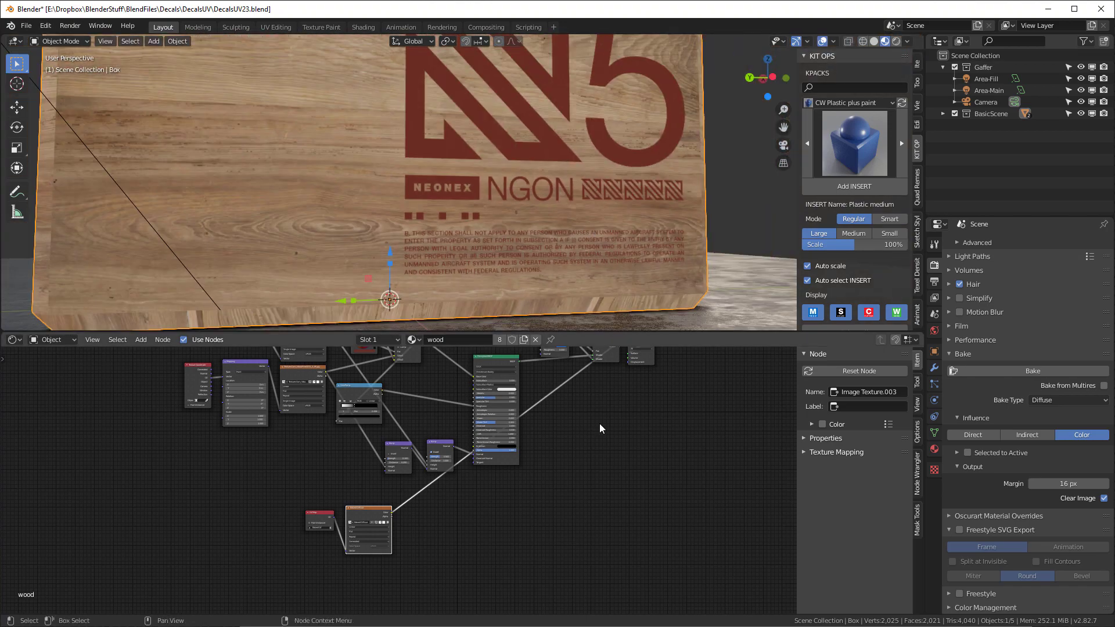
Compare the lettering by previewing the original Principled BSDF and then the Baked-Diffuse texture.
left_click(497, 361)
scroll(524, 225, "up", 6)
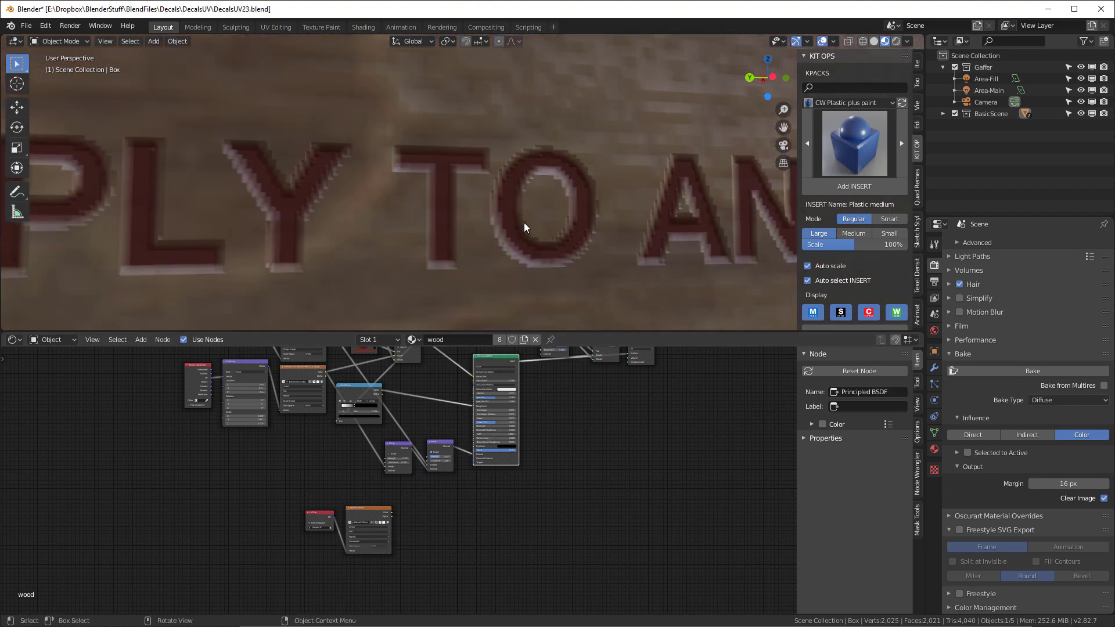
left_click(374, 507, "ctrl+shift")
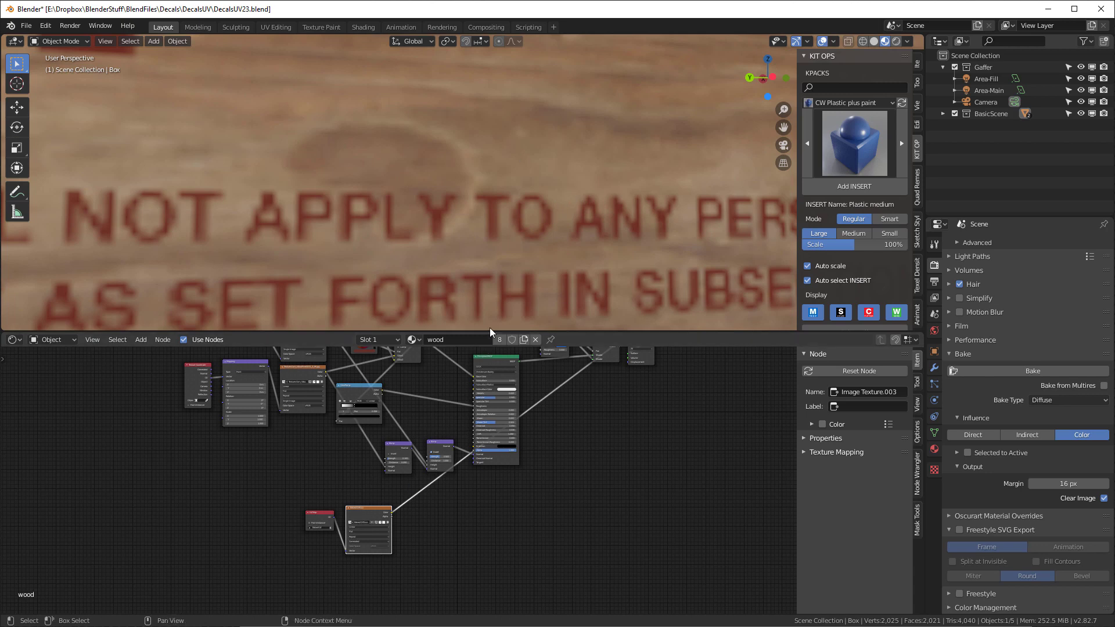
Duplicate the Principled BSDF node and place the copy below the original.
left_click(502, 363)
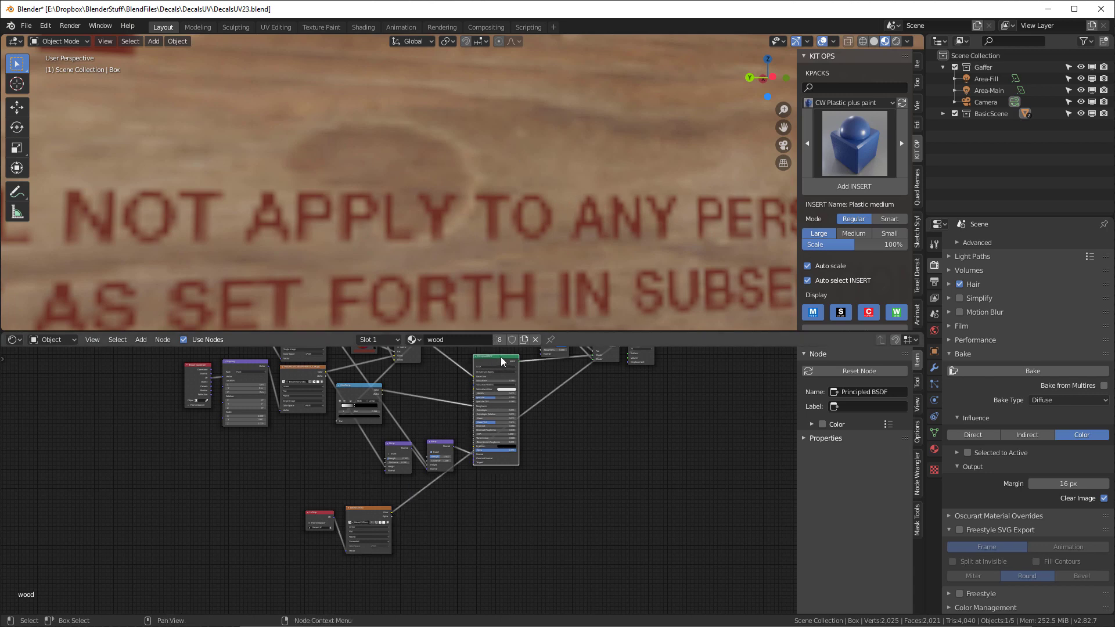
key("shift+d")
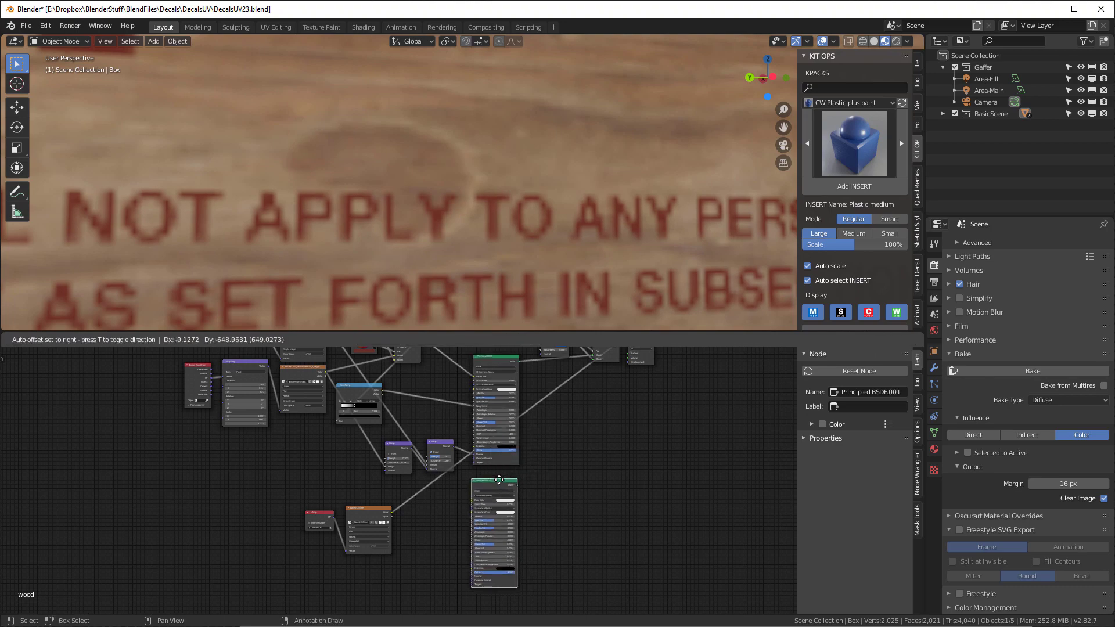
left_click(500, 485)
Connect Baked-Diffuse's Color to the duplicated Principled BSDF's Base Color and route that shader to the Material Output.
scroll(391, 510, "up", 2)
left_click_drag(390, 507, 515, 489)
scroll(506, 500, "down", 2)
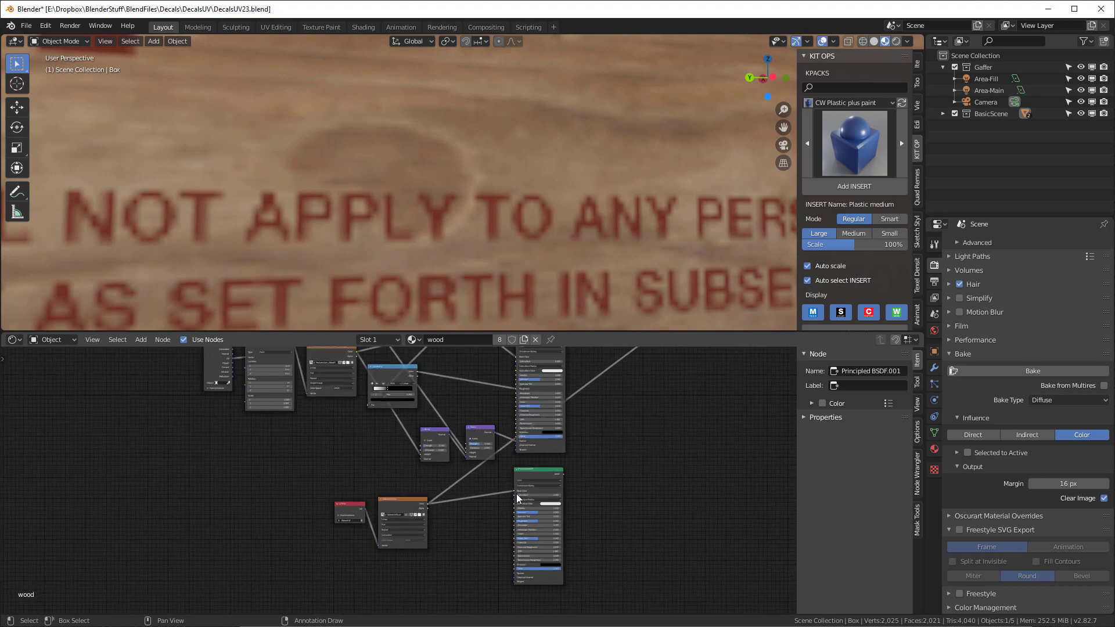
left_click(559, 472, "ctrl+shift")
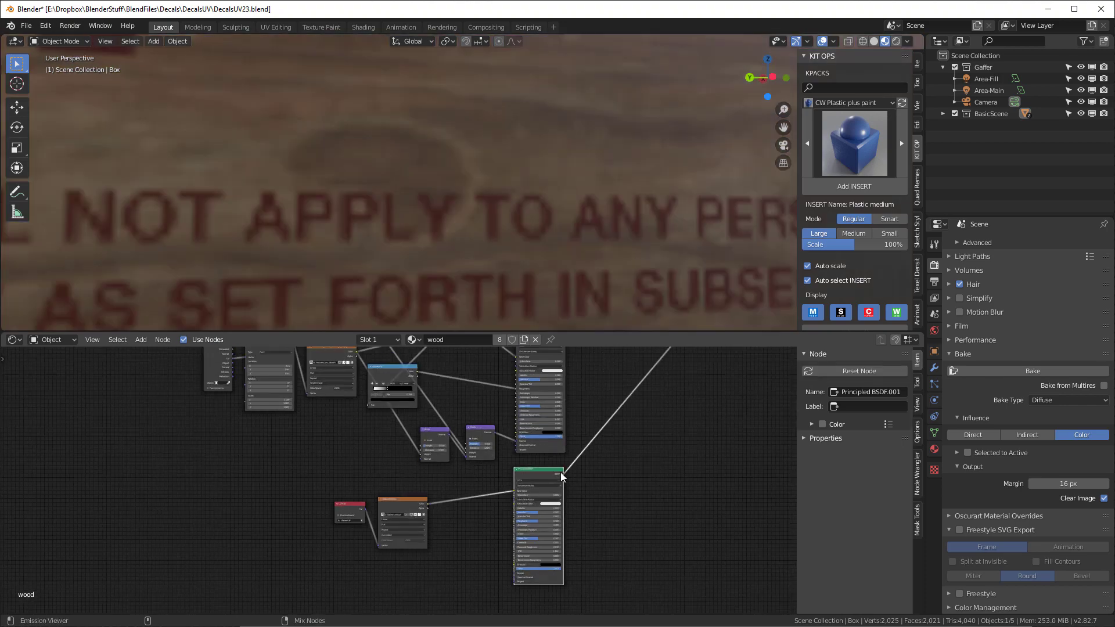
Duplicate the ColorRamp node and wire the copy between Baked-Diffuse's Color output and the lower Principled BSDF's Roughness.
scroll(605, 487, "down", 1)
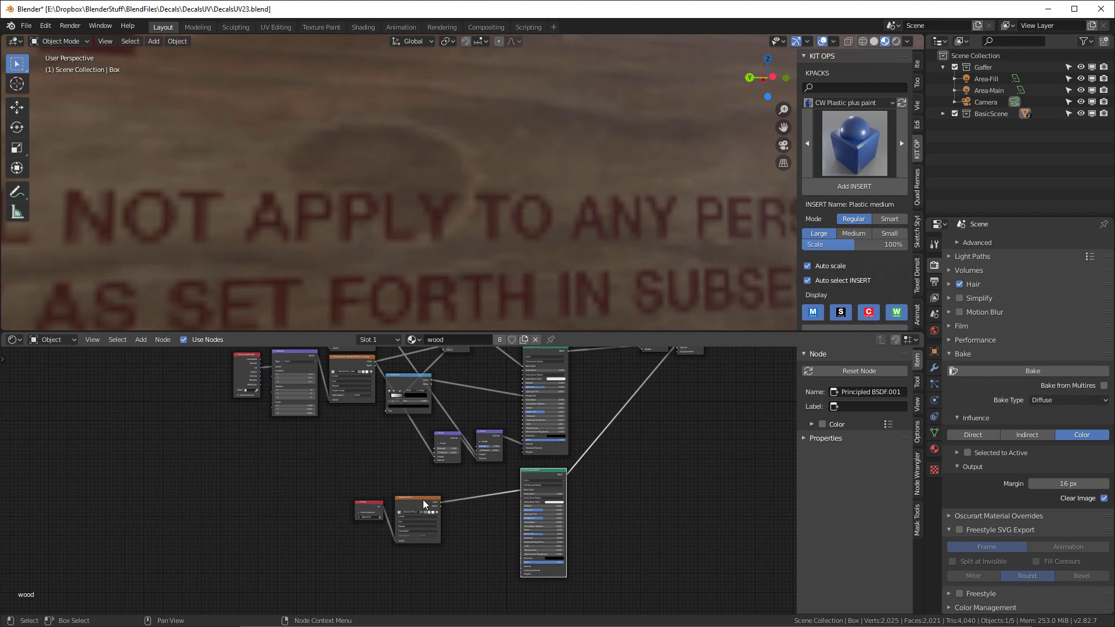
scroll(441, 389, "up", 2)
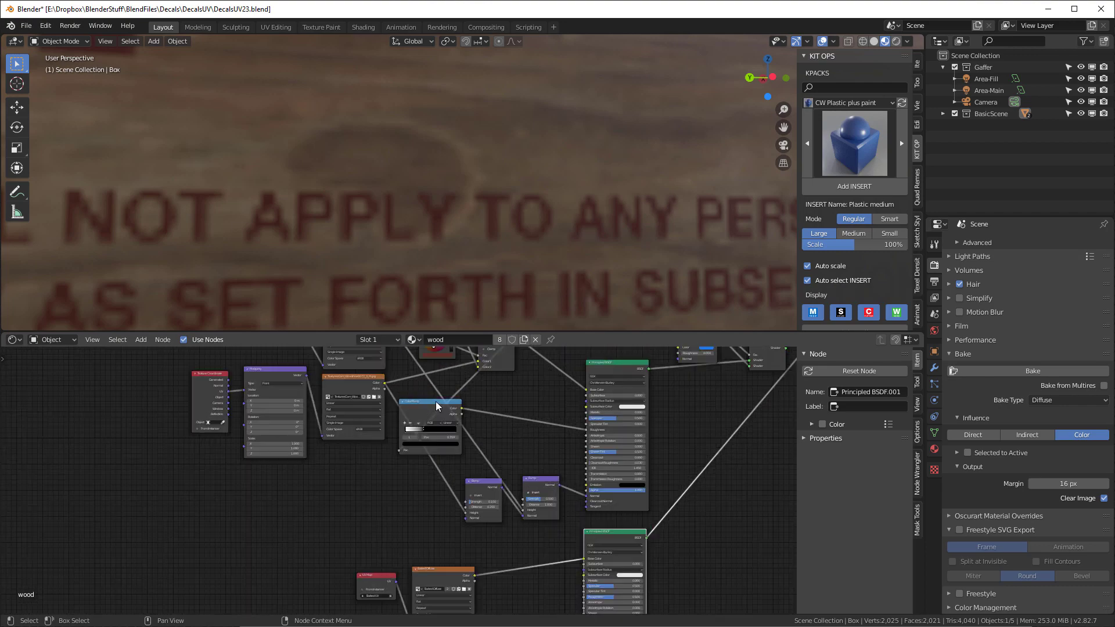
left_click(439, 401)
scroll(439, 401, "down", 2)
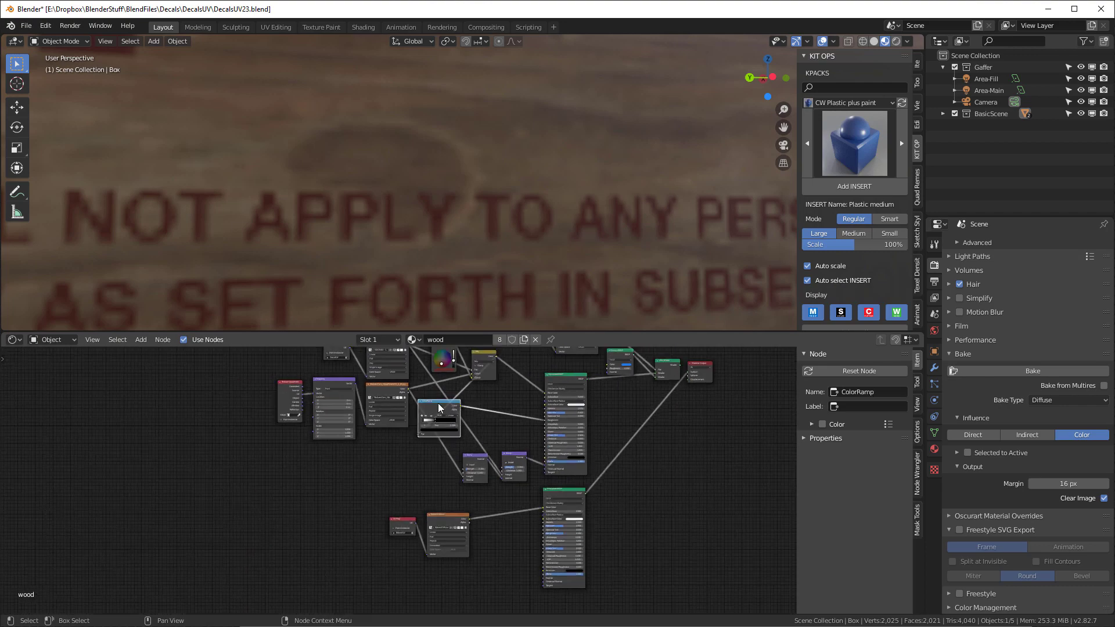
key("shift+d")
left_click(500, 526)
scroll(501, 525, "up", 4)
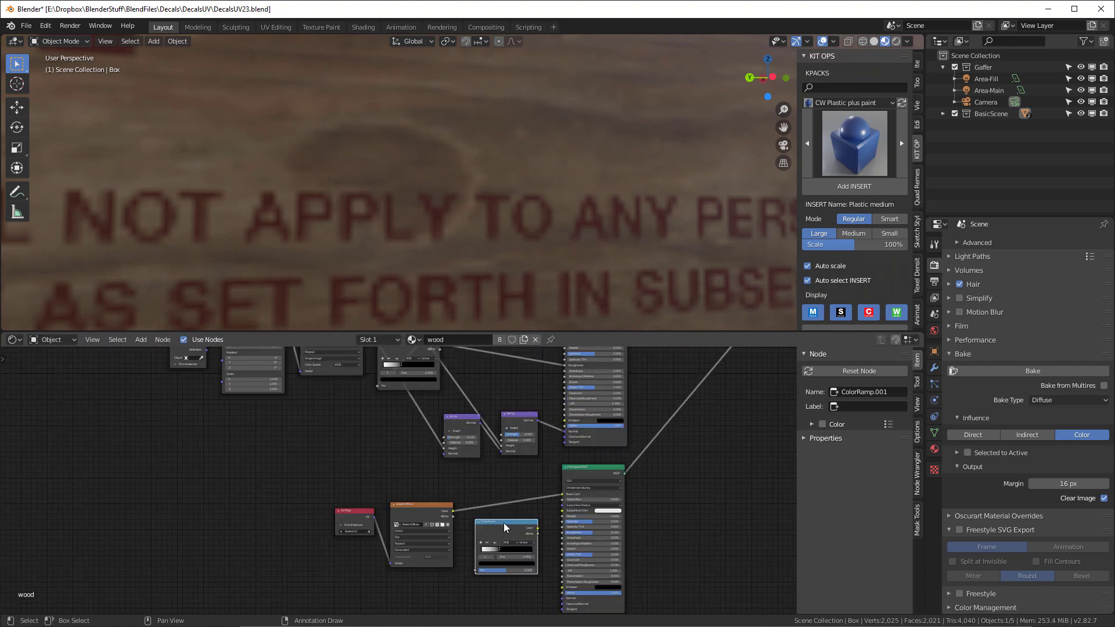
left_click_drag(427, 511, 459, 590)
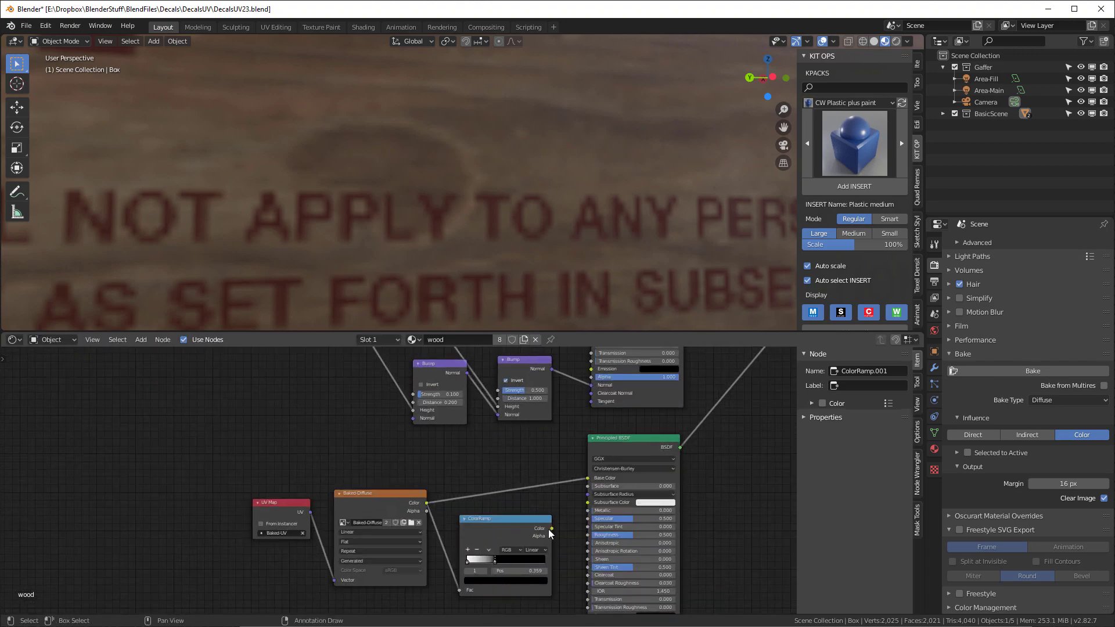
left_click_drag(550, 529, 588, 535)
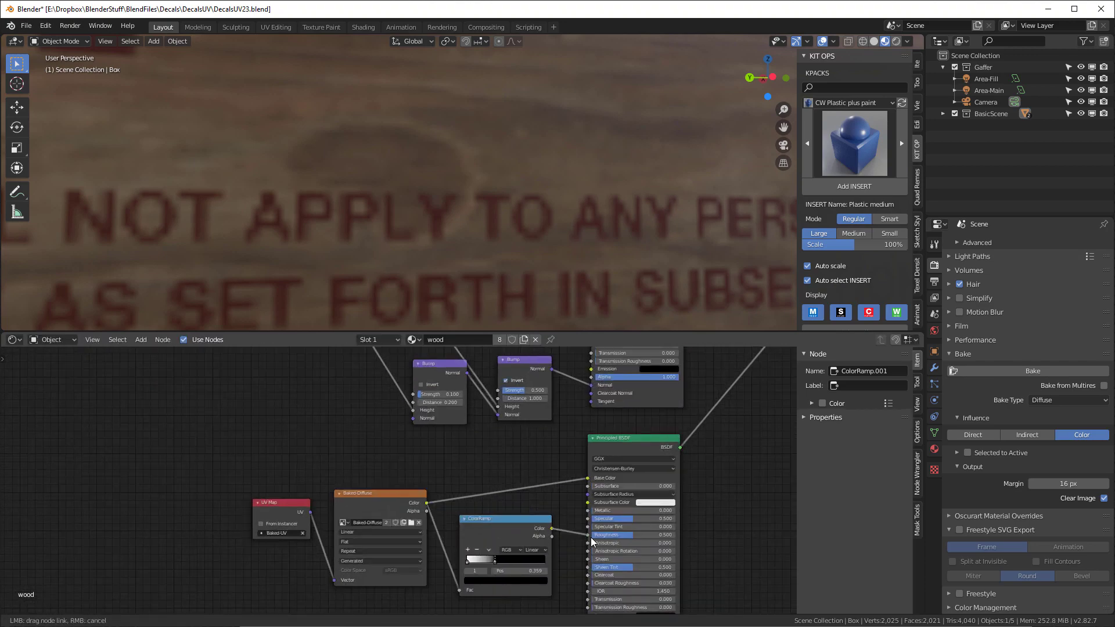
View the whole box and compare the original Principled BSDF with the baked one by switching the previewed shader.
middle_click_drag(519, 194, 579, 215)
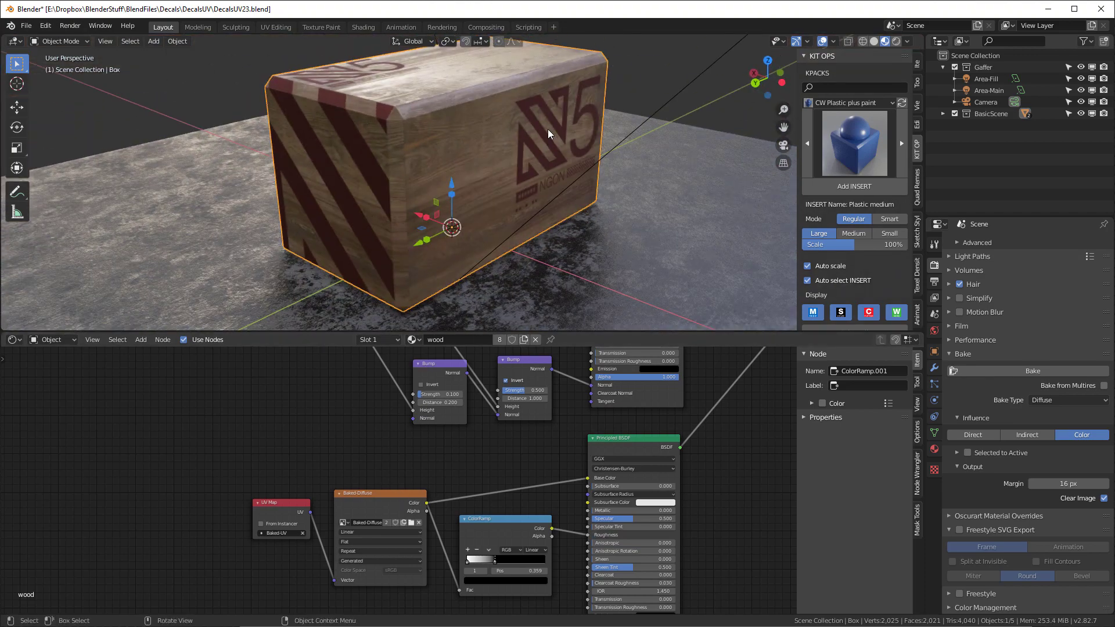
middle_click_drag(548, 129, 543, 116)
scroll(543, 117, "down", 2)
scroll(530, 459, "down", 1)
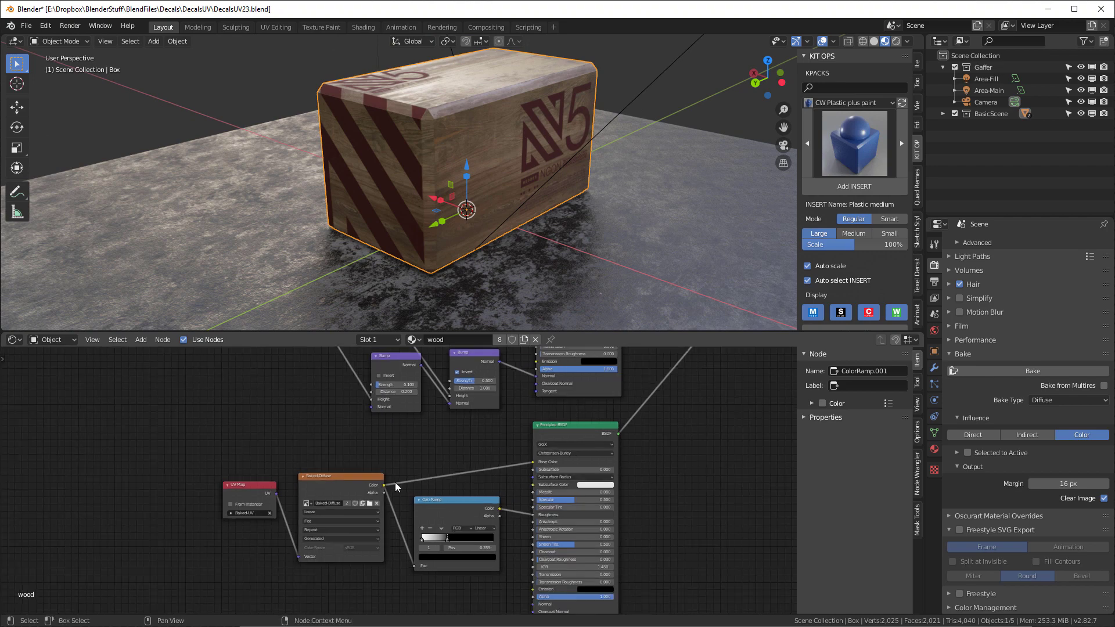
left_click(271, 490)
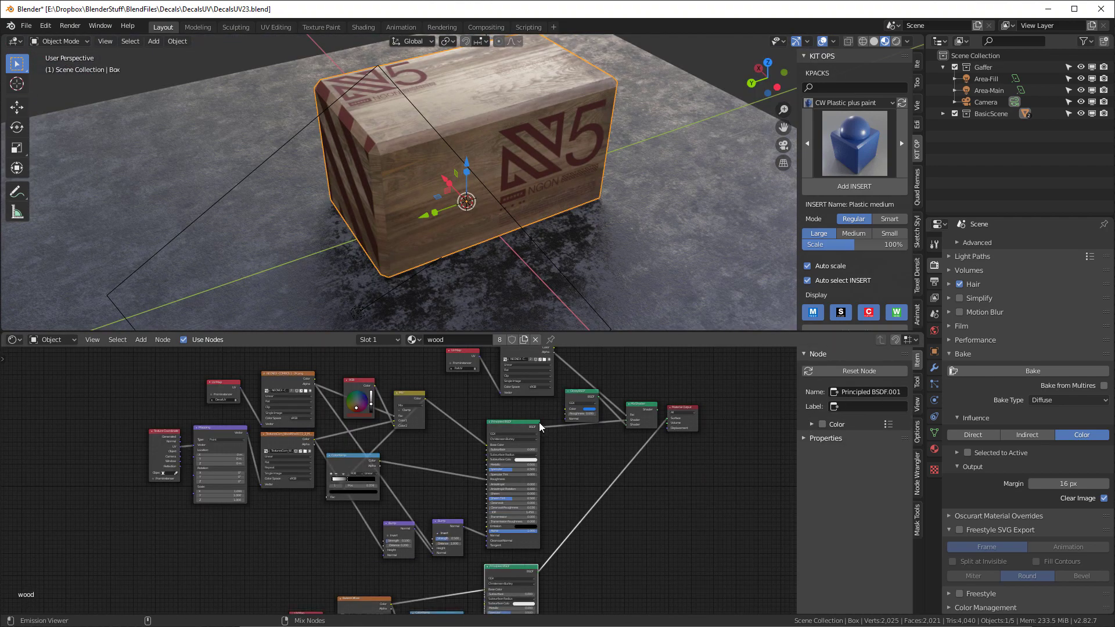
left_click(520, 423)
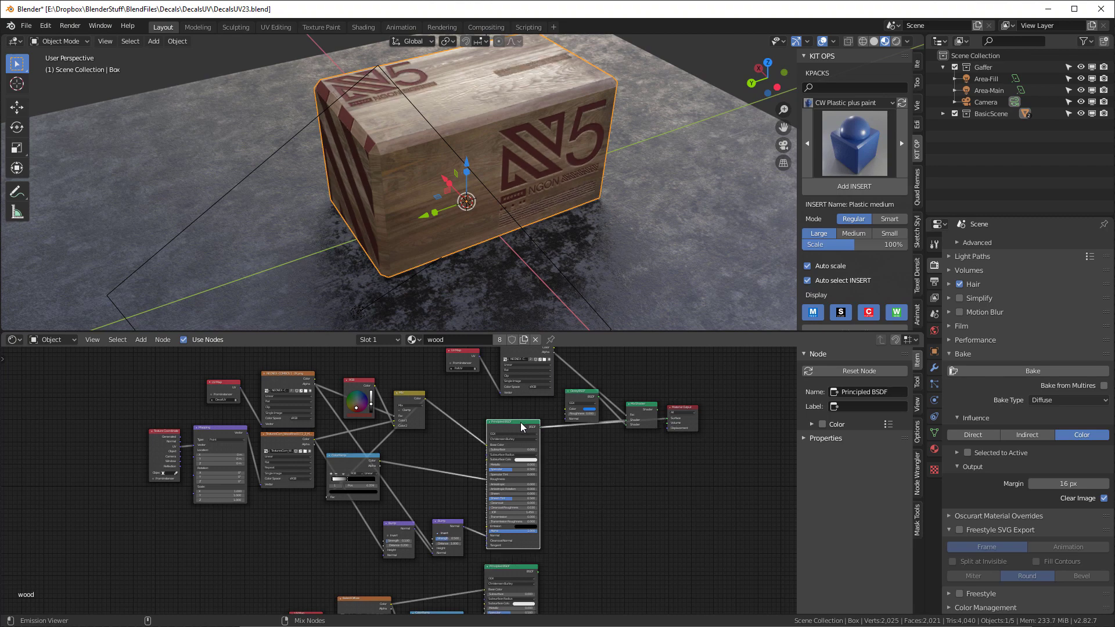
left_click(515, 565)
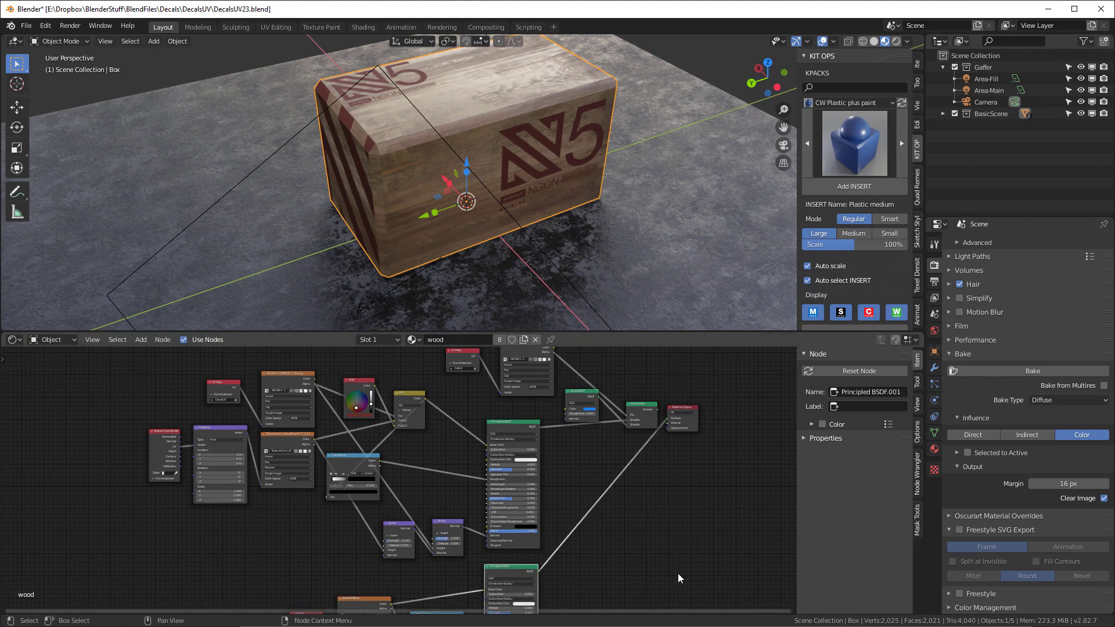
Duplicate the Baked-Diffuse image node and place the copy below it.
scroll(685, 551, "down", 3)
middle_click_drag(694, 528, 649, 403)
scroll(510, 521, "up", 2)
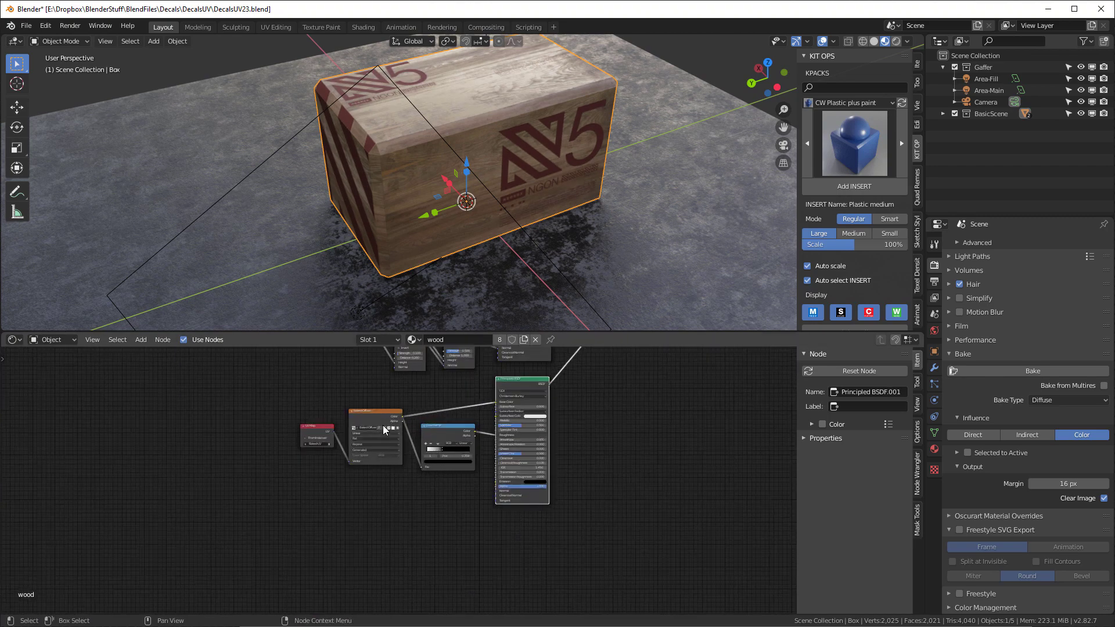
left_click(387, 409)
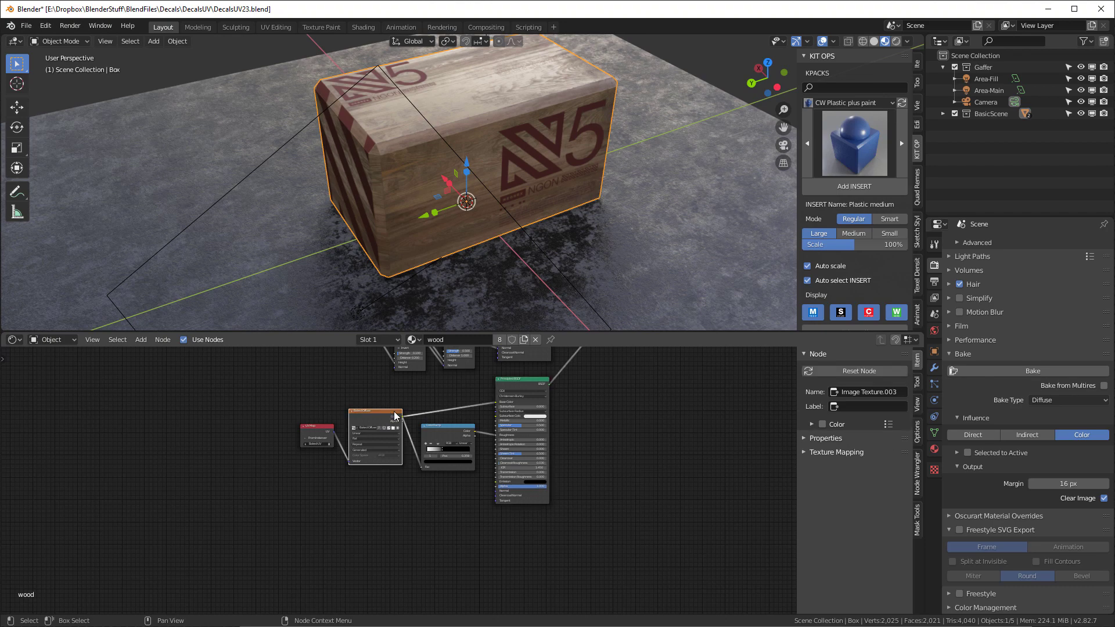
key("shift+d")
left_click(400, 494)
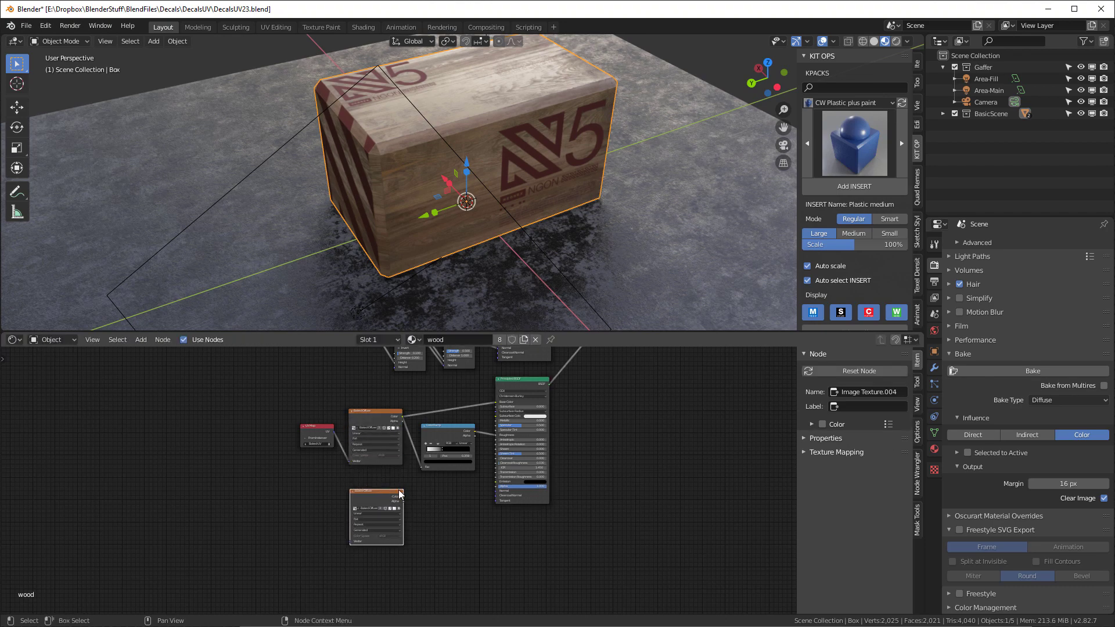
Unlink the copied node's image and create a new blank 2048 x 2048 px image named Baked-Bump without alpha.
scroll(399, 494, "up", 4)
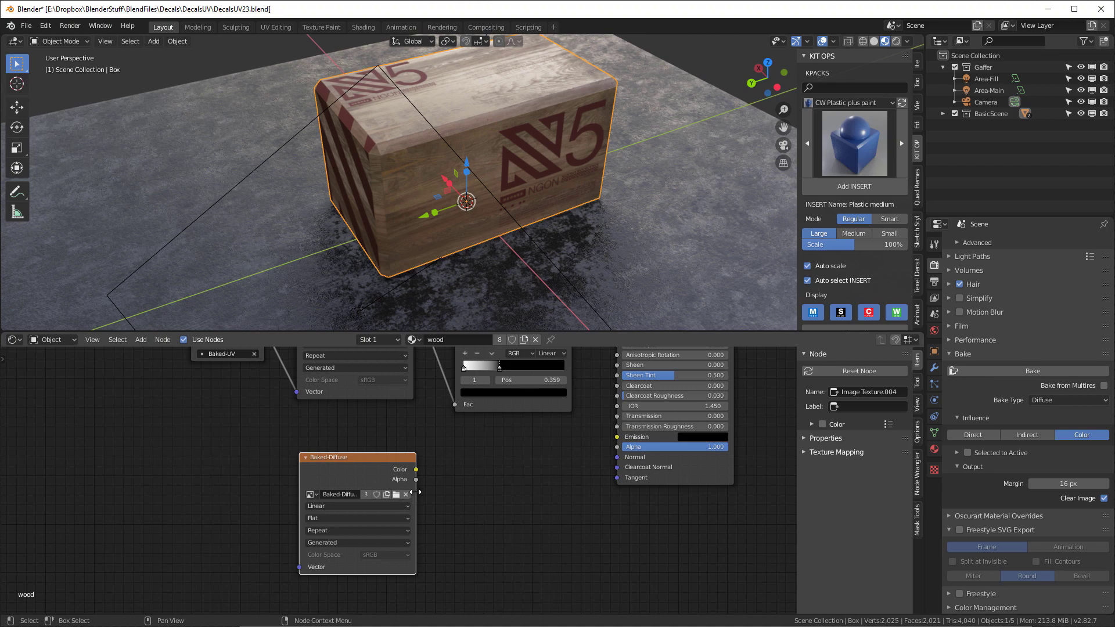
left_click(406, 495)
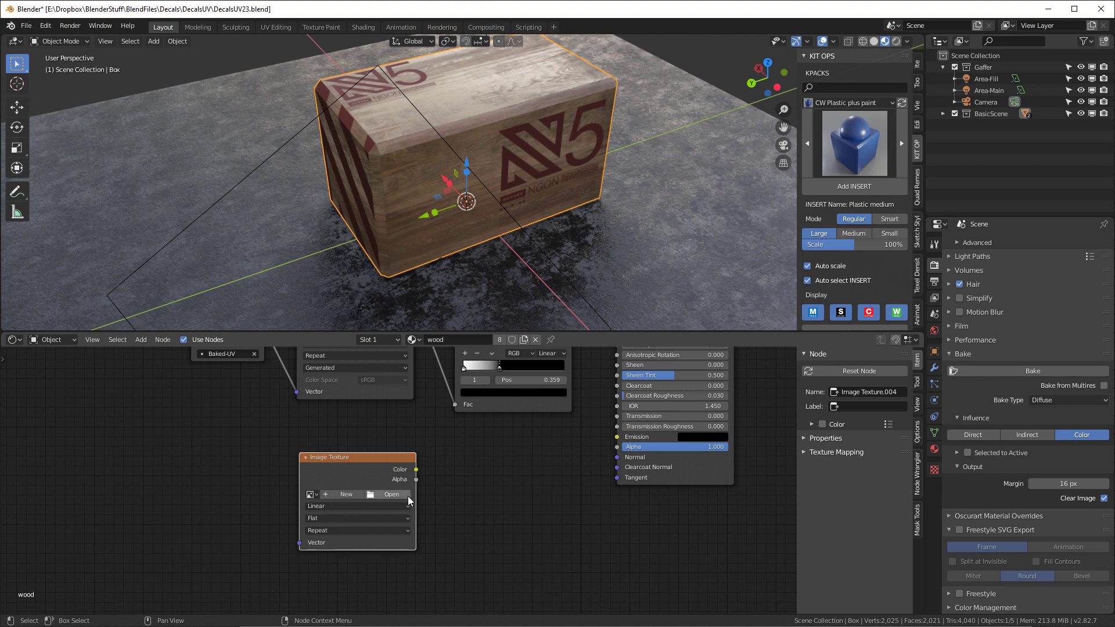
left_click(348, 494)
type("Baked-Bump")
key("Return")
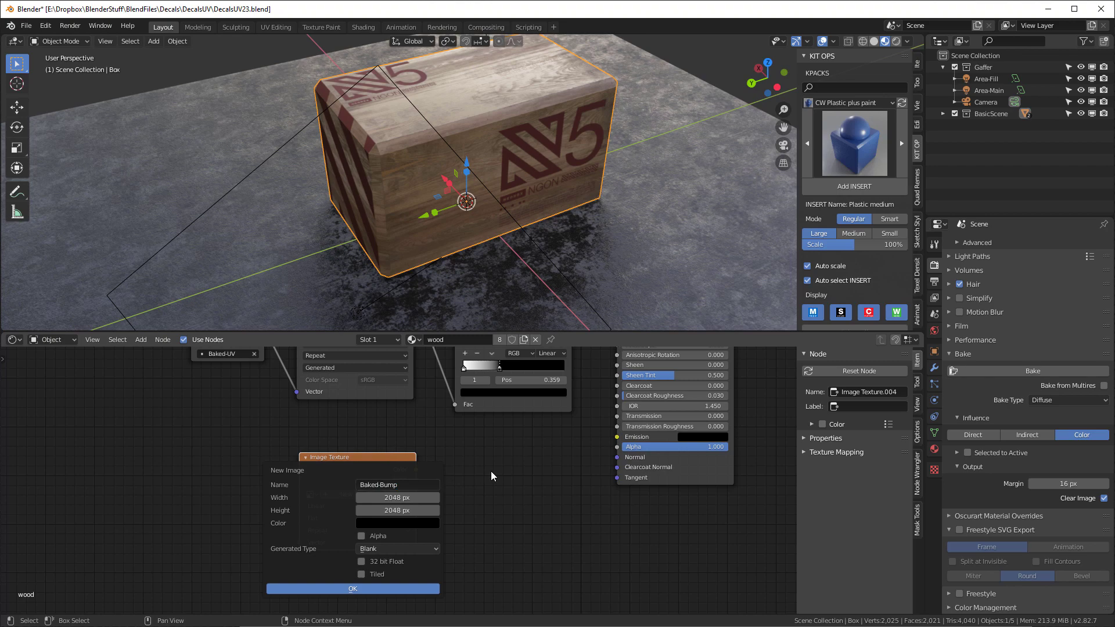
left_click(400, 588)
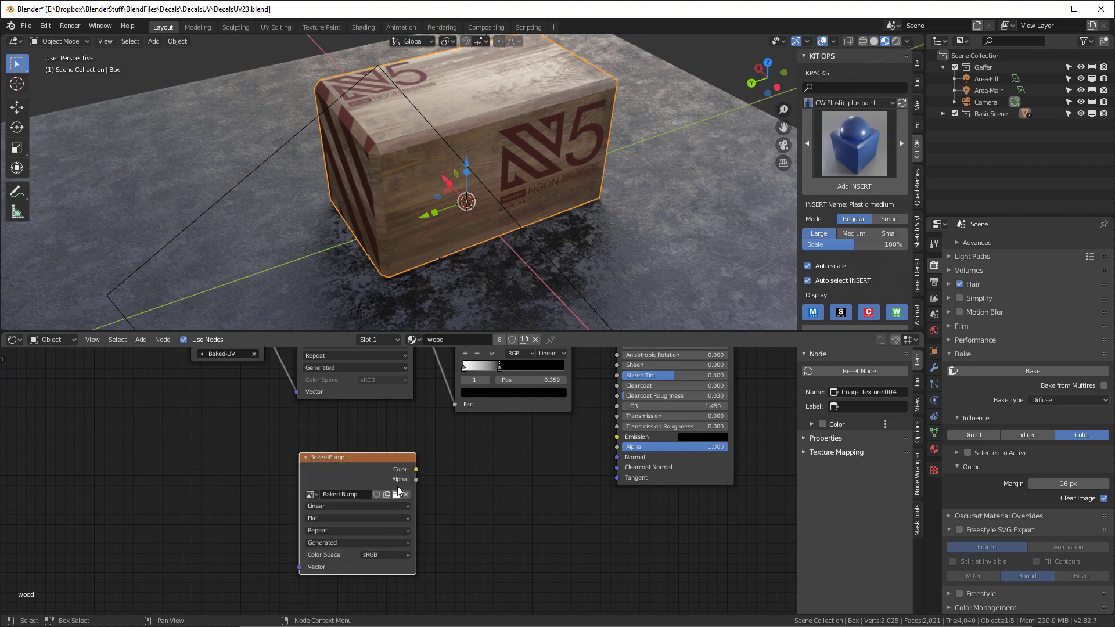
Connect the Baked-UV map node's UV output to the Baked-Bump node's Vector input.
scroll(182, 472, "down", 2)
left_click_drag(244, 360, 285, 526)
left_click(313, 454)
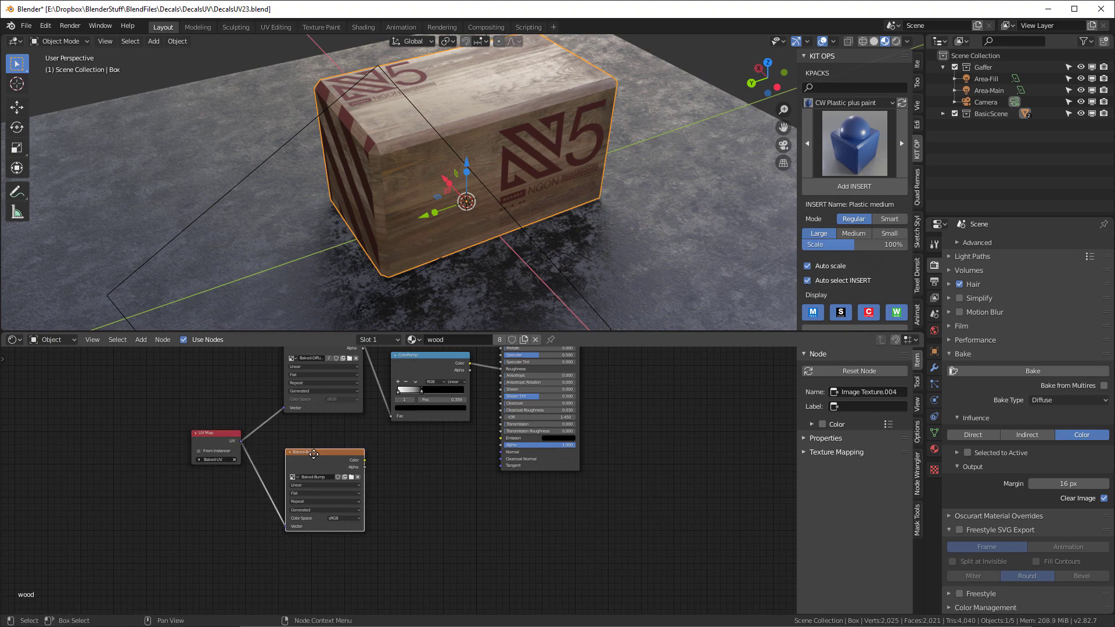
Route the original Principled BSDF to the material output and examine the box's logo decal and bevels.
scroll(726, 391, "down", 2)
middle_click_drag(726, 391, 518, 467)
scroll(497, 102, "up", 4)
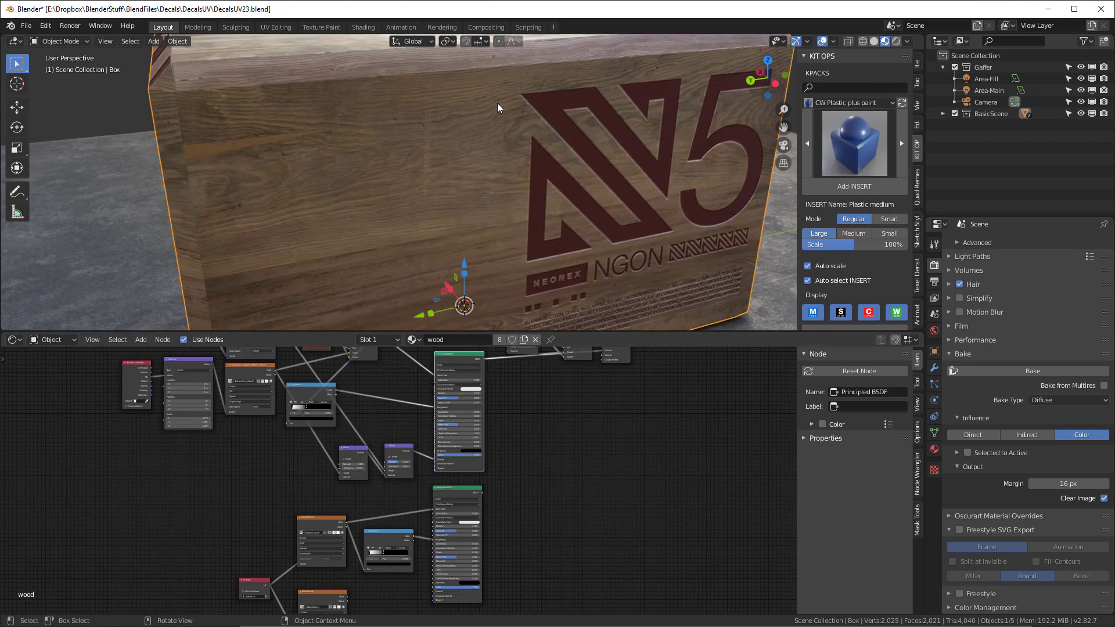
middle_click_drag(647, 162, 567, 158)
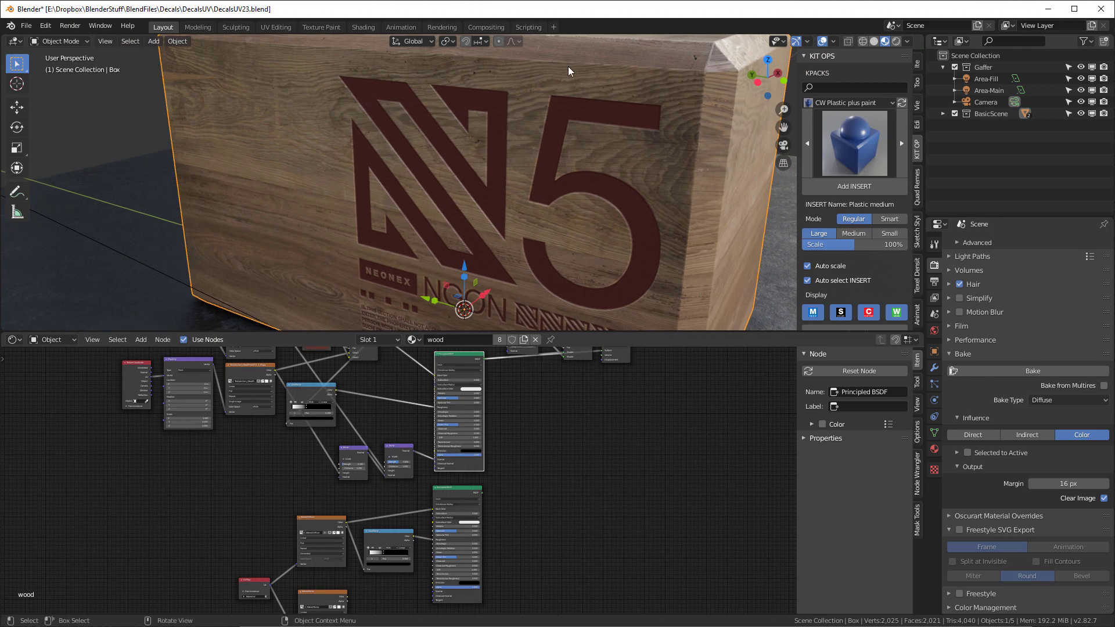
scroll(606, 154, "down", 3)
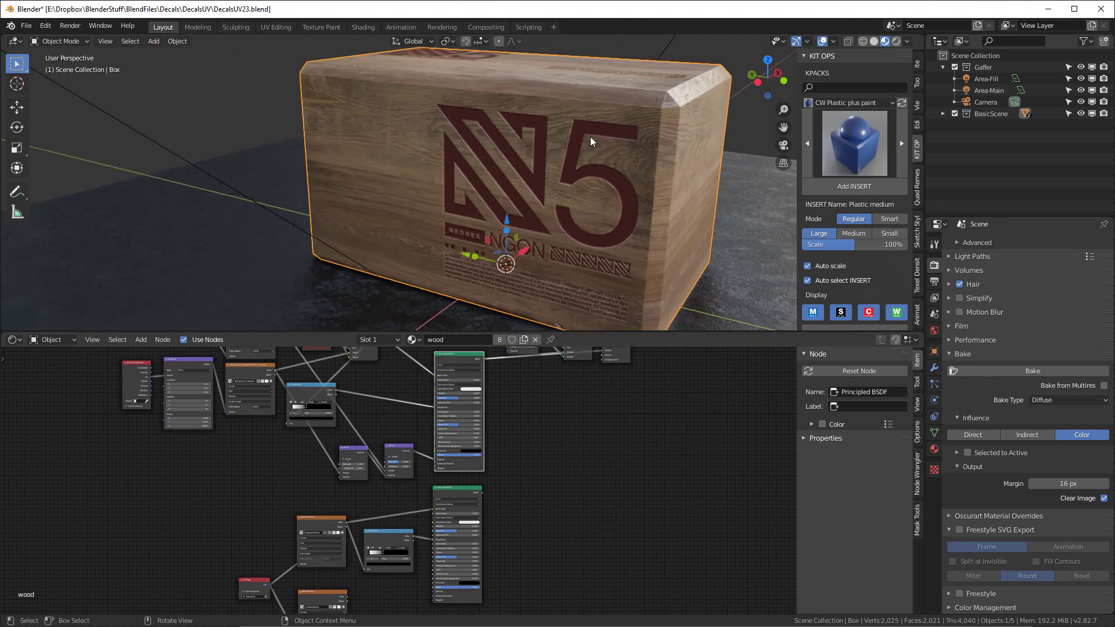
scroll(561, 492, "down", 1)
Select the Baked-Bump node as the bake target and set the bake type to Normal.
left_click(381, 571)
middle_click_drag(381, 572, 375, 454)
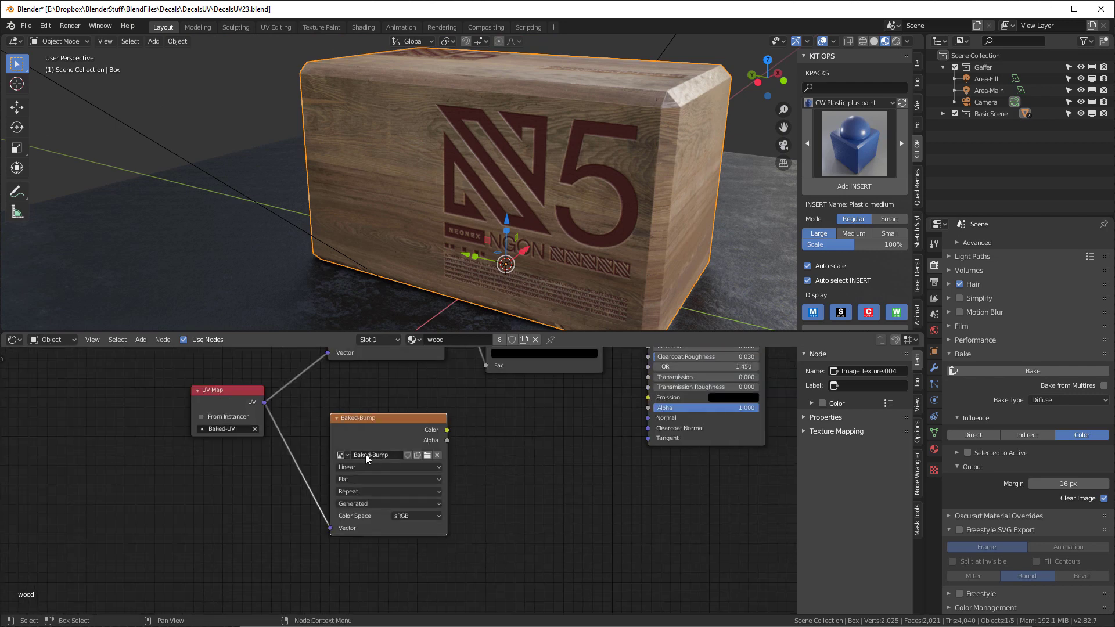
left_click(1051, 401)
left_click(1058, 451)
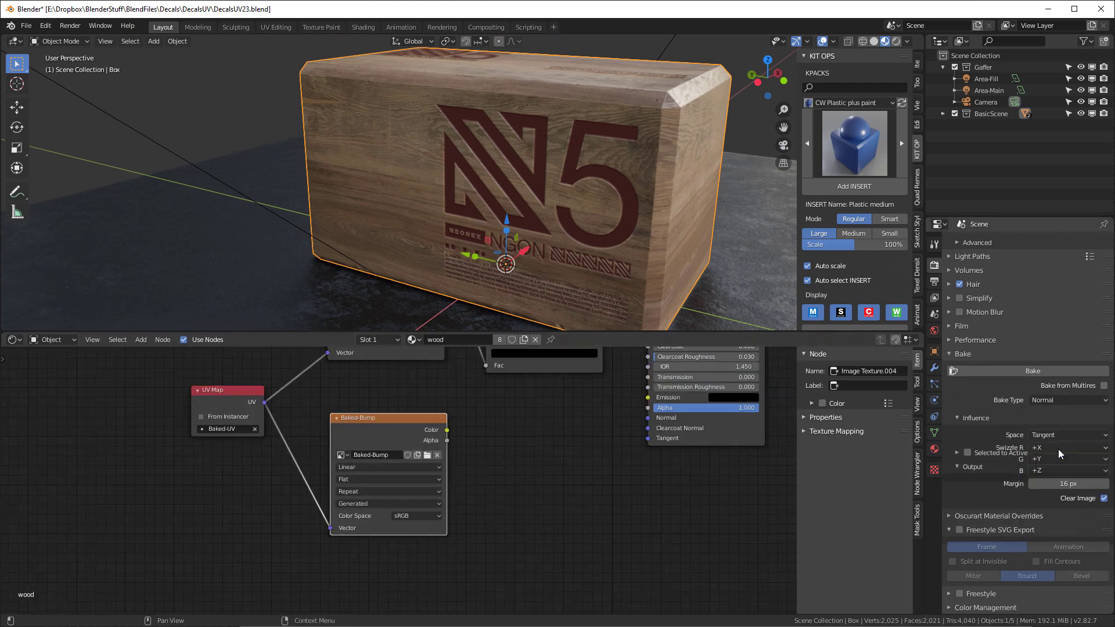
Bake the box's normals to the selected image node and rename its image Baked-Normal.
left_click(1043, 374)
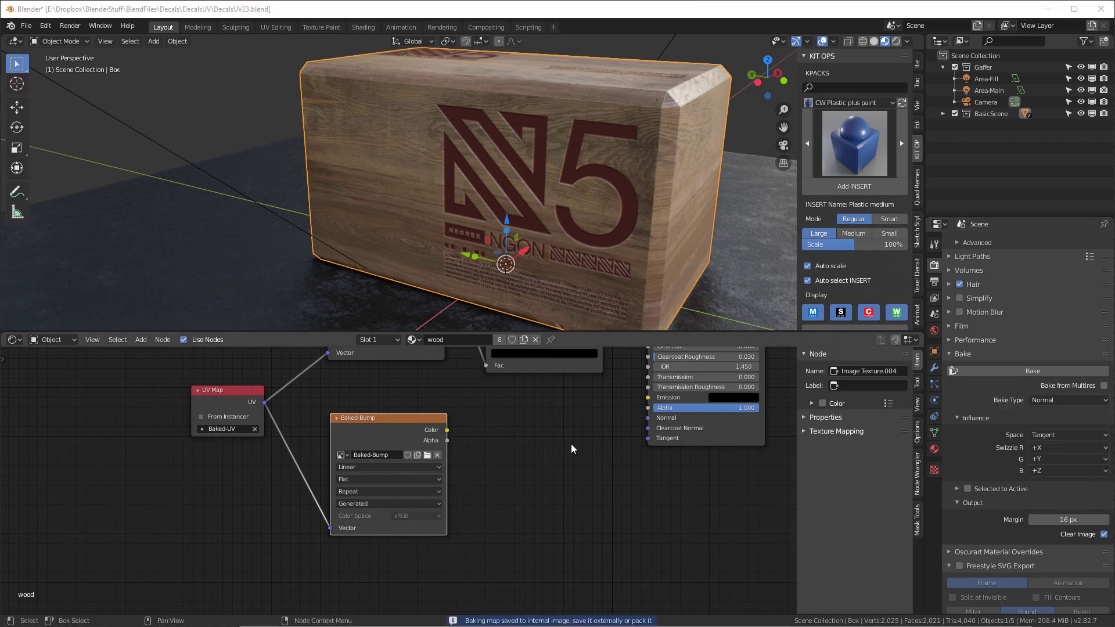
scroll(348, 423, "up", 2)
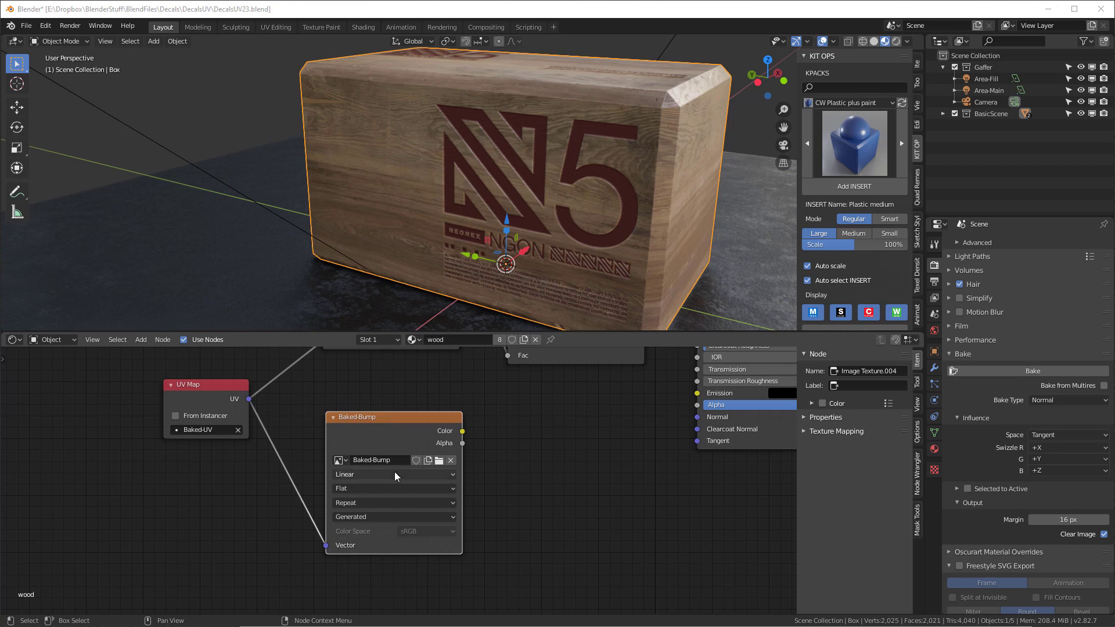
double_click(382, 460)
type("Normal")
key("Return")
Add a Normal Map node beside the Baked-Normal image node.
left_click(500, 438)
key("shift+a")
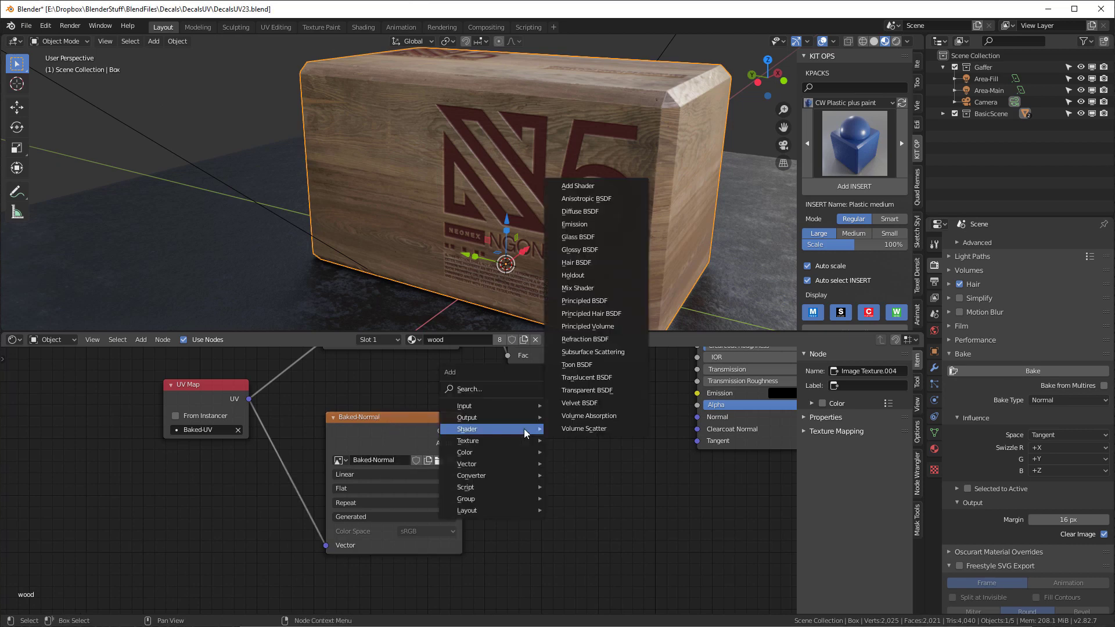
mouse_move(508, 465)
left_click(563, 514)
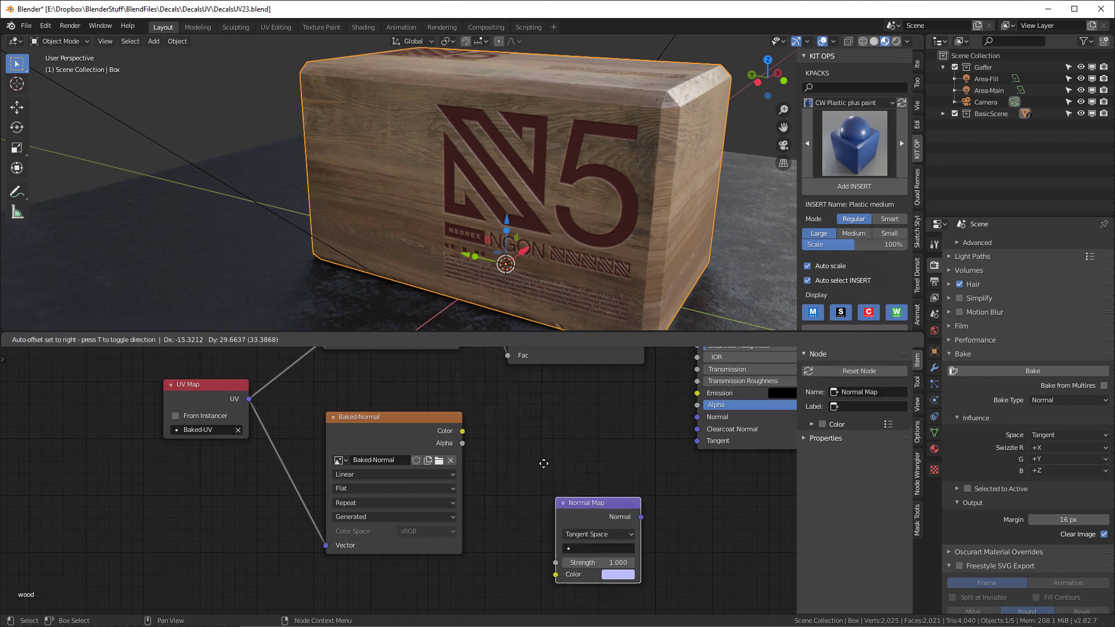
left_click(531, 445)
Connect Baked-Normal's Color through the Normal Map to the baked Principled BSDF's Normal input and route that shader to the material output.
left_click_drag(462, 431, 527, 501)
left_click_drag(613, 443, 697, 417)
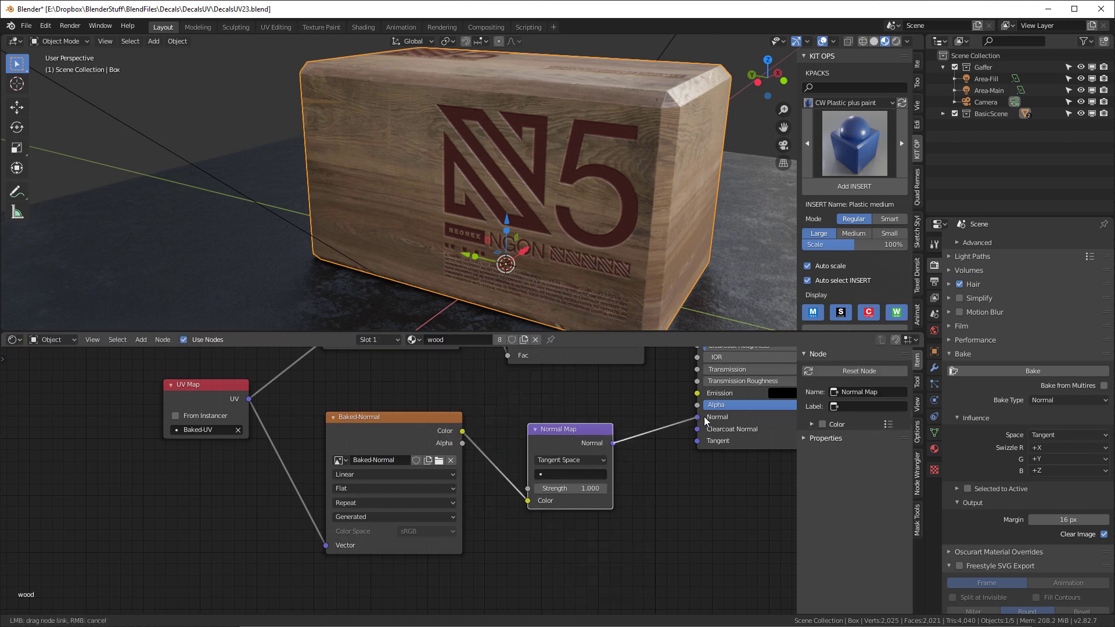
scroll(464, 354, "down", 2)
left_click(695, 402)
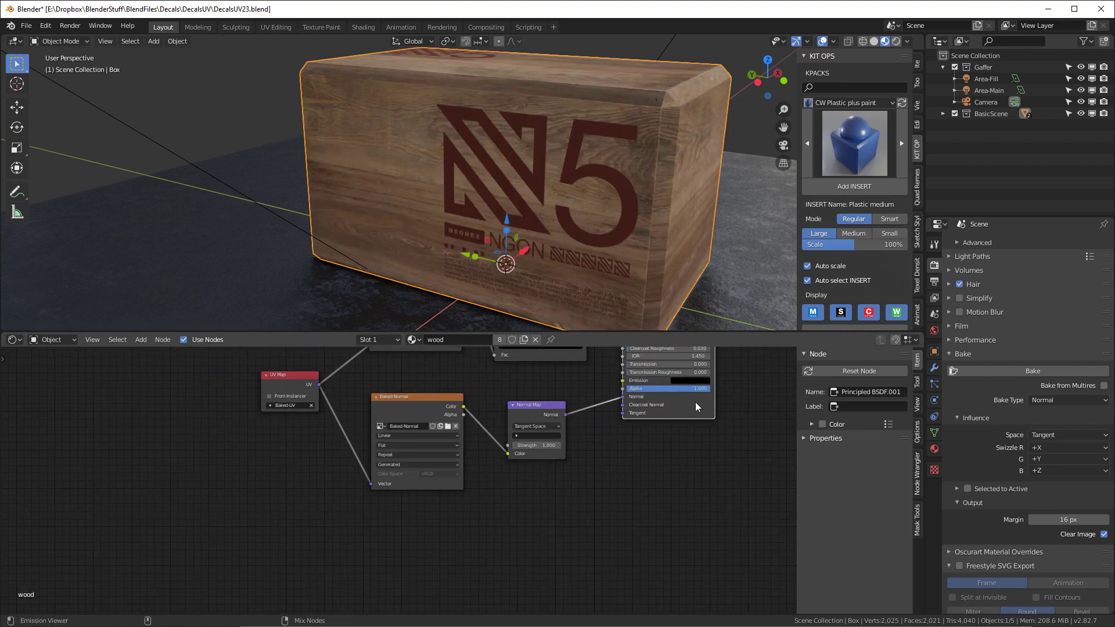
Examine the Baked-Normal image close up on the box's logo and undo its direct preview.
middle_click_drag(661, 107, 590, 125)
scroll(586, 152, "up", 4)
scroll(490, 168, "up", 5)
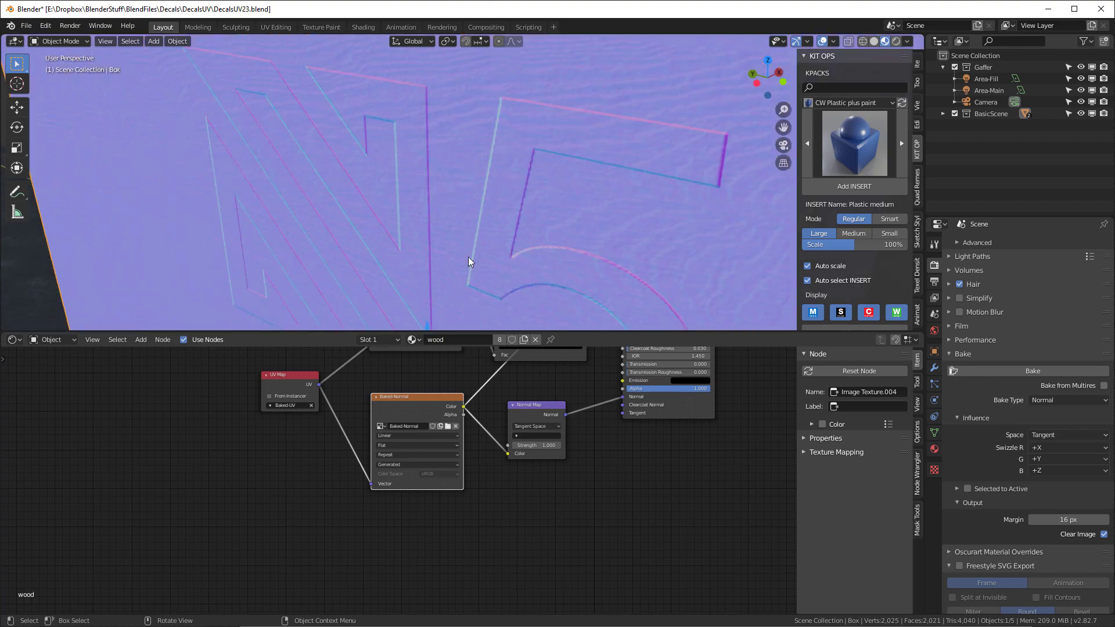
key("ctrl+z")
Set the Normal Map node's strength to 2.7.
scroll(511, 458, "up", 2)
left_click_drag(535, 441, 598, 441)
scroll(545, 200, "down", 6)
mouse_move(473, 161)
middle_mouse_down()
mouse_move(671, 172)
mouse_move(416, 176)
mouse_move(447, 212)
mouse_move(617, 177)
mouse_move(386, 179)
mouse_move(604, 177)
middle_mouse_up()
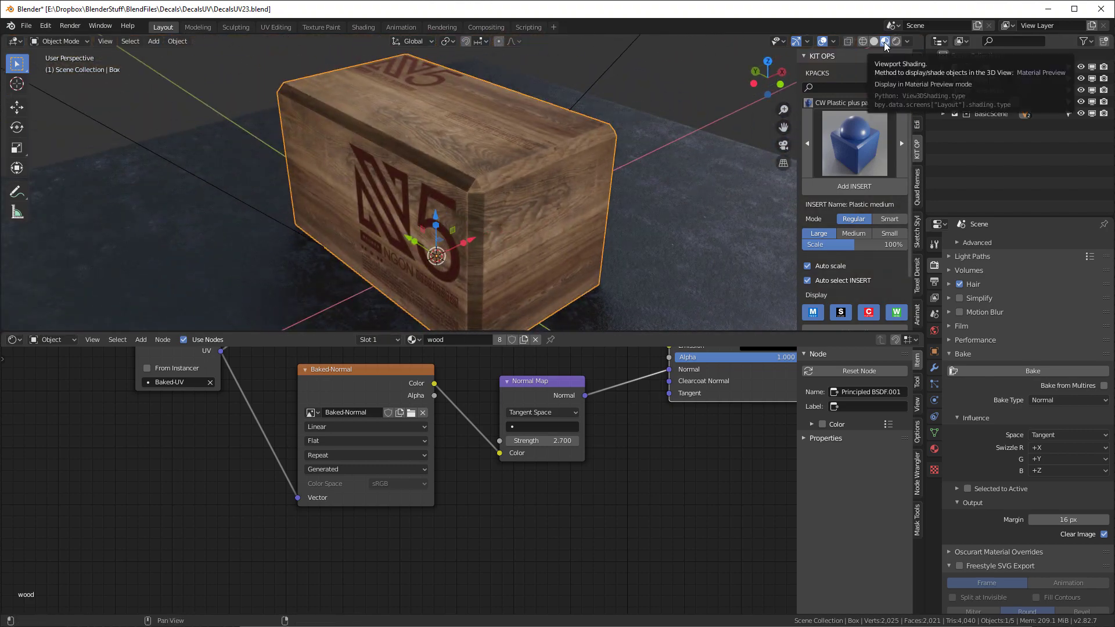
Examine the baked material on the box from several sides in Rendered and Material Preview shading.
mouse_move(75, 256)
middle_mouse_down()
mouse_move(319, 172)
mouse_move(219, 179)
mouse_move(211, 202)
middle_mouse_up()
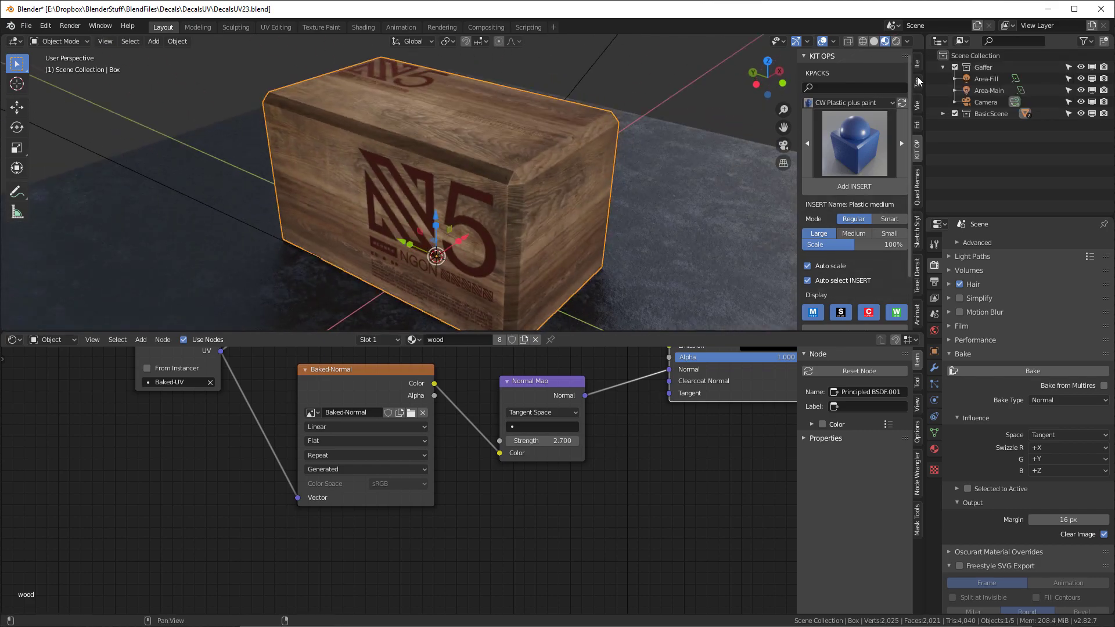
left_click(896, 42)
mouse_move(371, 183)
middle_mouse_down()
mouse_move(514, 159)
mouse_move(396, 166)
middle_mouse_up()
left_click(870, 41)
mouse_move(667, 105)
middle_mouse_down()
mouse_move(397, 182)
mouse_move(511, 169)
middle_mouse_up()
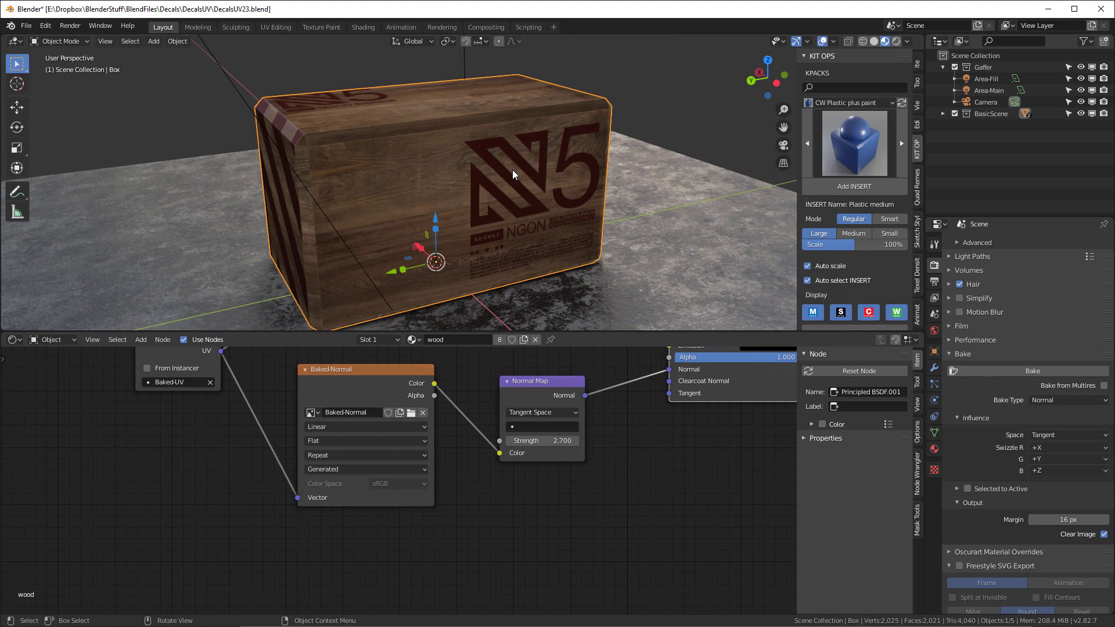
left_click(896, 41)
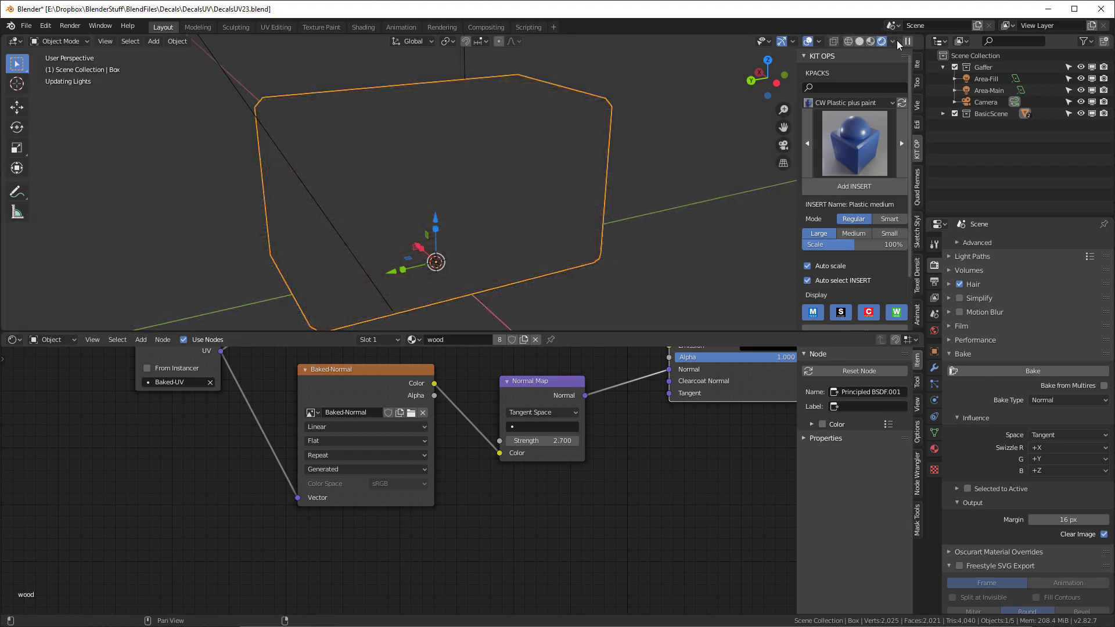
left_click(873, 40)
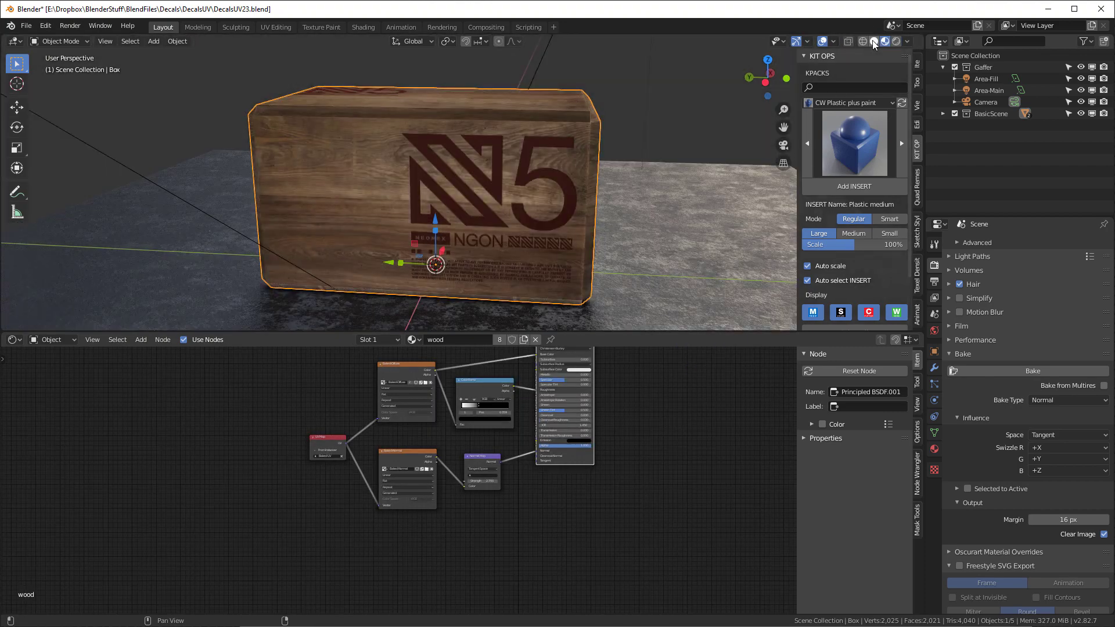
middle_click_drag(348, 163, 404, 192)
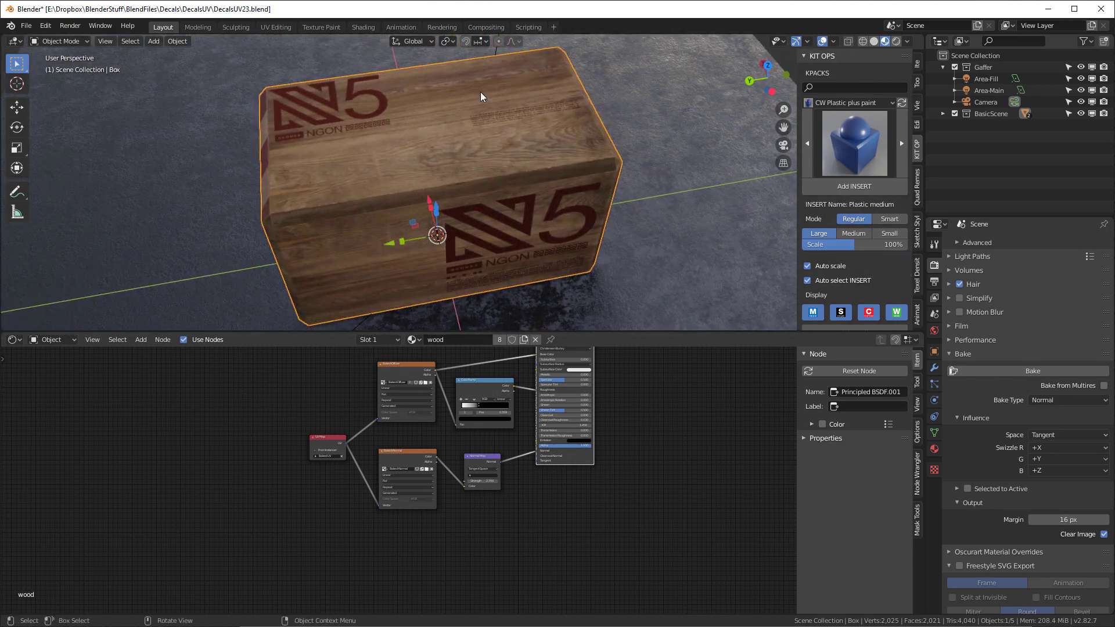
scroll(645, 451, "down", 4)
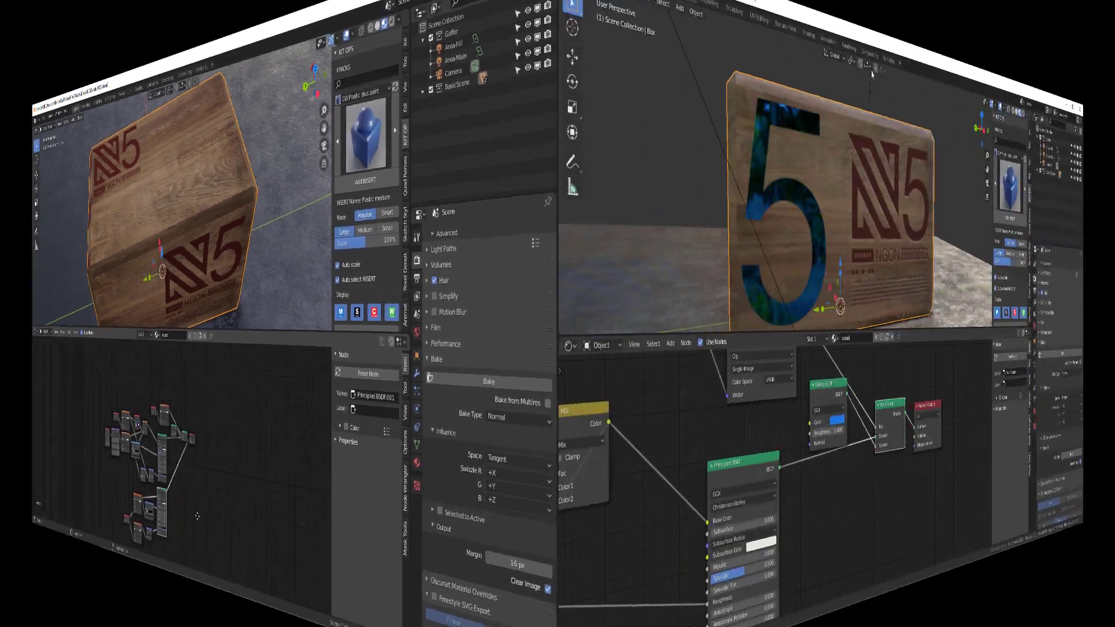
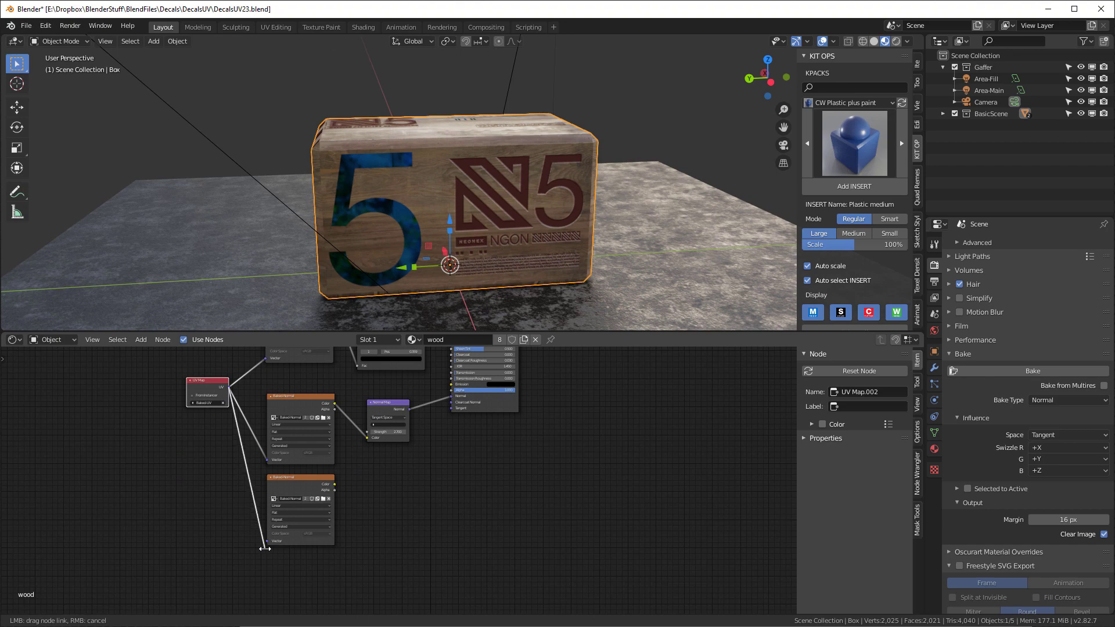
Unlink the copied Baked-Normal node's image and create a blank 2048 x 2048 px image named Baked-Foil-Trans without alpha.
scroll(292, 509, "up", 5)
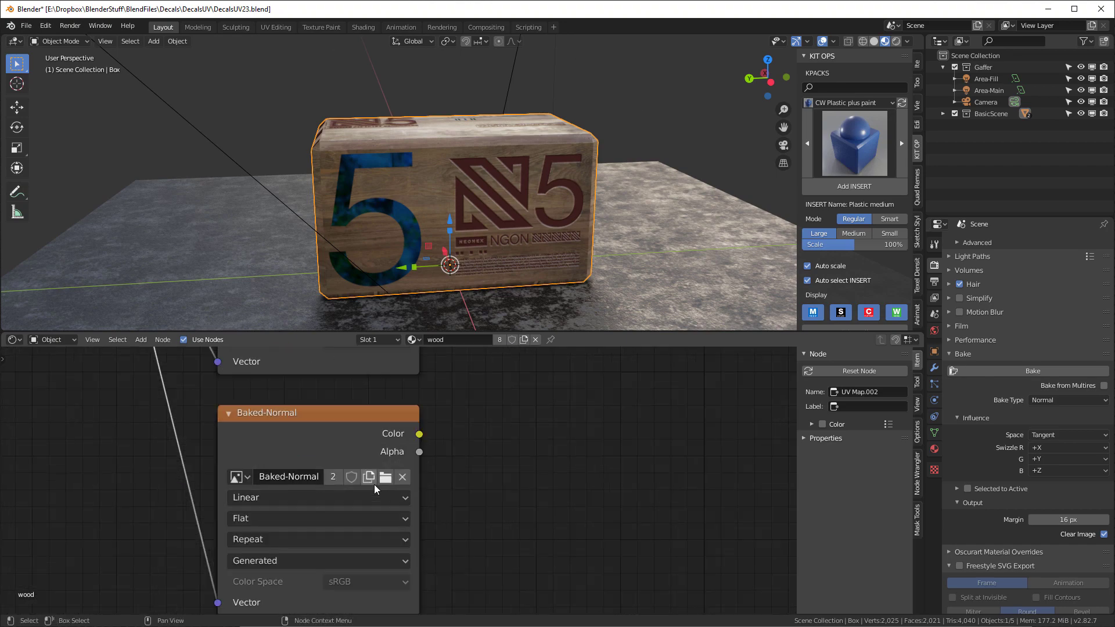
left_click(404, 476)
left_click(291, 476)
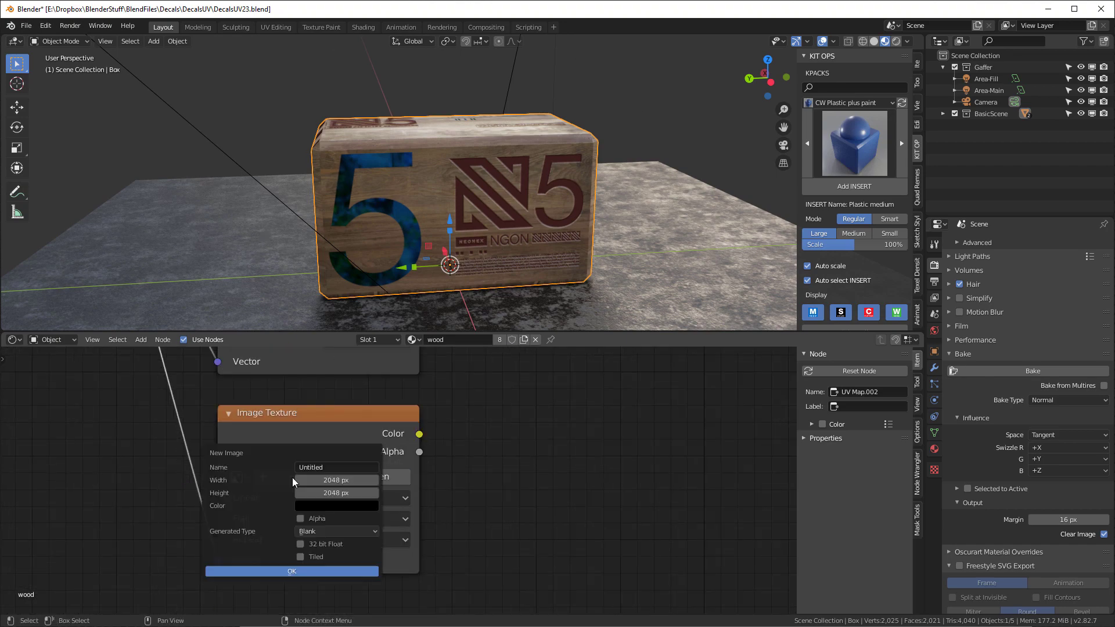
type("Baked-Foil-Trans")
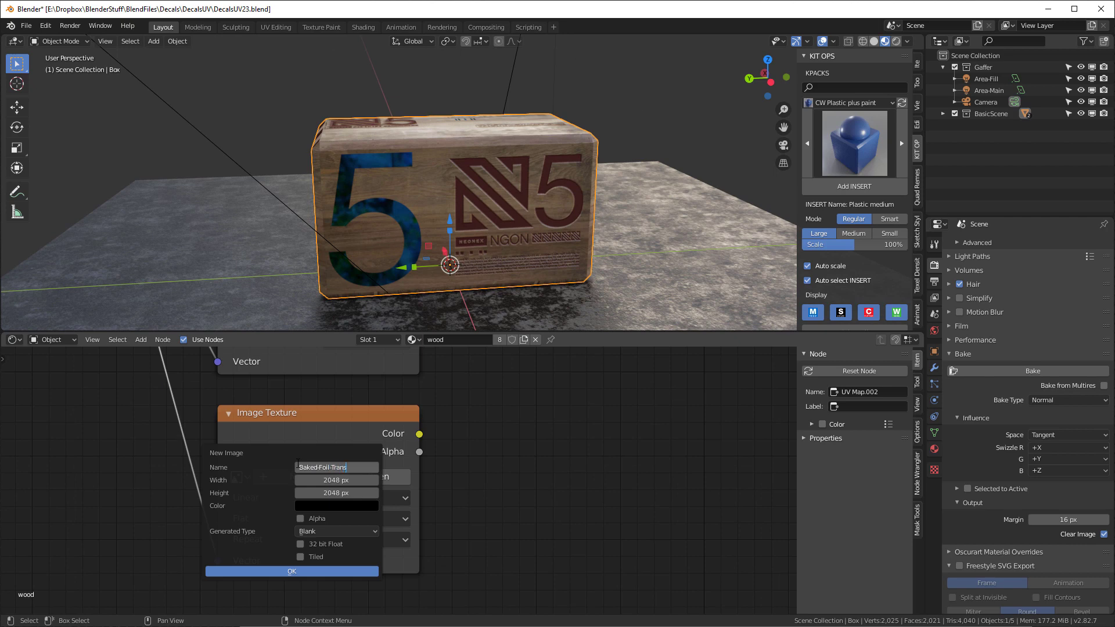
key("Return")
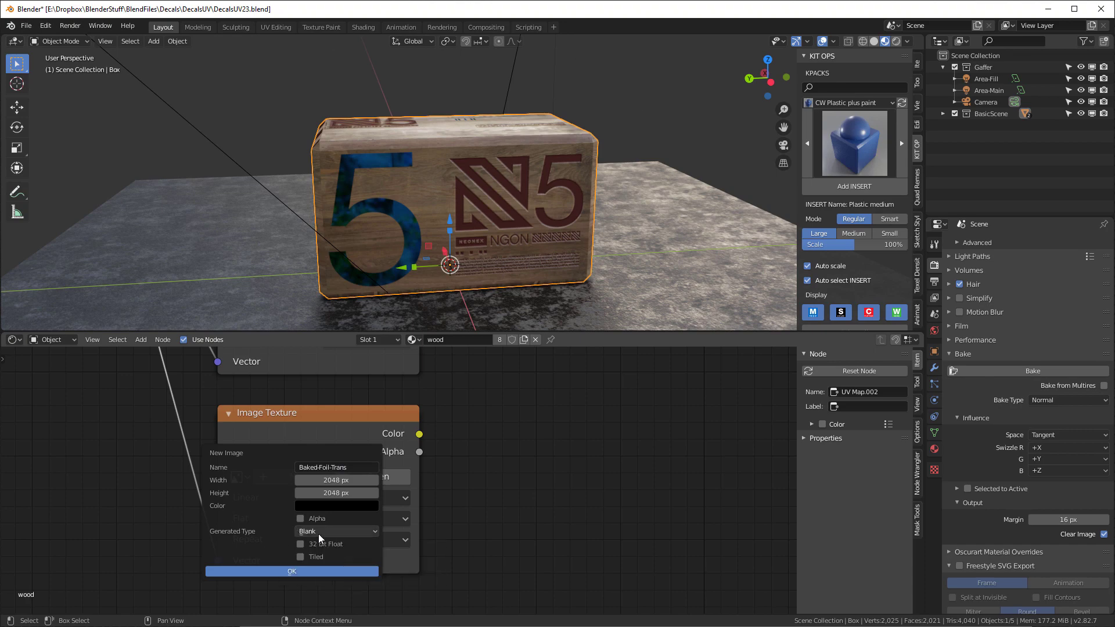
left_click(302, 572)
Add an Emission shader node beside the foil decal's image texture in the original material nodes.
scroll(503, 499, "down", 4)
scroll(485, 506, "up", 3)
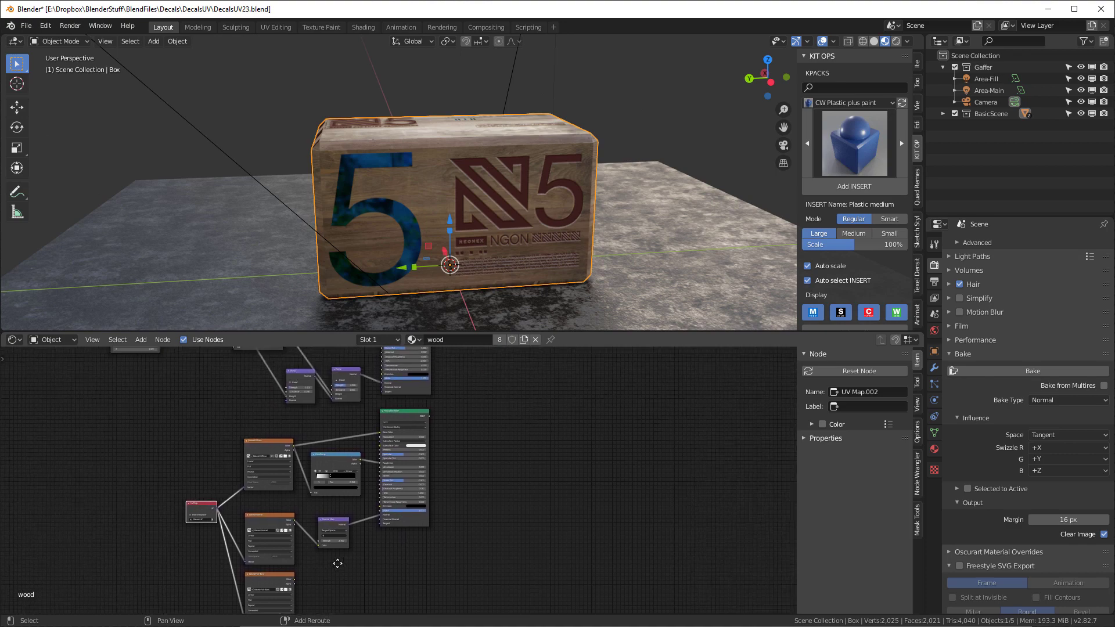
scroll(497, 530, "up", 4)
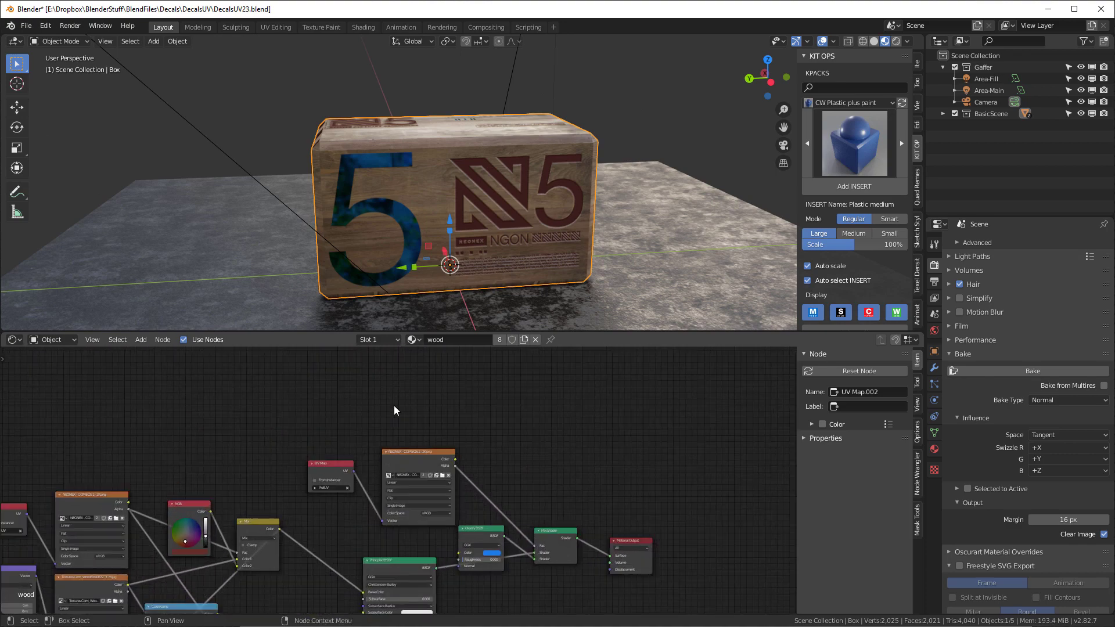
middle_click_drag(486, 405, 421, 359)
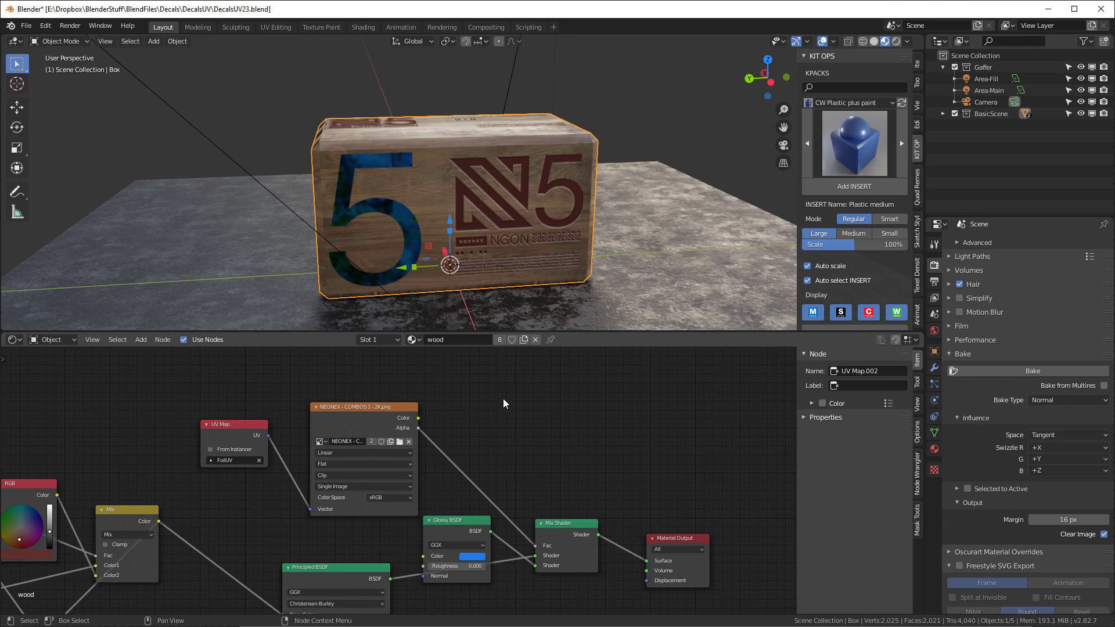
key("shift+a")
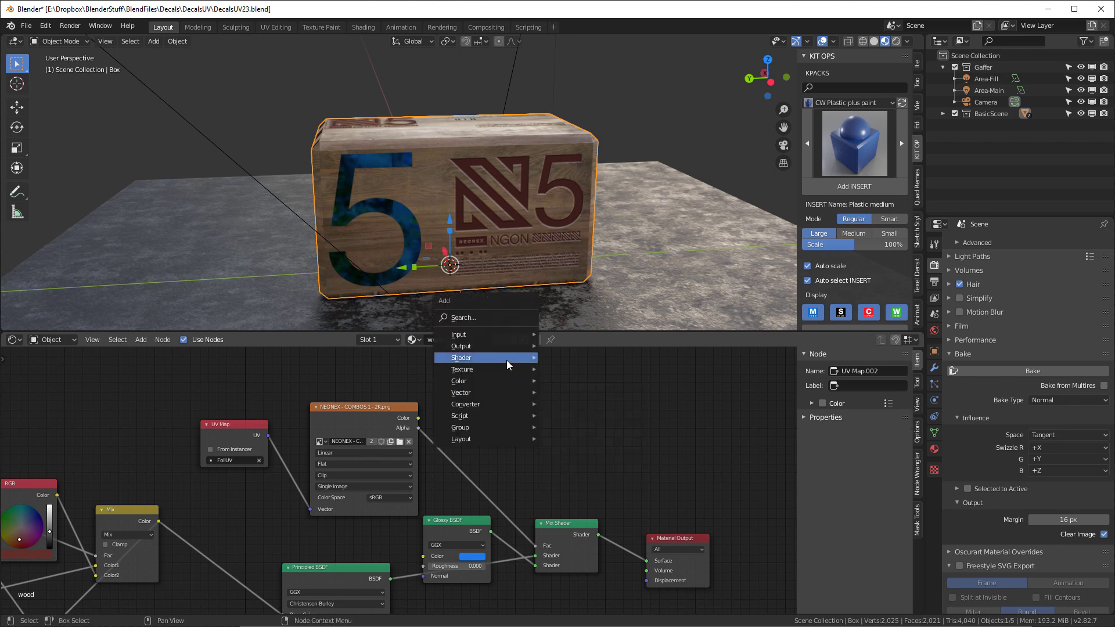
left_click(572, 381)
left_click(521, 415)
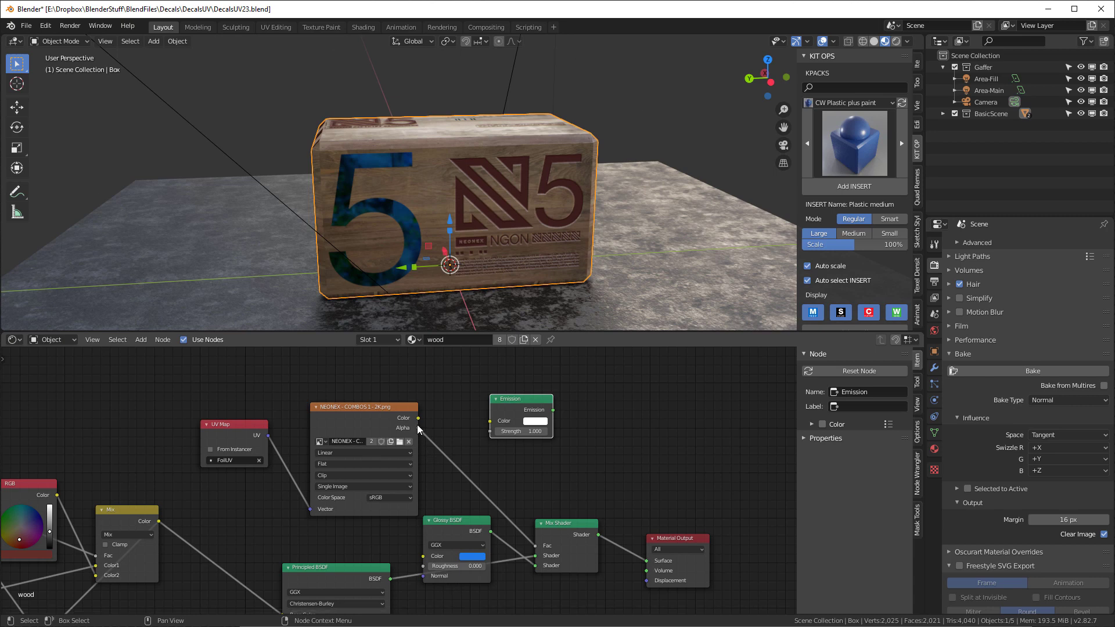
Connect the foil decal image's Alpha to the Emission node's Color and route the Emission shader to the material output.
left_click_drag(418, 430, 491, 420)
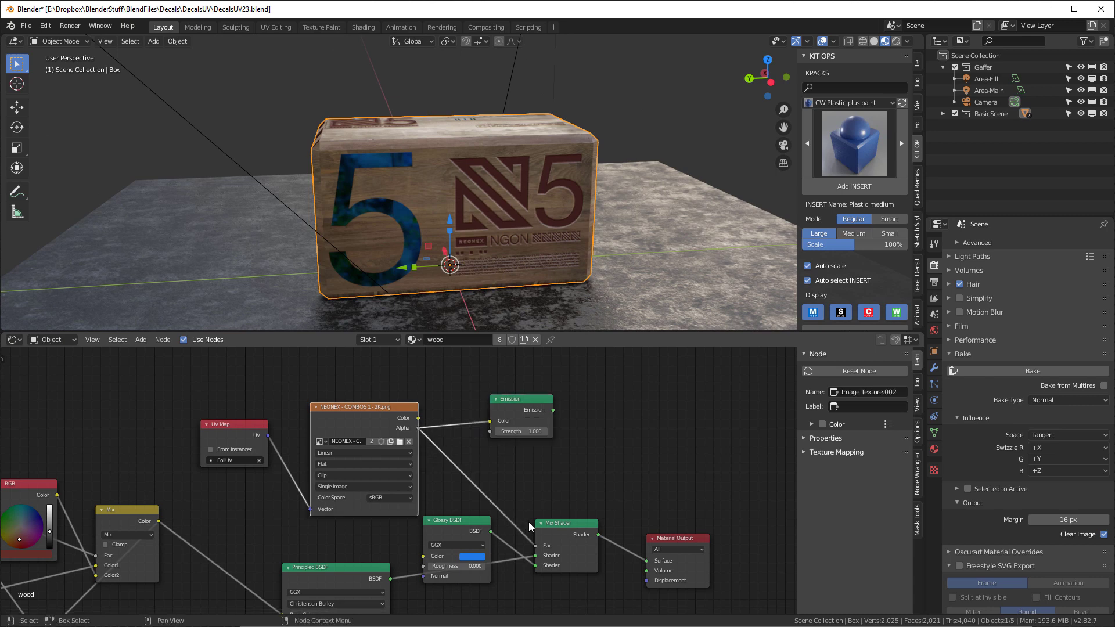
left_click(532, 397, "ctrl+shift")
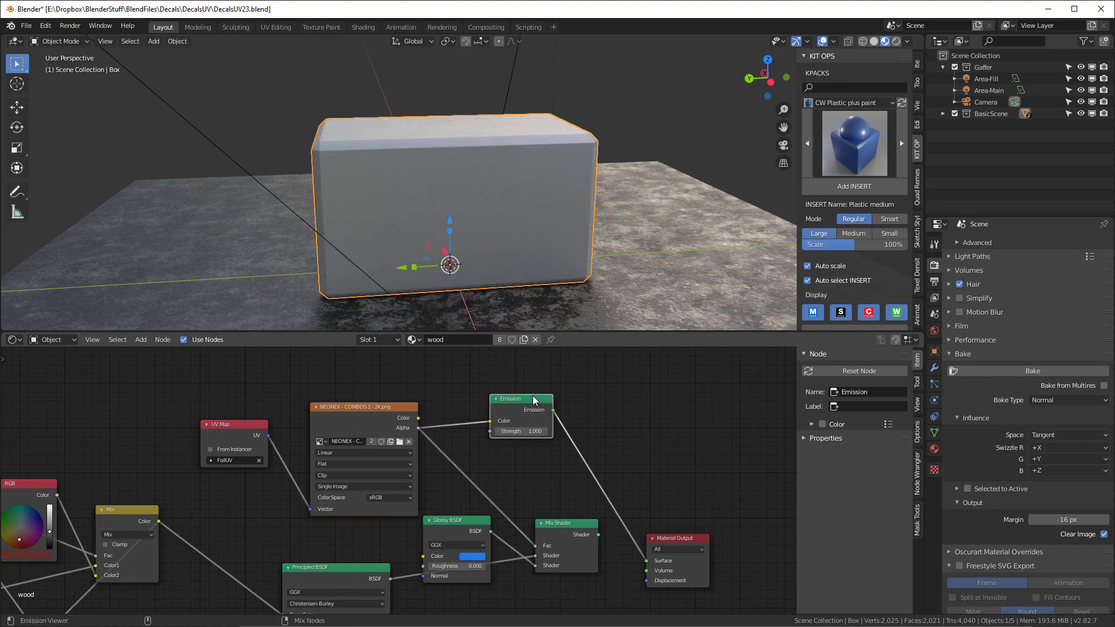
middle_click_drag(464, 261, 471, 152)
key("Home")
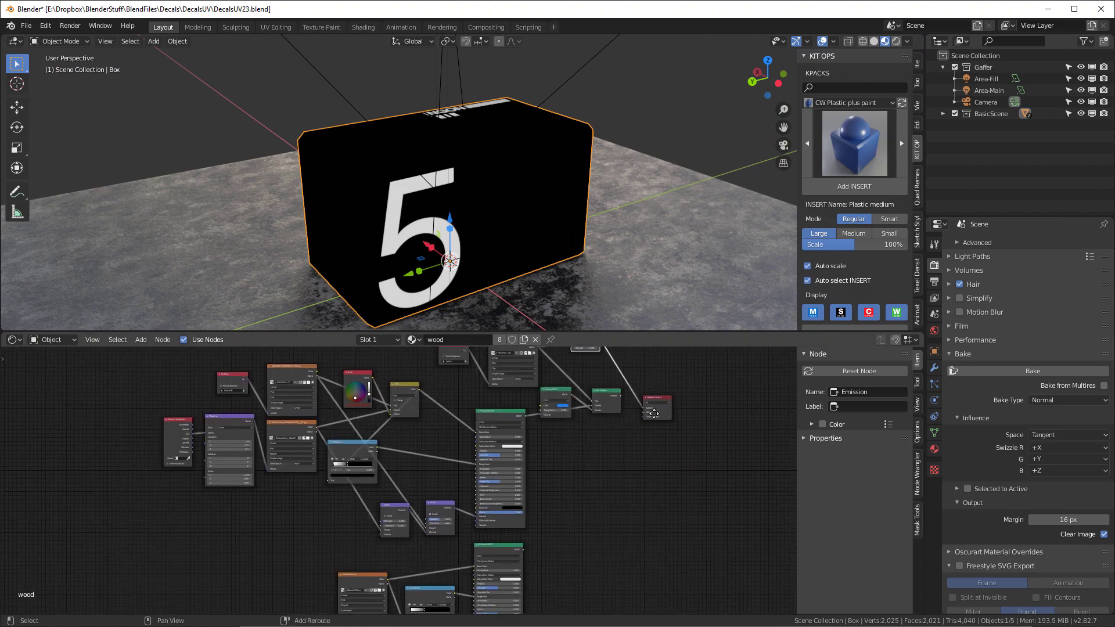
Select the Baked-Foil-Trans node as the bake target and bake the box with the Emit type.
scroll(399, 542, "up", 6)
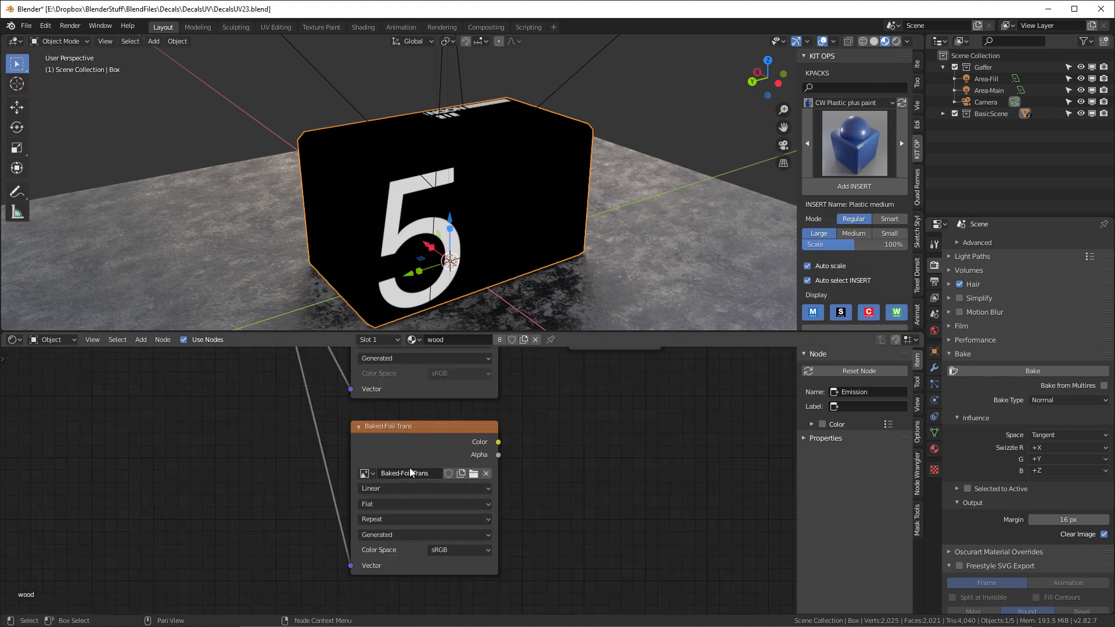
left_click(423, 426)
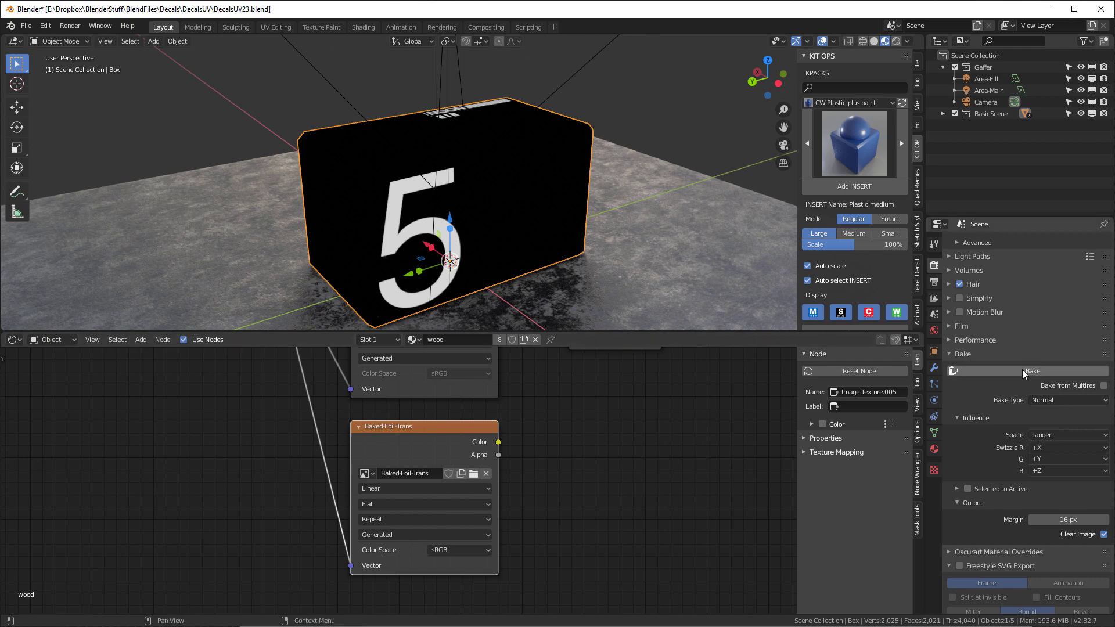
left_click(1037, 401)
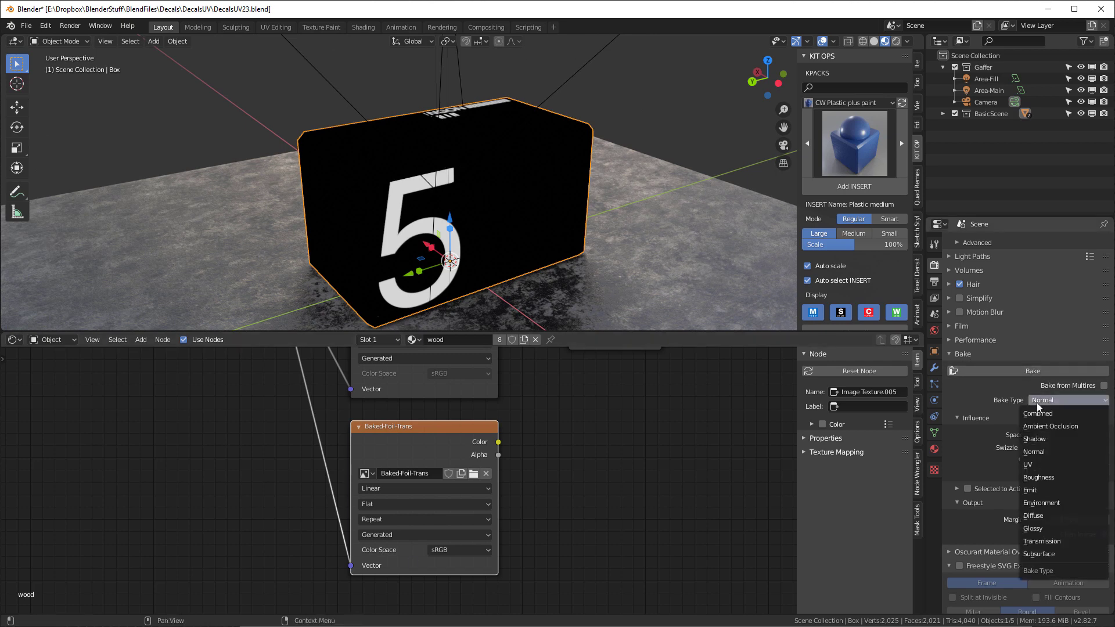
left_click(1034, 491)
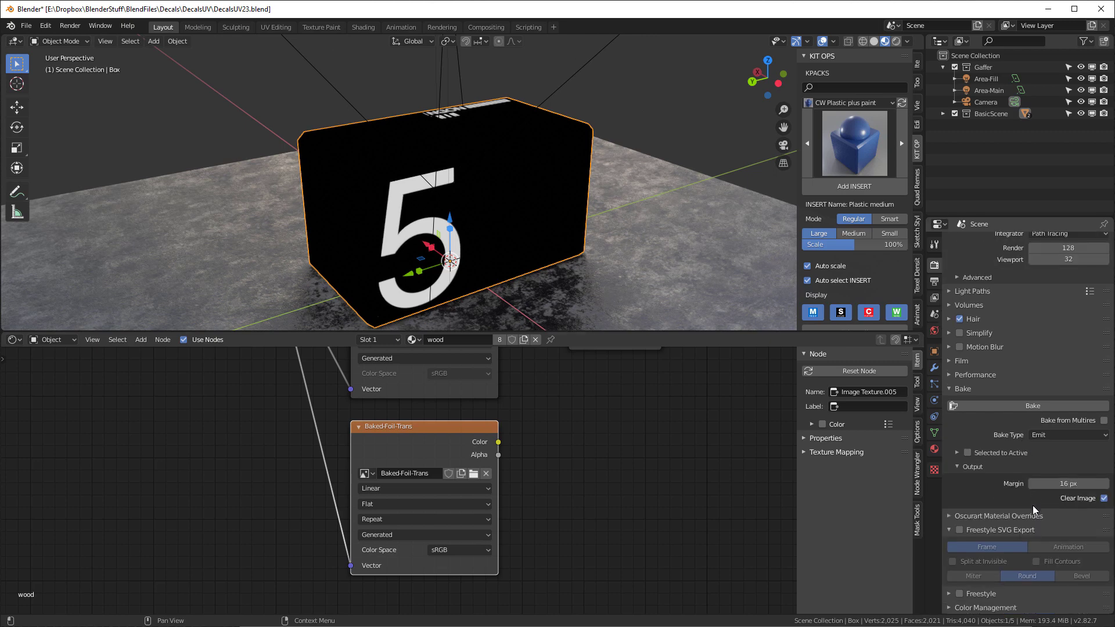
left_click(1057, 403)
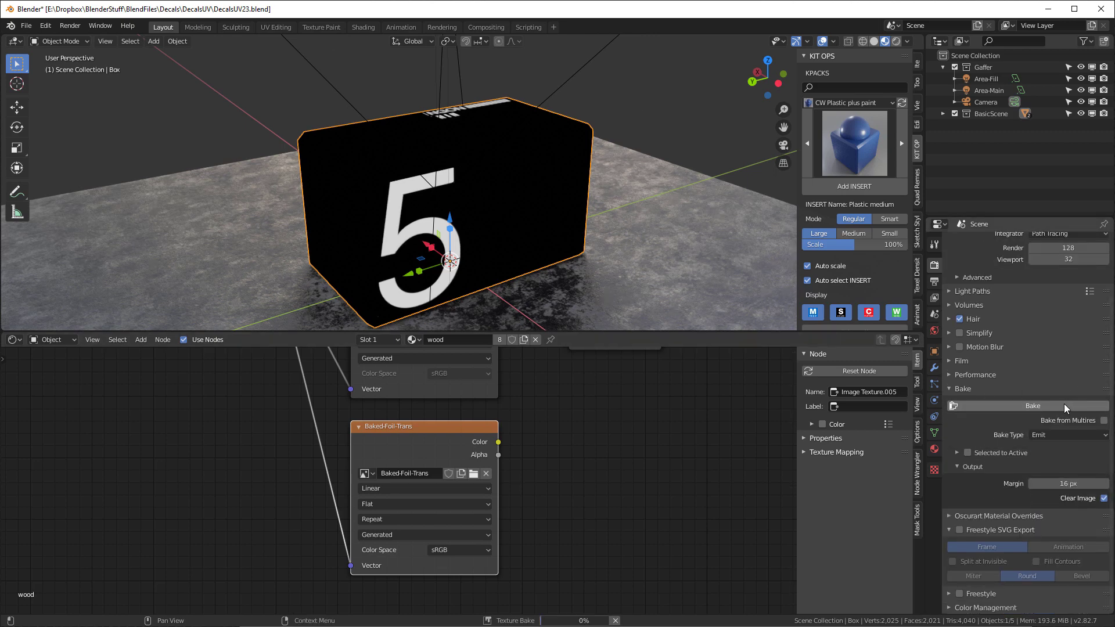
Preview the Baked-Foil-Trans image directly on the box and examine the baked foil mask.
left_click(443, 429, "ctrl+shift")
middle_click_drag(435, 261, 541, 165)
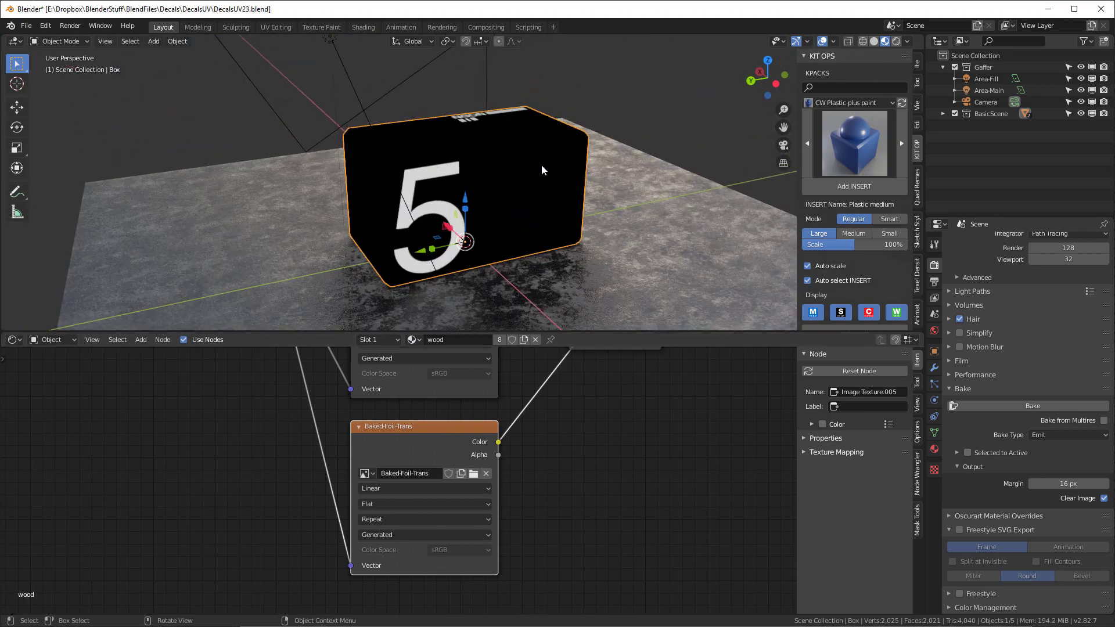
scroll(637, 514, "down", 2)
scroll(637, 514, "down", 5)
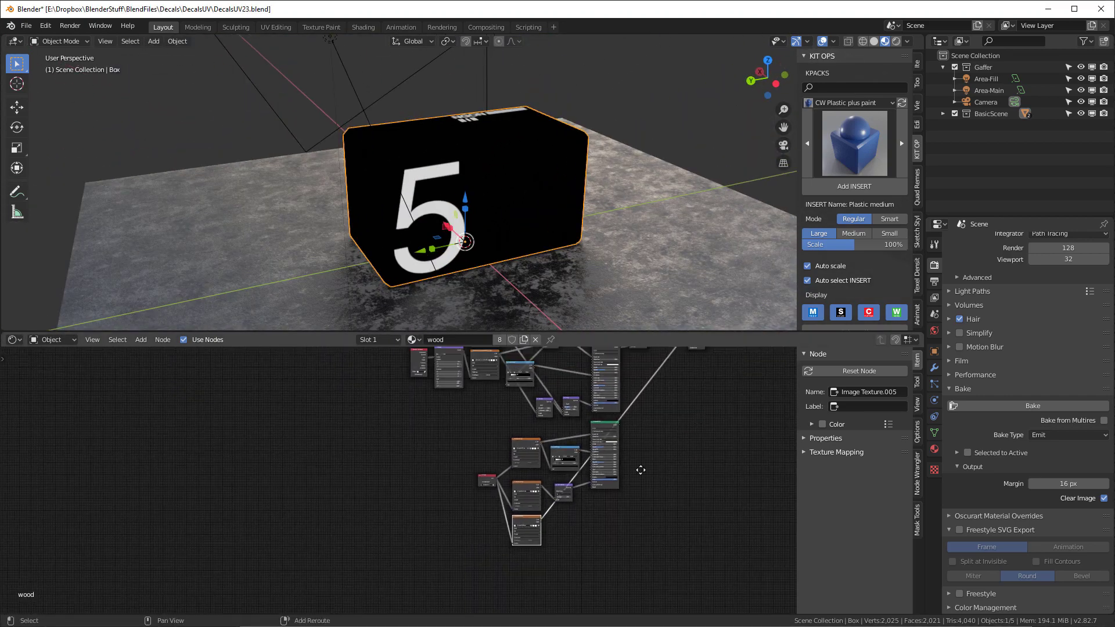
scroll(631, 488, "up", 1)
scroll(670, 514, "down", 2)
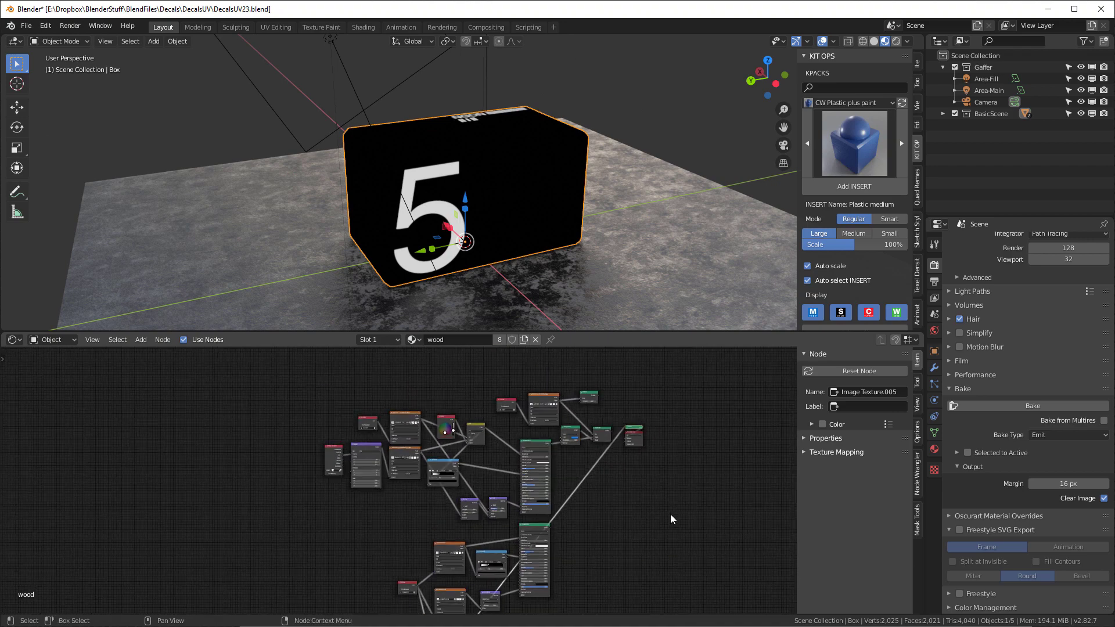
Place the Baked-Foil-Trans node below the original foil shader nodes and duplicate the Mix Shader beside it.
scroll(657, 518, "down", 1)
middle_click_drag(657, 518, 659, 482)
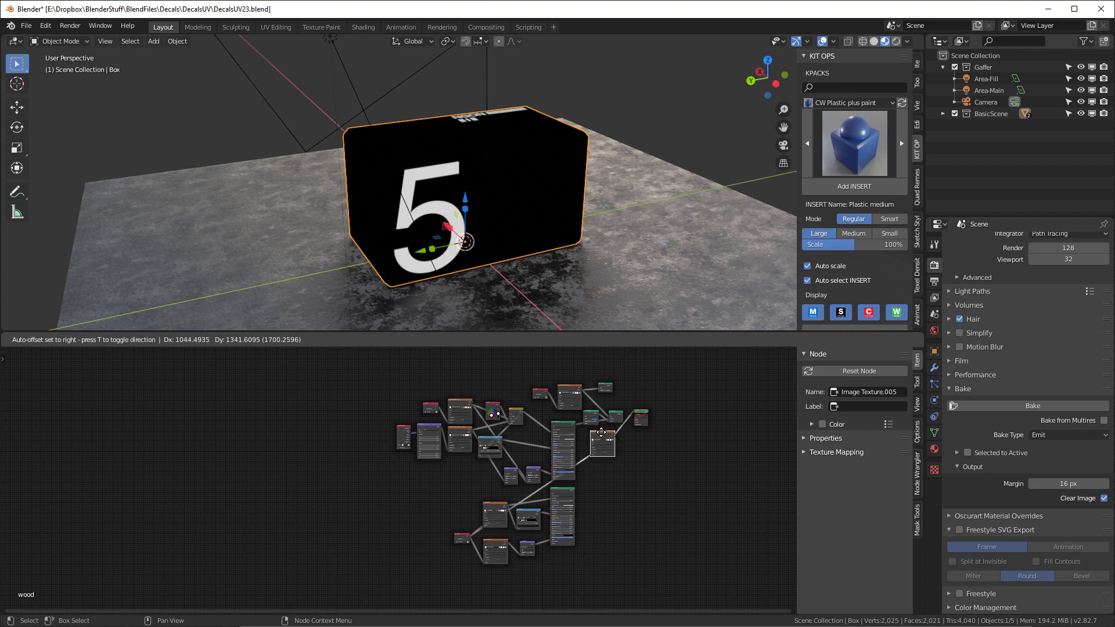
scroll(633, 453, "up", 6)
middle_click_drag(581, 448, 582, 550)
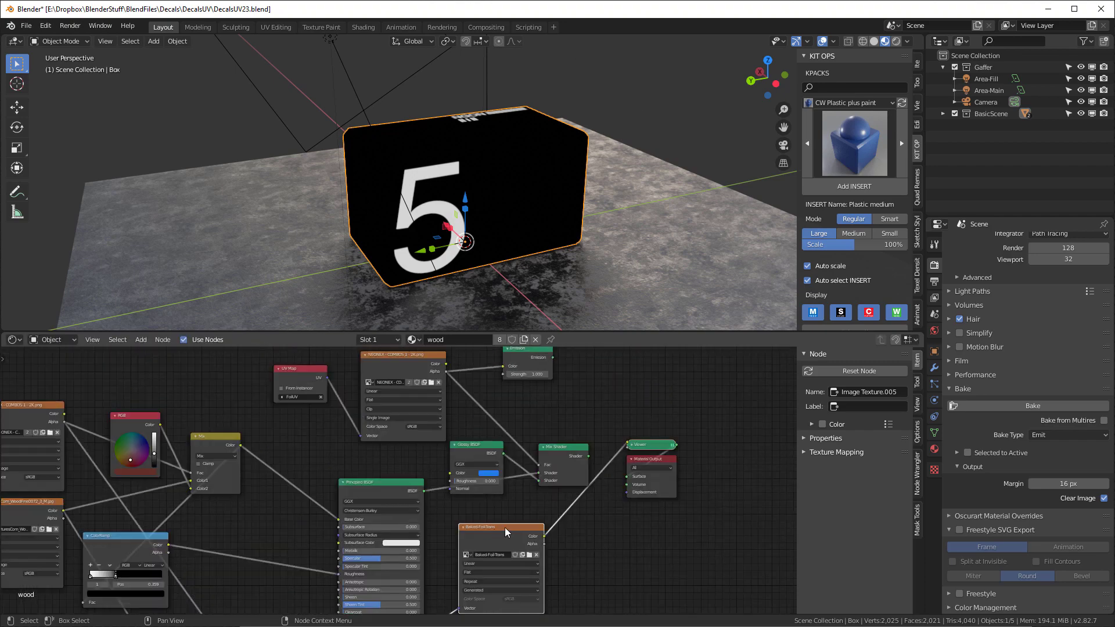
left_click_drag(504, 527, 502, 540)
left_click(566, 455)
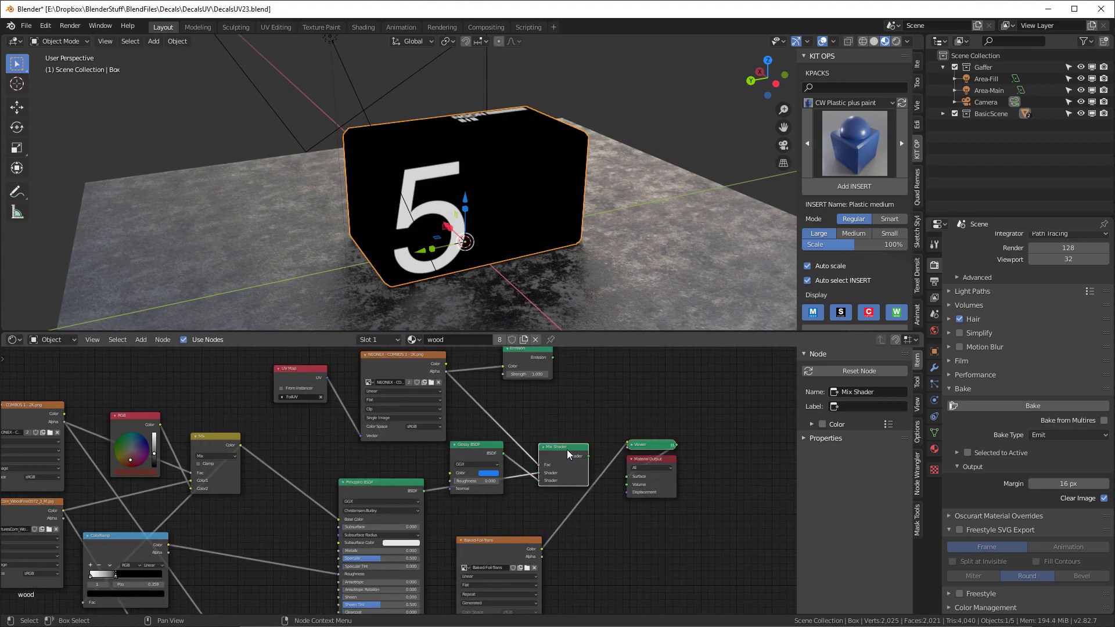
key("shift+d")
left_click(607, 554)
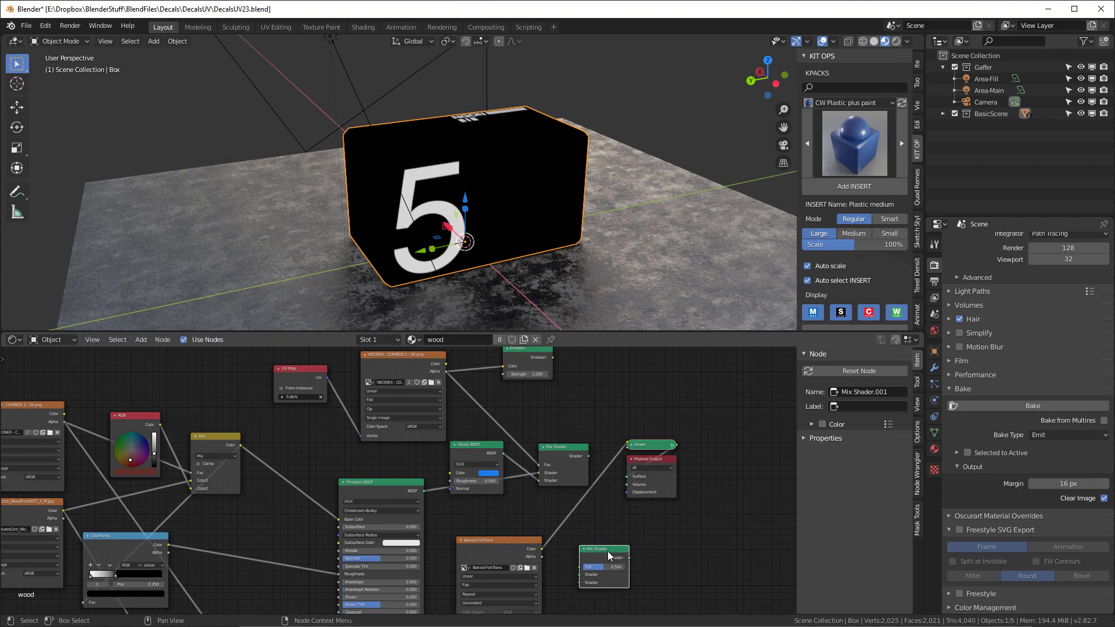
Delete the Emission node that was used for baking the foil decal's alpha.
scroll(593, 420, "down", 1)
left_click(540, 360)
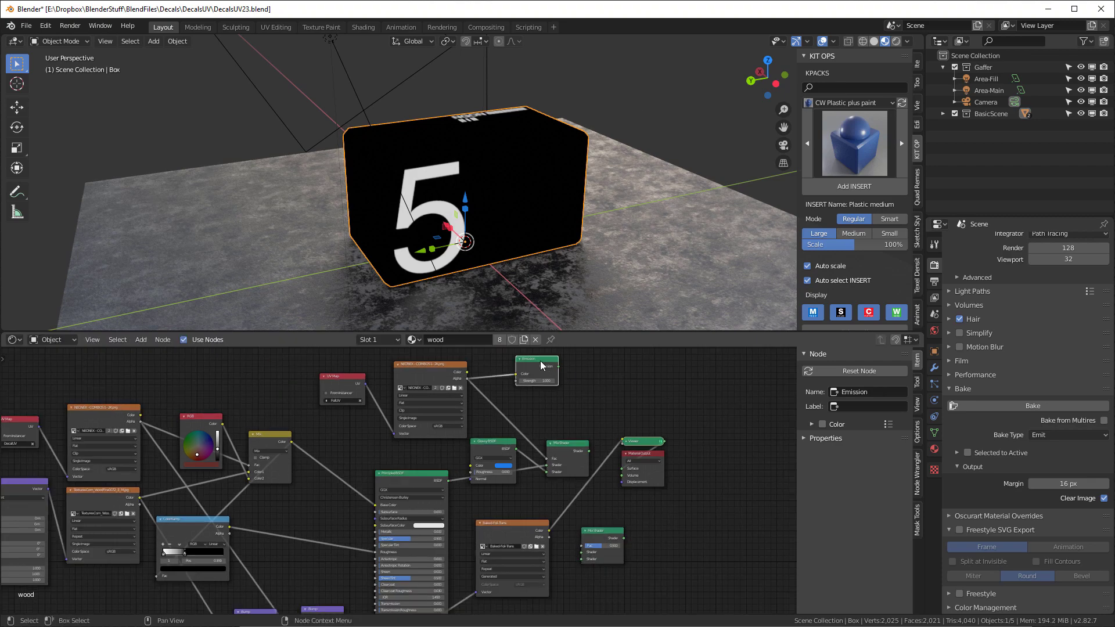
key("Delete")
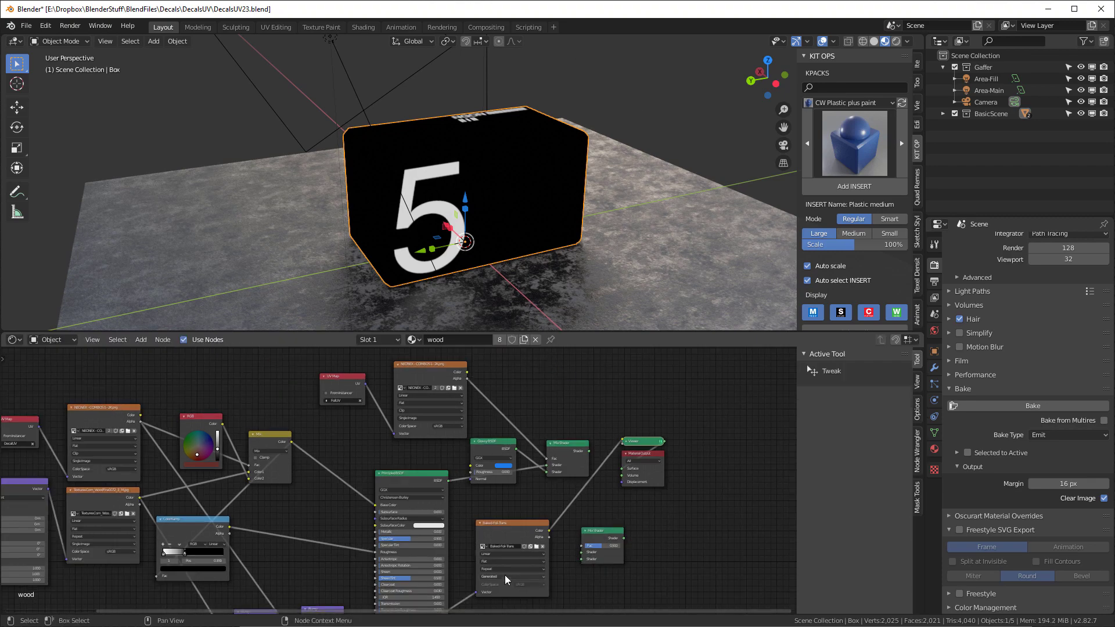
Space out the Baked-Foil-Trans node and the Mix Shader copy, and duplicate the foil's Glossy BSDF above the baked image node.
scroll(717, 556, "down", 2)
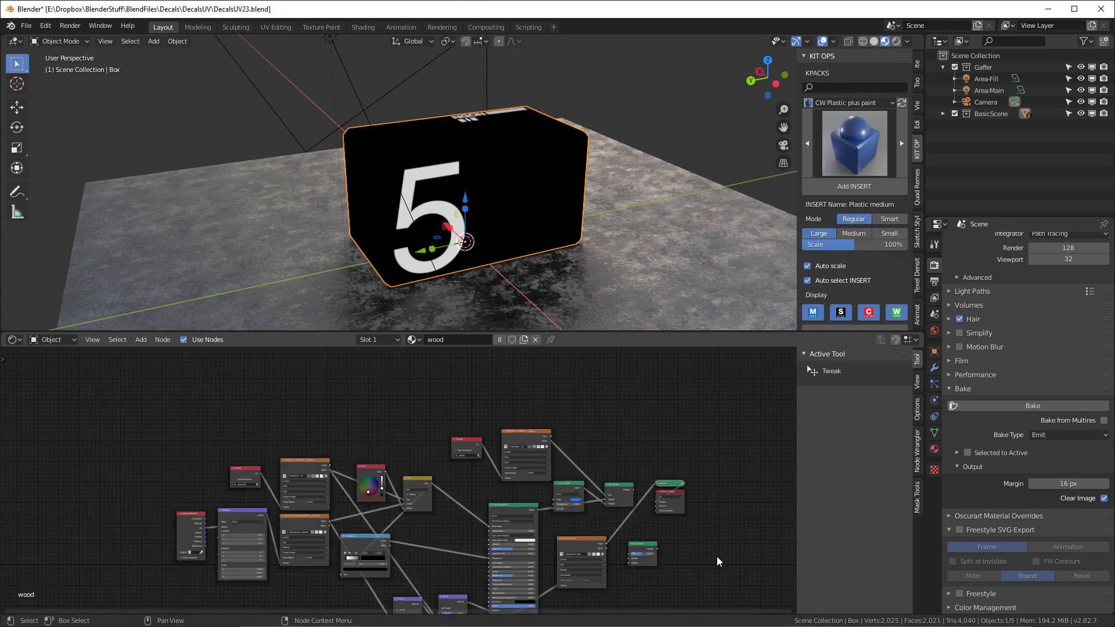
middle_click_drag(717, 556, 690, 473)
left_click_drag(558, 467, 566, 533)
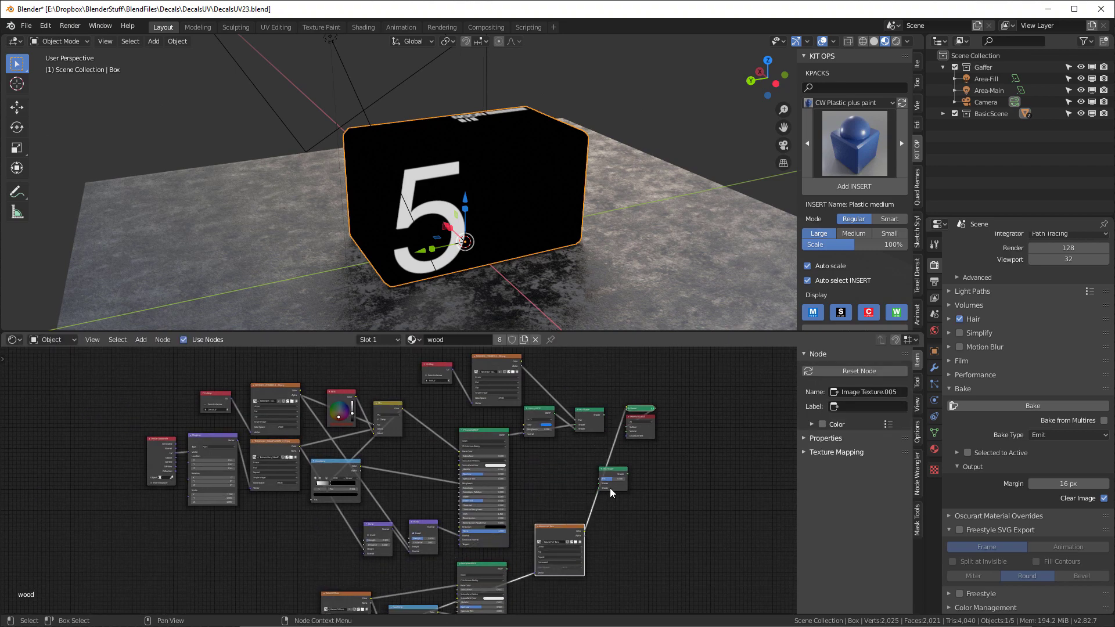
left_click_drag(615, 474, 647, 518, "alt")
left_click(541, 413)
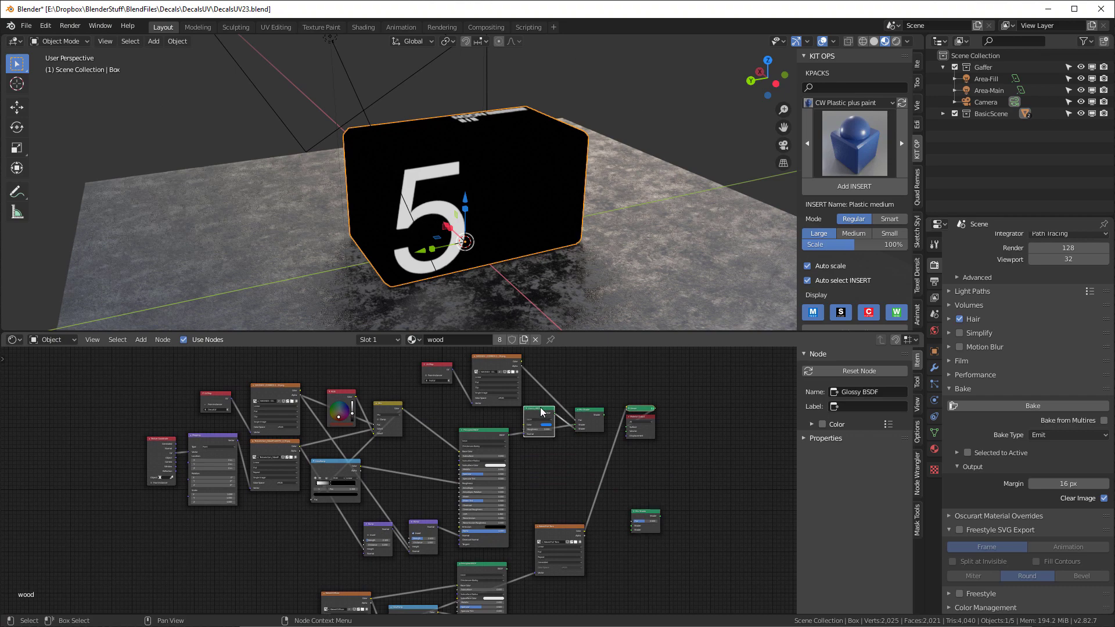
key("shift+d")
left_click(558, 491)
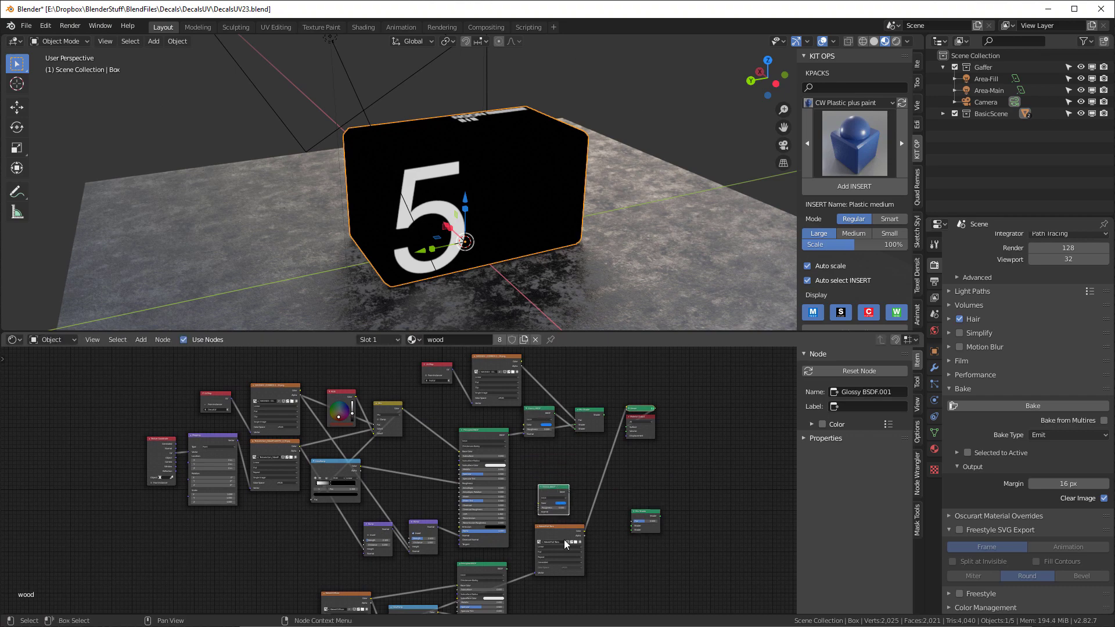
Mix the baked Principled BSDF with the Glossy BSDF copy in the Mix Shader copy, using the Baked-Foil-Trans Color as Fac.
scroll(567, 535, "up", 3)
scroll(594, 492, "up", 1)
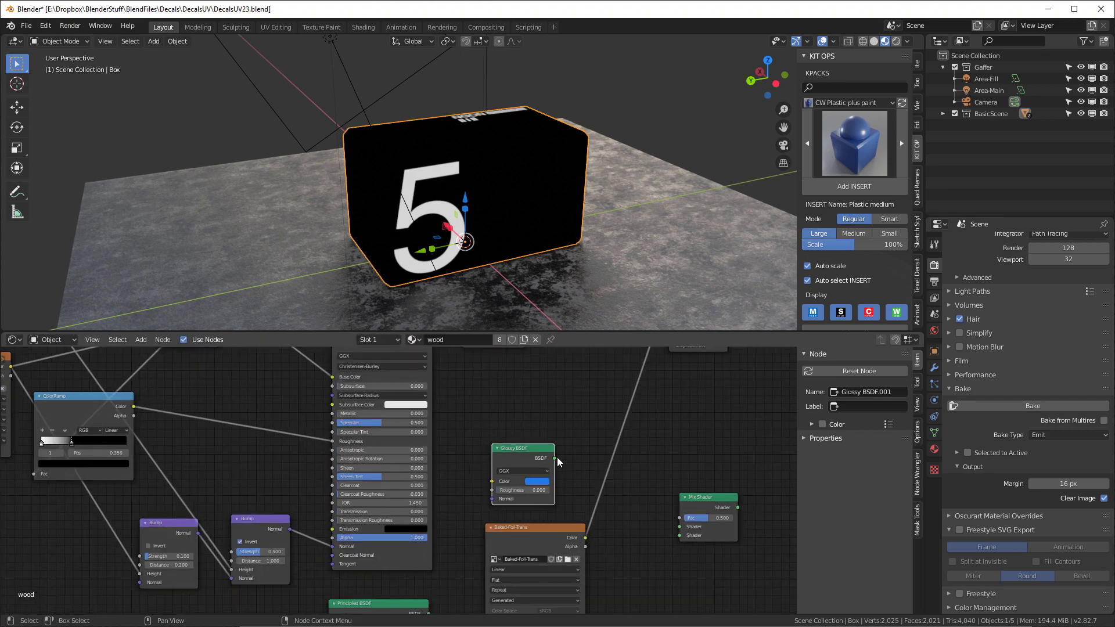
scroll(616, 444, "down", 2)
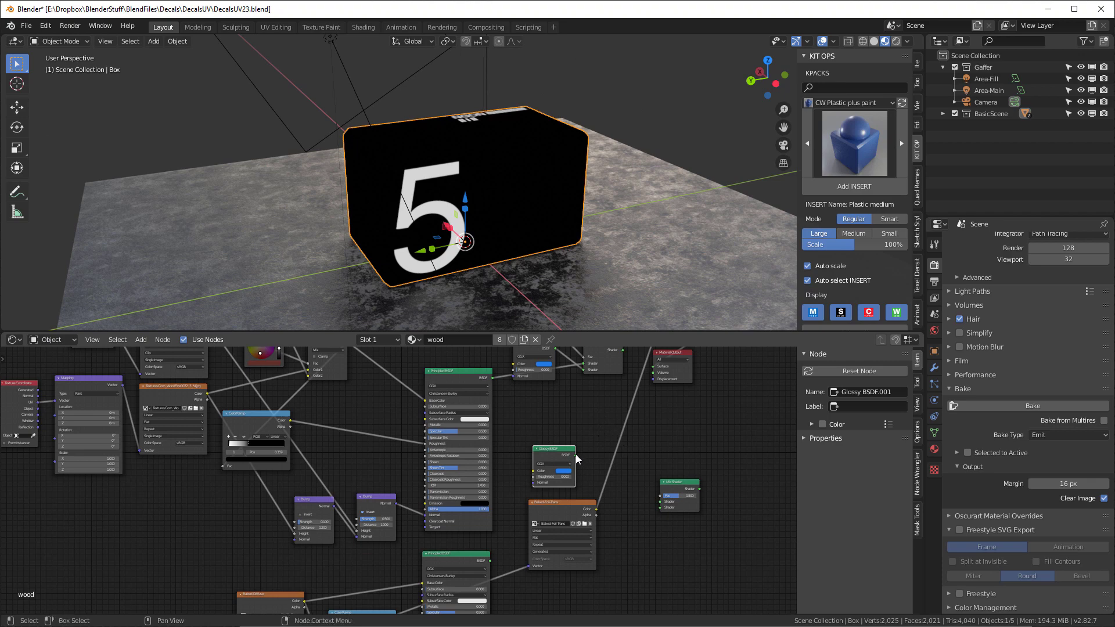
left_click_drag(574, 454, 659, 508)
scroll(636, 500, "up", 1)
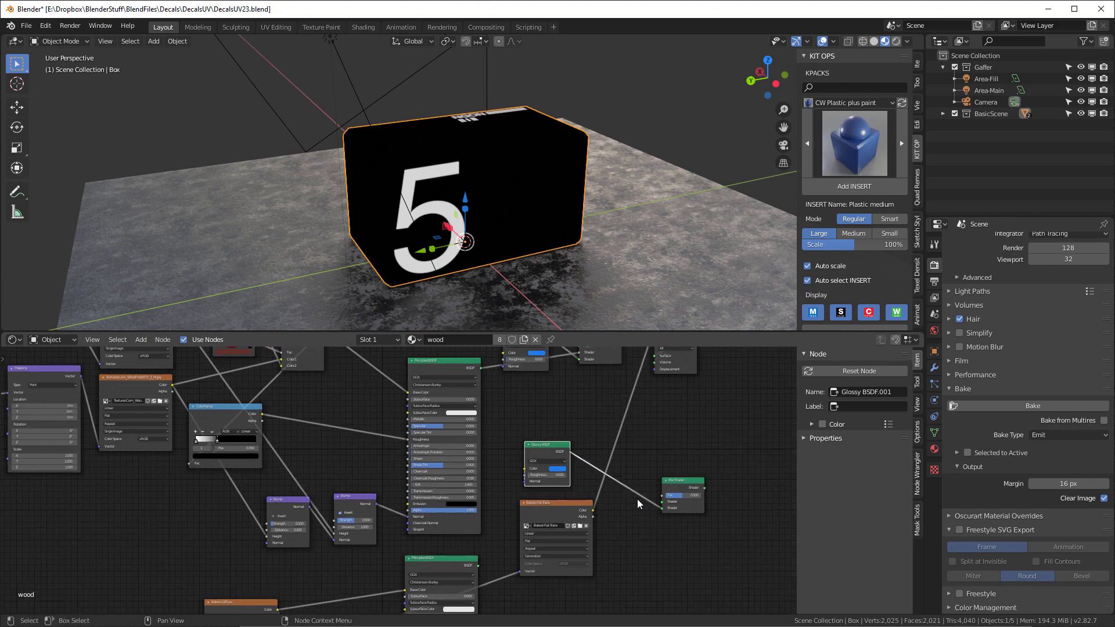
scroll(625, 500, "up", 1)
left_click_drag(511, 545, 709, 485)
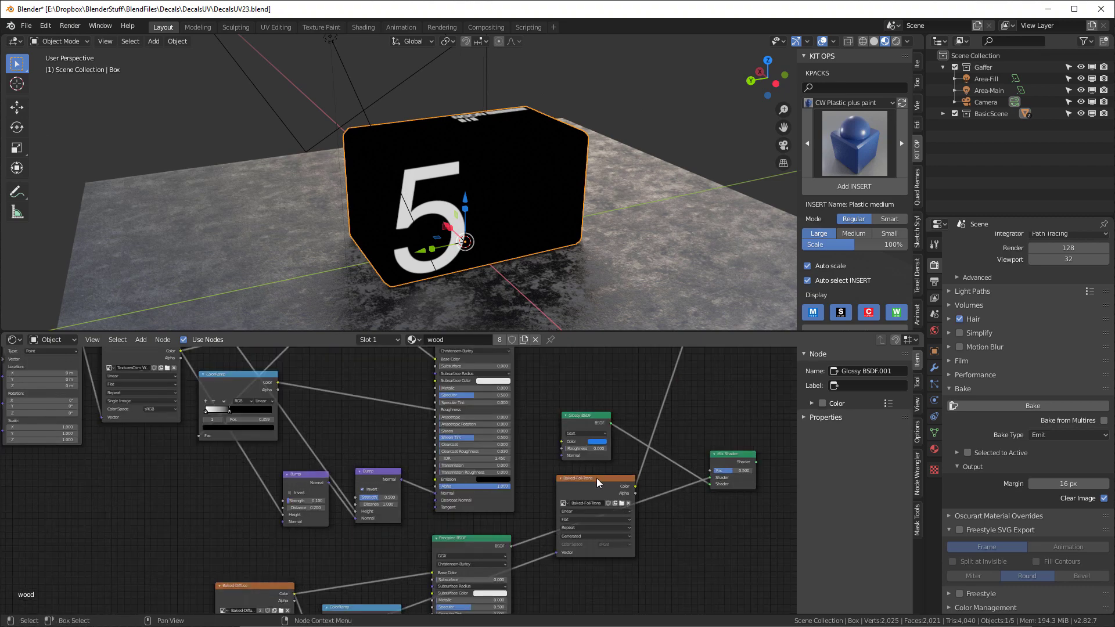
left_click_drag(597, 479, 712, 472)
scroll(646, 468, "down", 2)
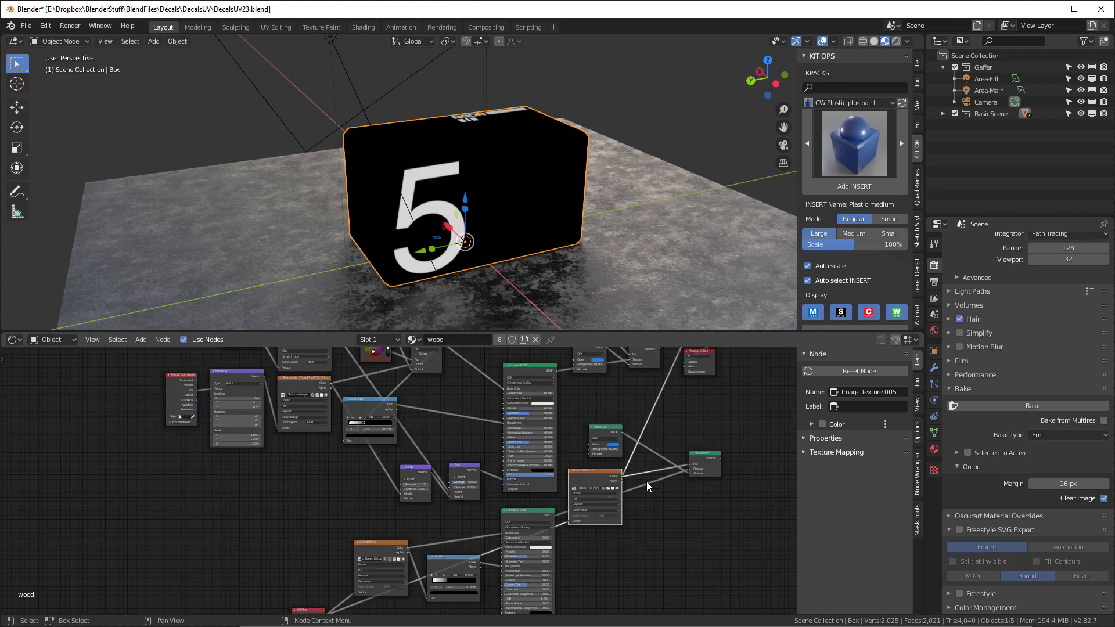
Preview the Mix Shader copy on the box and inspect the baked wood, decals and blue foil up close.
scroll(691, 464, "up", 2)
left_click(735, 441, "ctrl+shift")
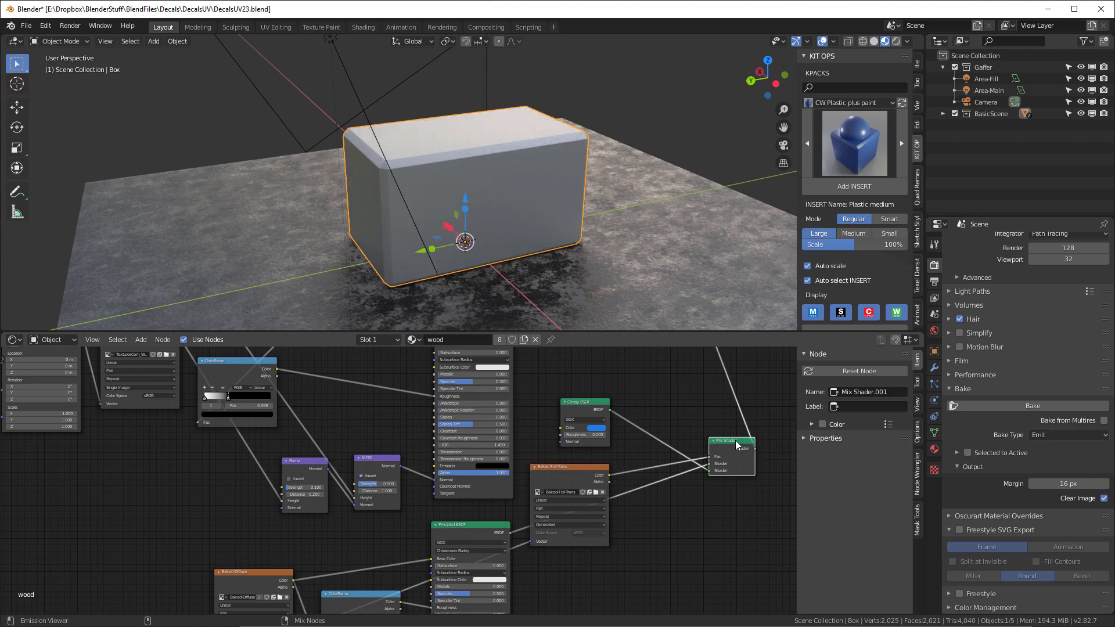
middle_click_drag(406, 191, 593, 384)
scroll(456, 178, "up", 4)
scroll(618, 485, "down", 2)
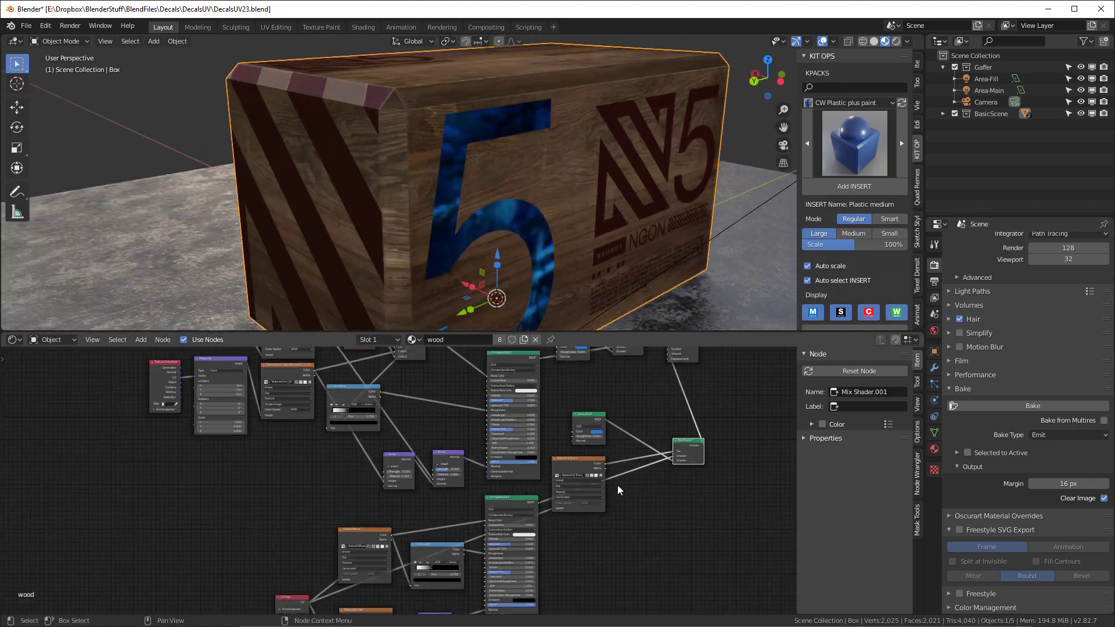
Preview the original Mix Shader on the box to compare it with the baked version.
scroll(618, 485, "up", 3)
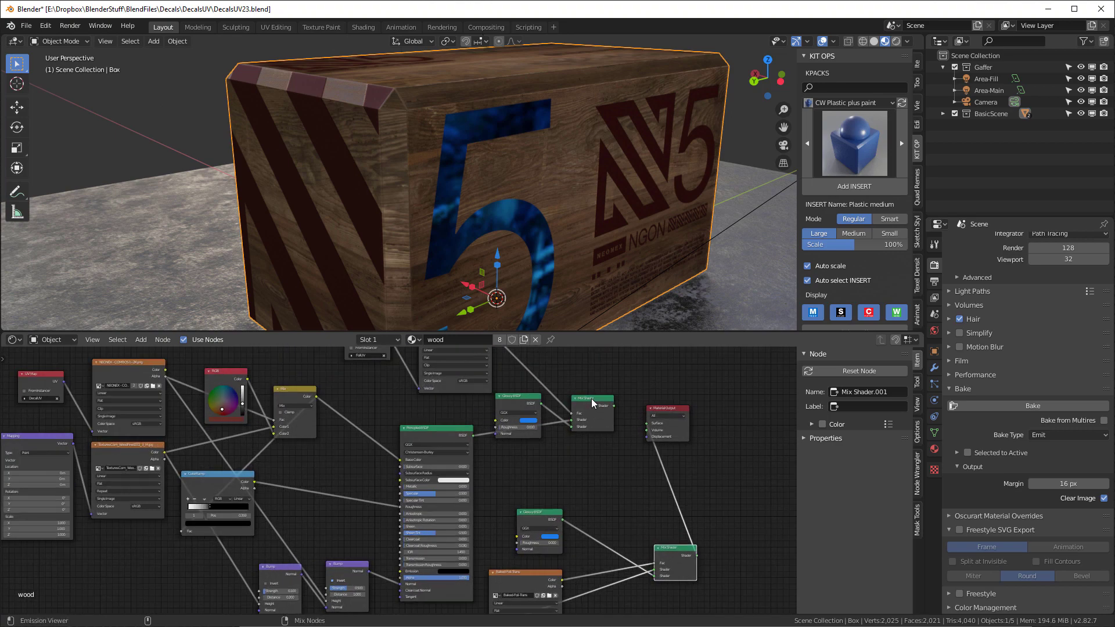
left_click(592, 398, "ctrl+shift")
scroll(622, 476, "down", 2)
middle_click_drag(622, 477, 632, 414)
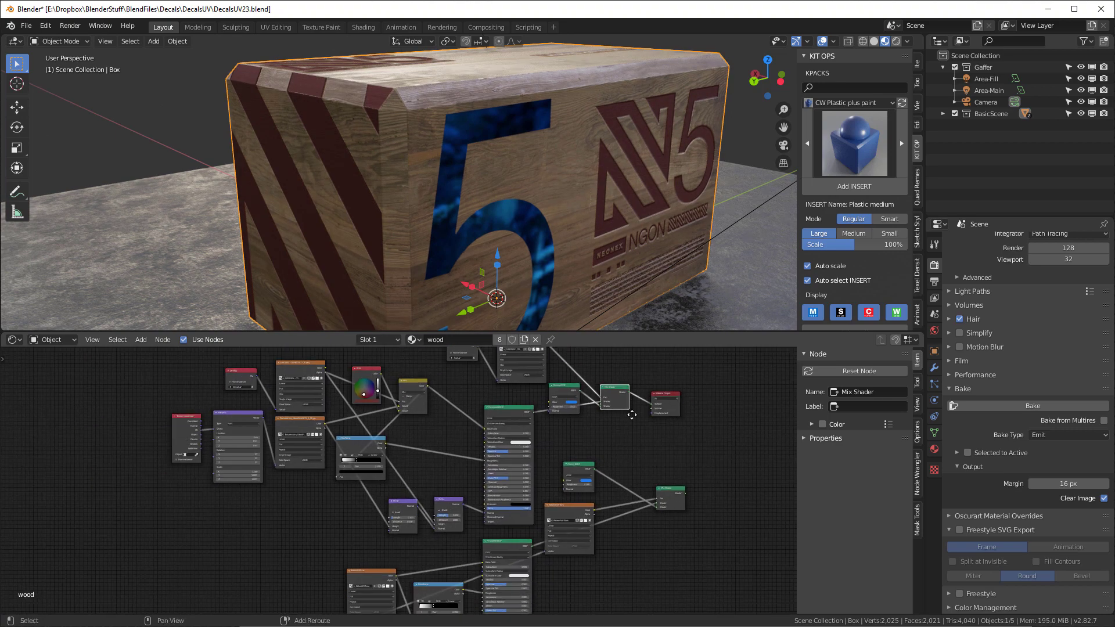
Set the strength of the Baked-Normal image's Normal Map node to 1.0 and check the baked material on the box.
scroll(619, 513, "up", 5)
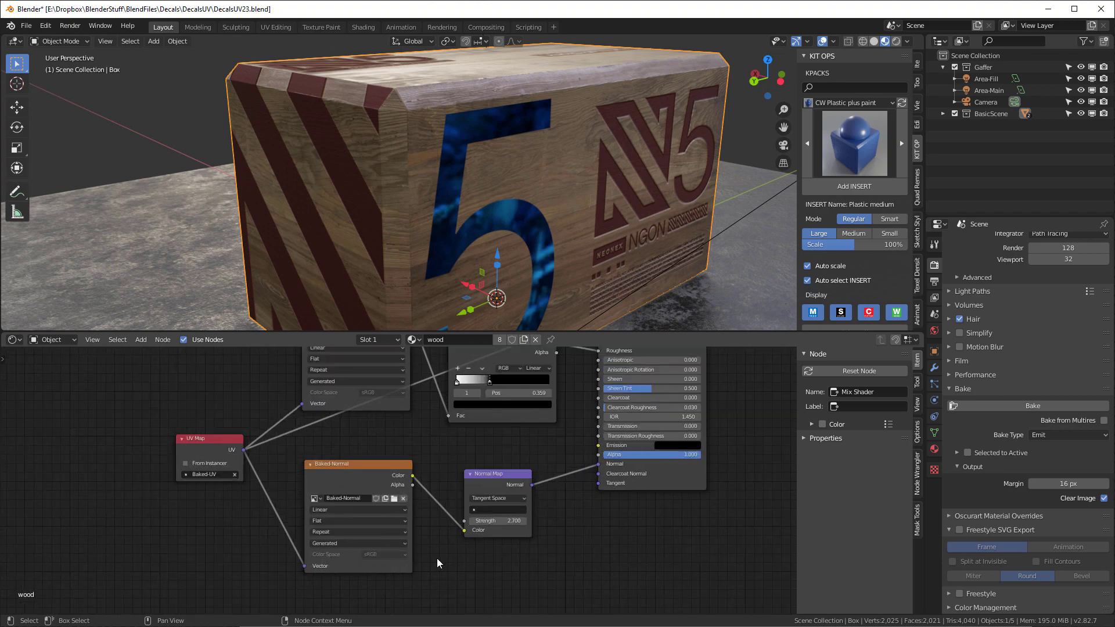
scroll(437, 558, "up", 2)
double_click(516, 508)
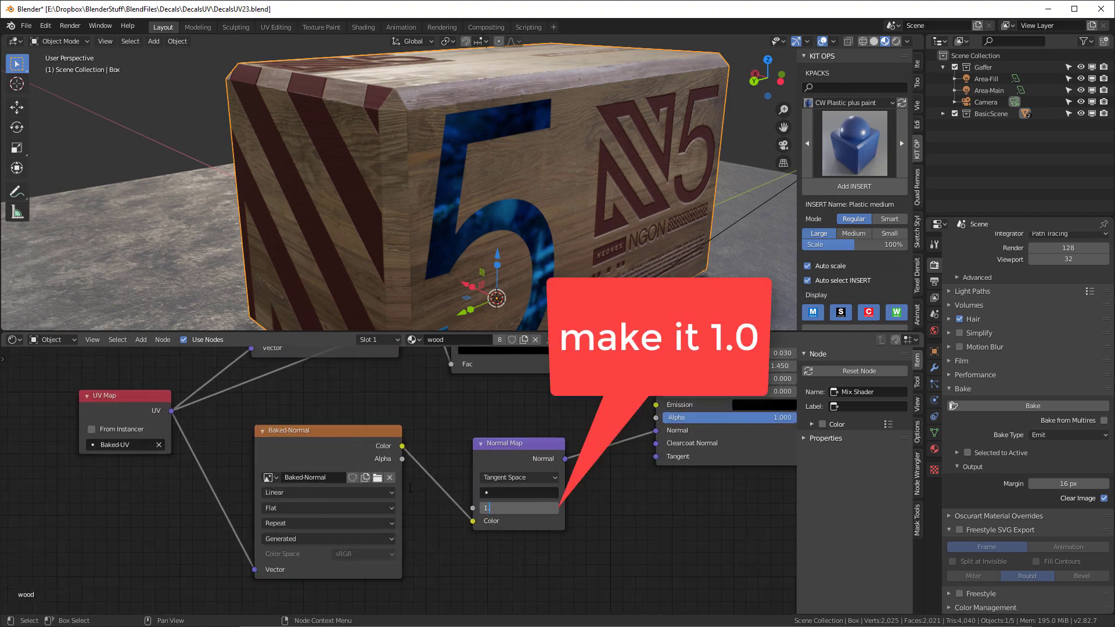
key("Escape")
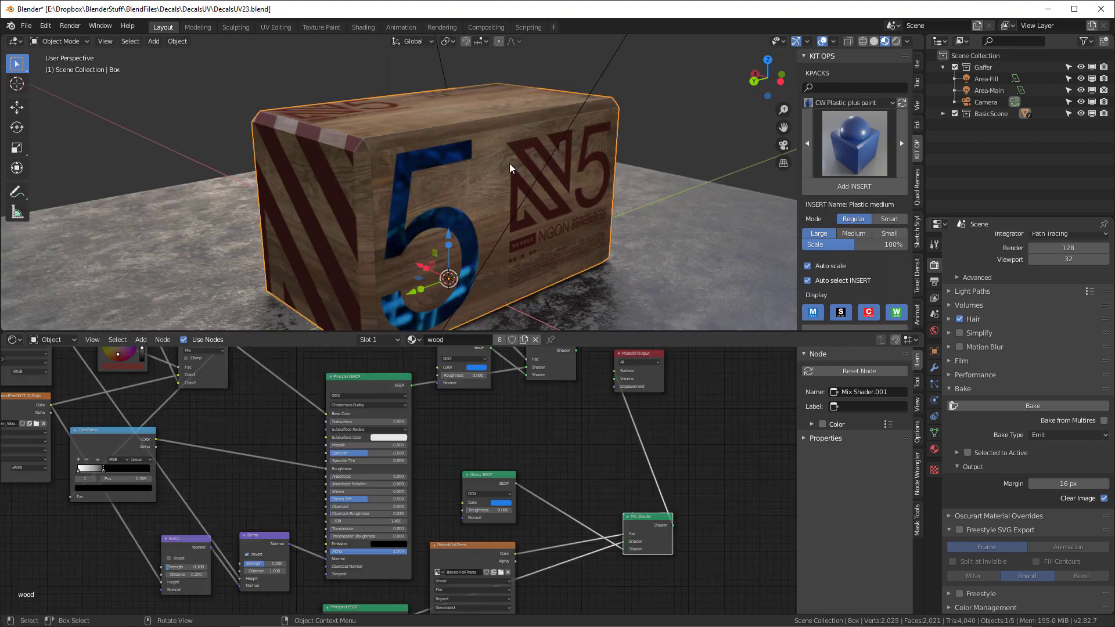
middle_click_drag(510, 163, 482, 158)
scroll(473, 168, "up", 2)
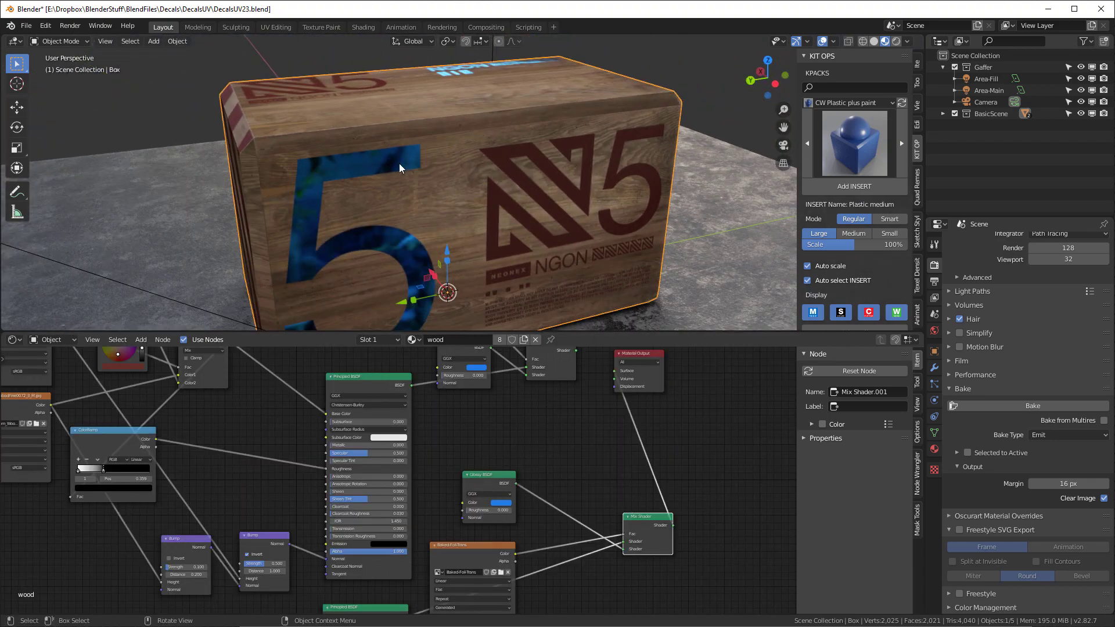
Switch to the UV Editing workspace, maximize the image editor and deselect all UVs to view the Baked-Diffuse image.
left_click(277, 27)
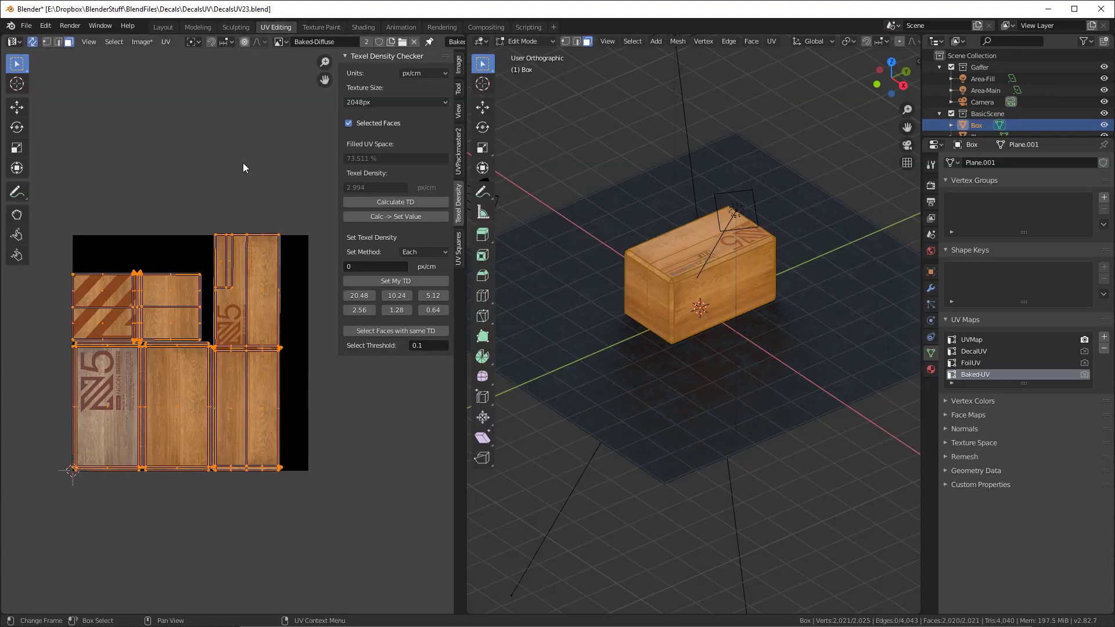
key("ctrl+space")
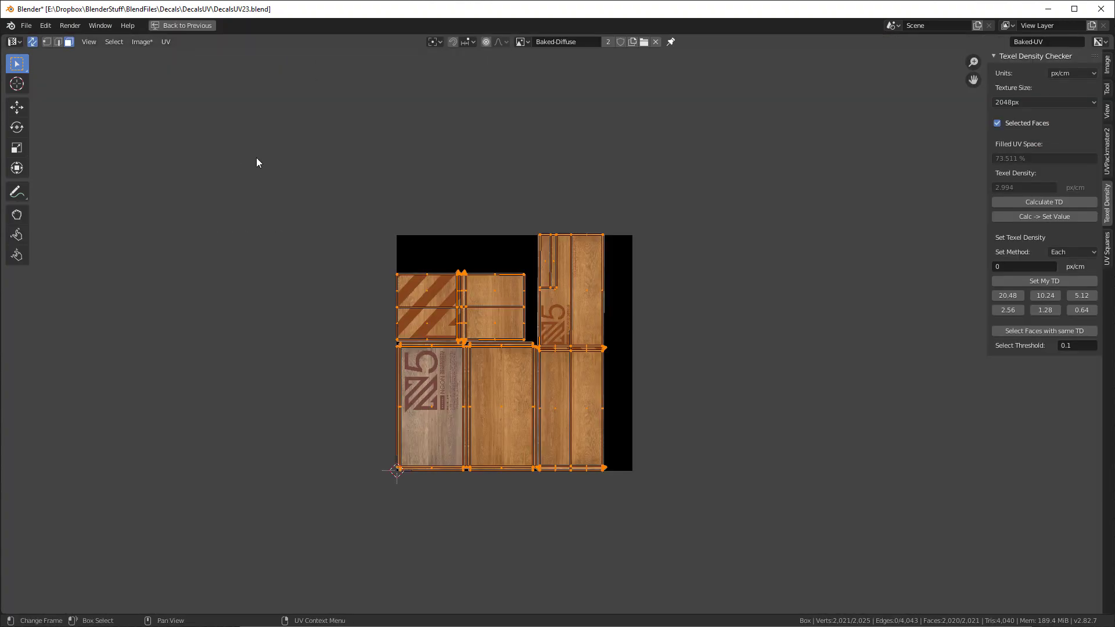
scroll(720, 264, "up", 3)
key("alt+a")
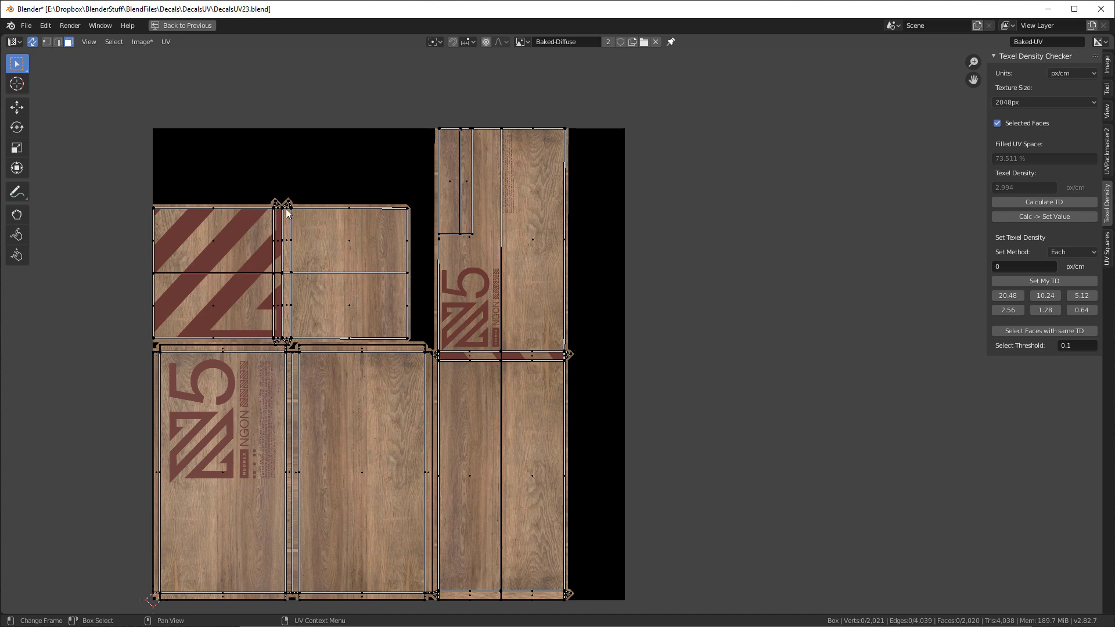
Display the Baked-Foil-Trans image and the Baked-Normal image against the UV layout, then leave Edit Mode.
left_click(527, 41)
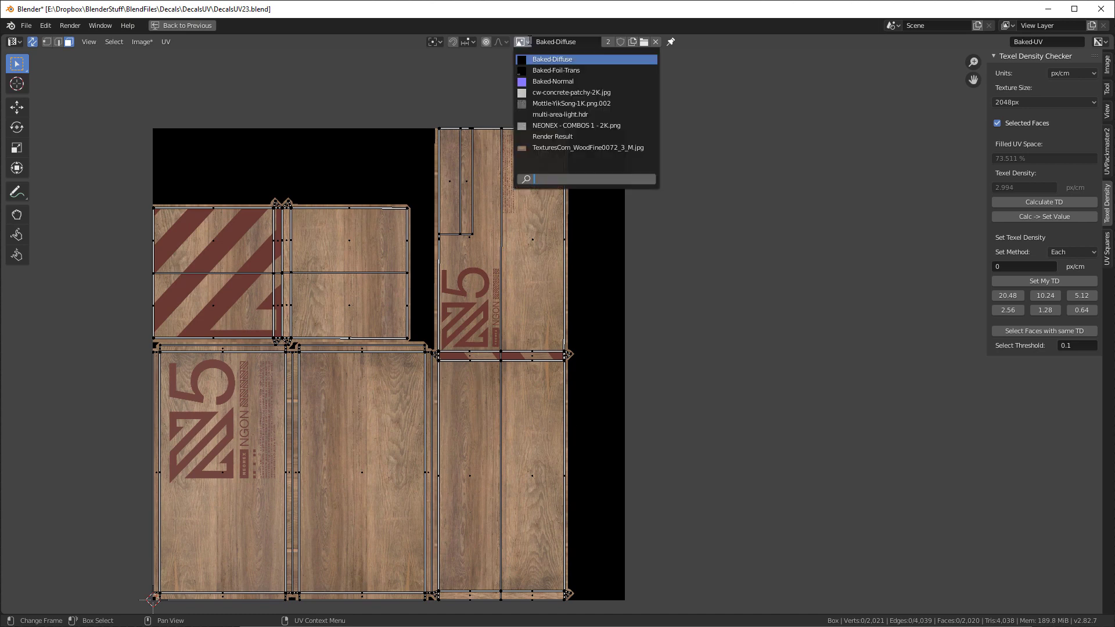
left_click(534, 69)
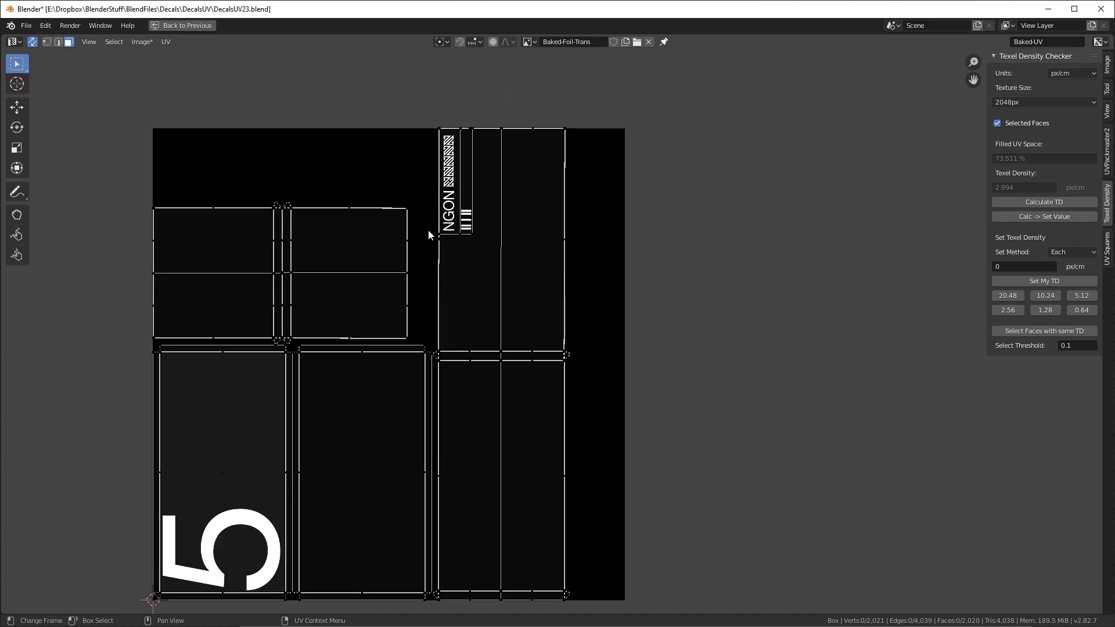
left_click(527, 42)
left_click(538, 80)
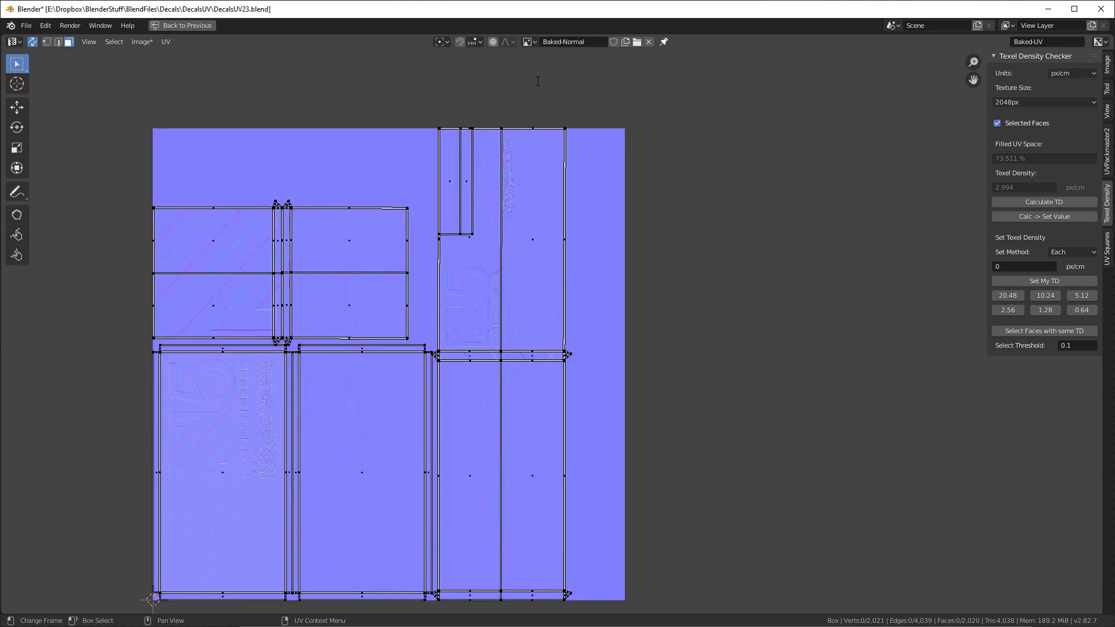
key("Tab")
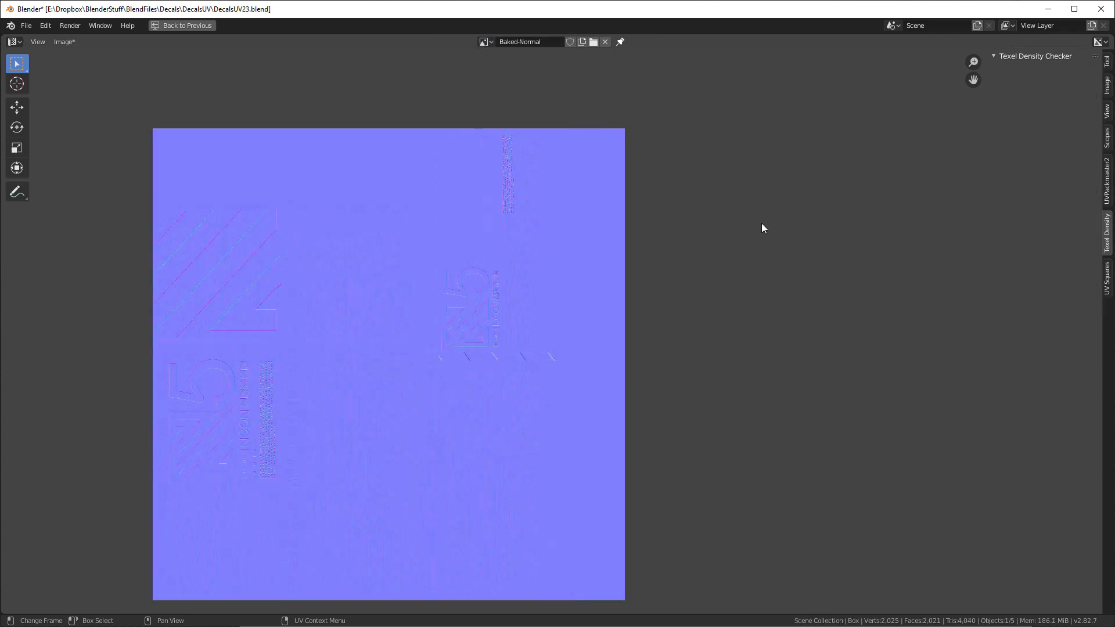
Show the image properties and view the source textures TexturesCom_WoodFine0072_3_M.jpg and NEONEX - COMBOS 1 - 2K.png.
left_click(483, 41)
left_click(1107, 85)
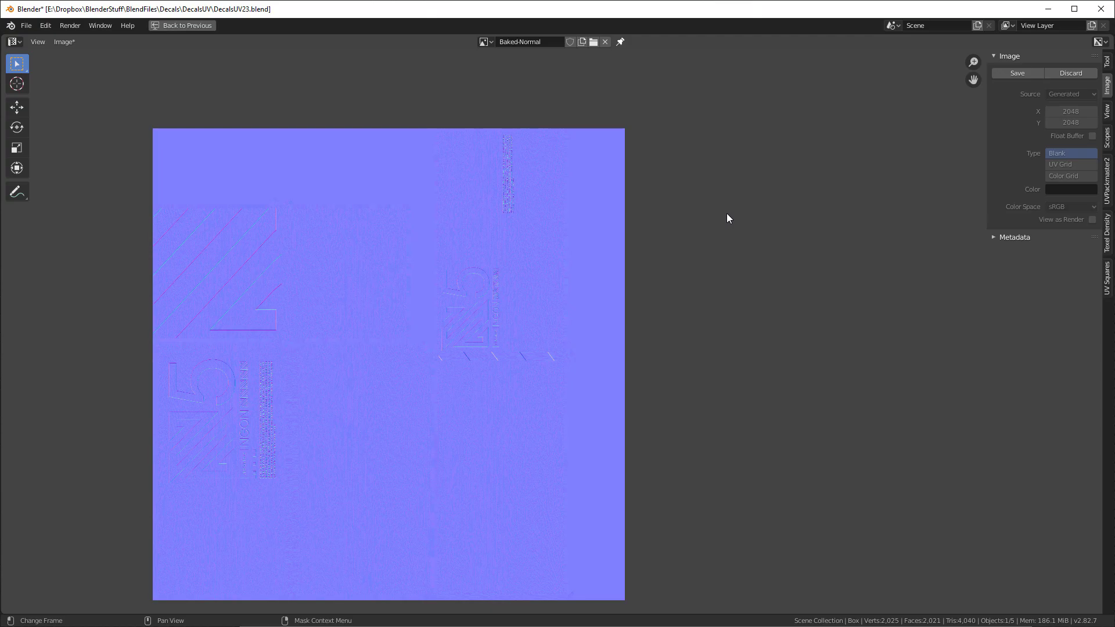
left_click(485, 41)
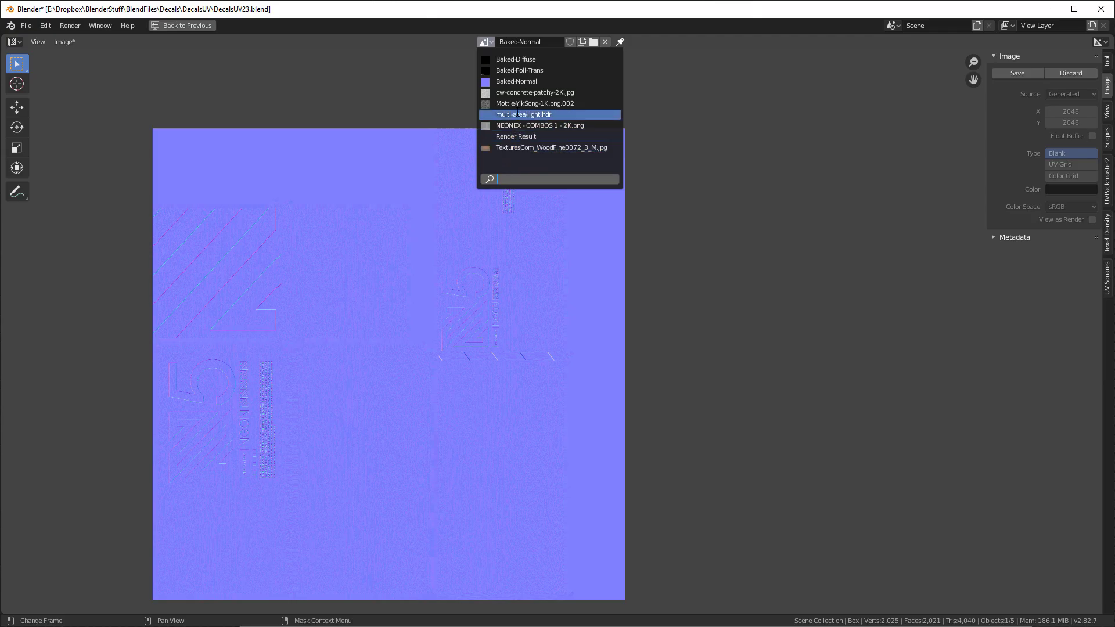
left_click(514, 150)
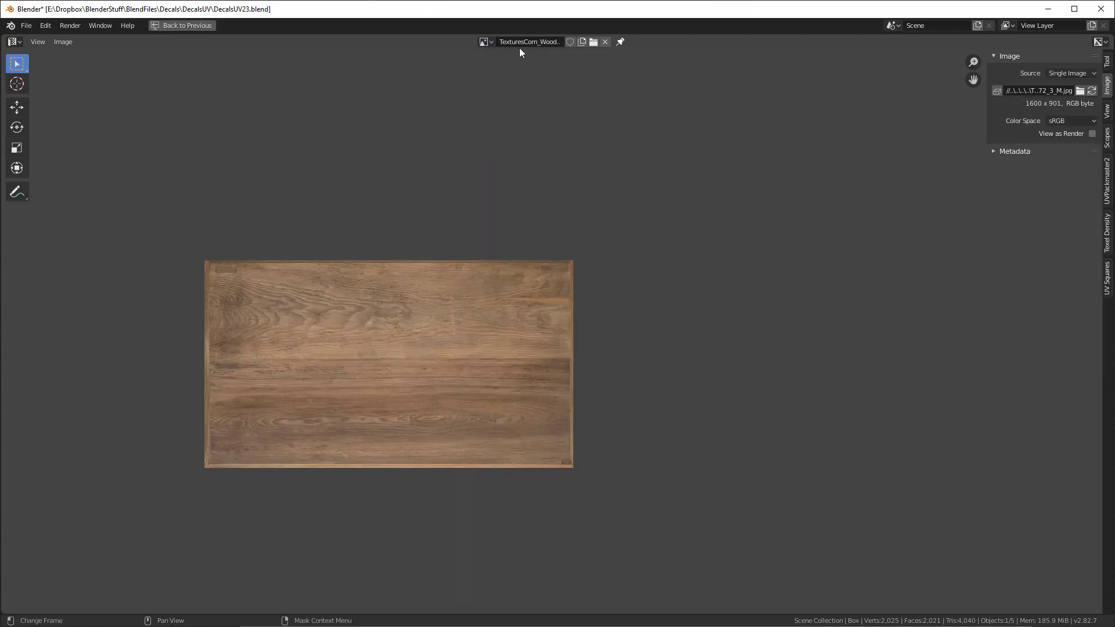
left_click(486, 41)
left_click(529, 125)
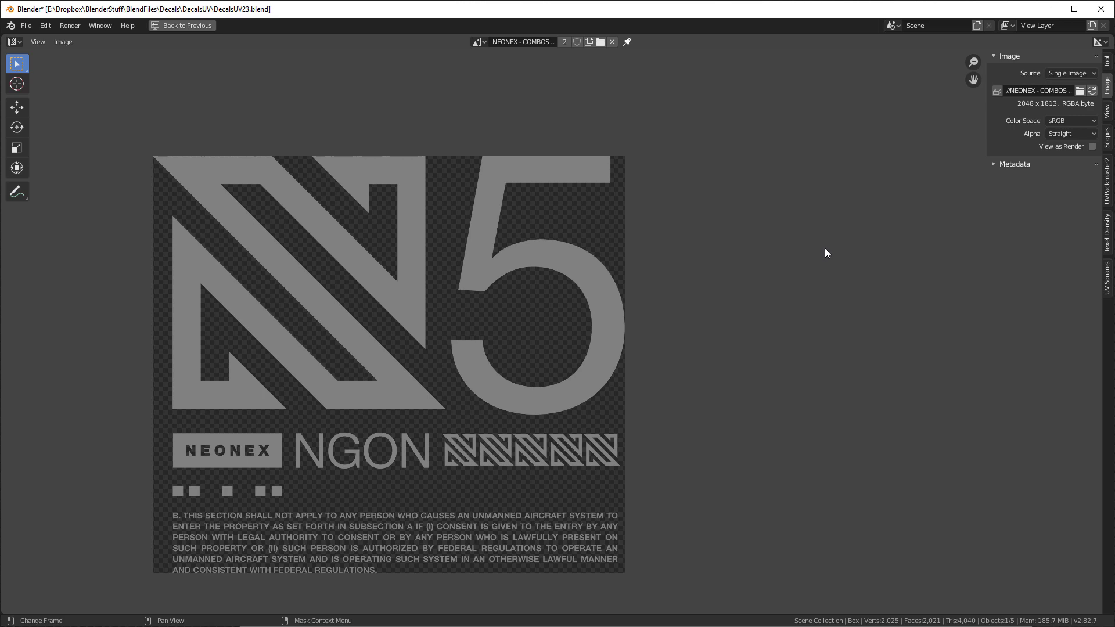
scroll(479, 230, "up", 1)
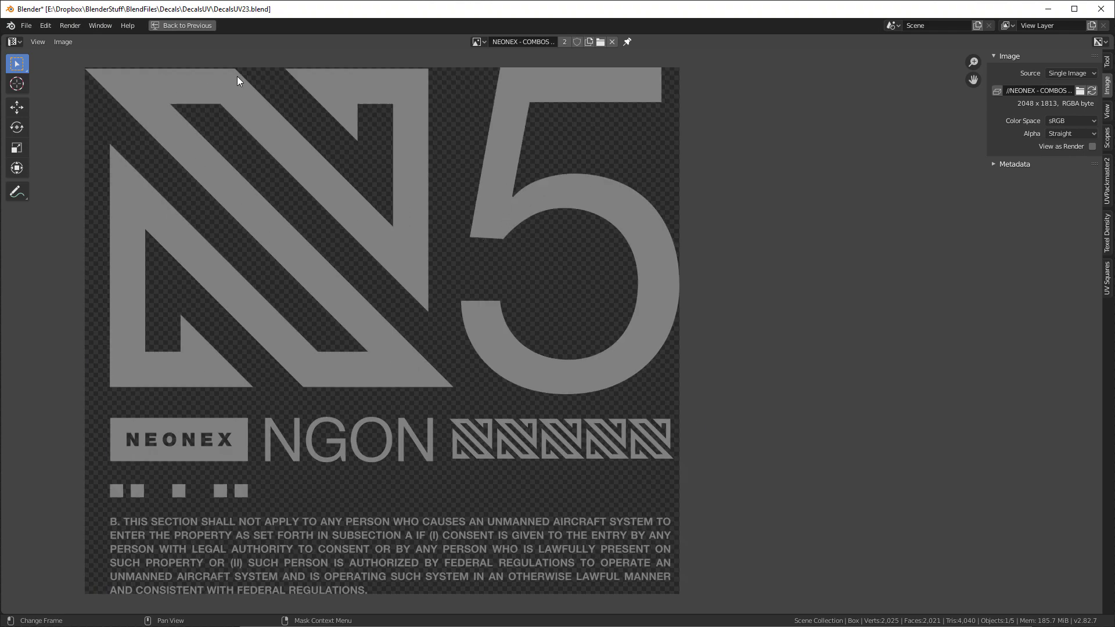
Leave the maximized image view and examine the small printed text on the side of the box up close.
key("ctrl+space")
middle_click_drag(582, 200, 642, 116)
scroll(595, 187, "up", 4)
scroll(593, 214, "up", 5)
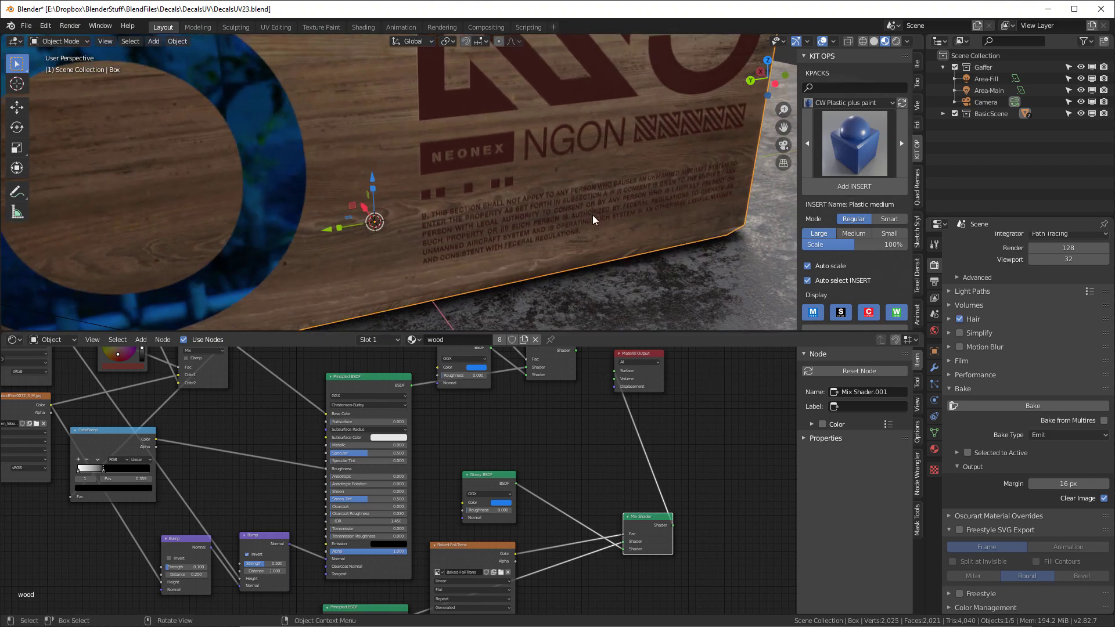
middle_click_drag(590, 196, 601, 154)
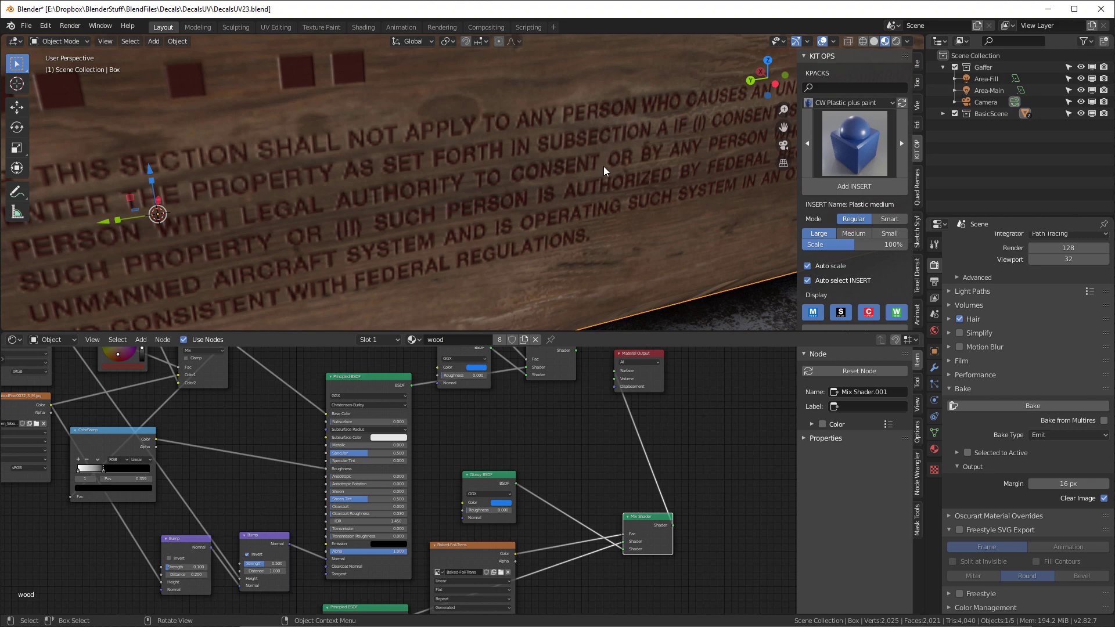
Compare the original and baked materials by alternately connecting their Mix Shader nodes to the Material Output, ending with the baked one.
key("ctrl+z")
key("ctrl+z")
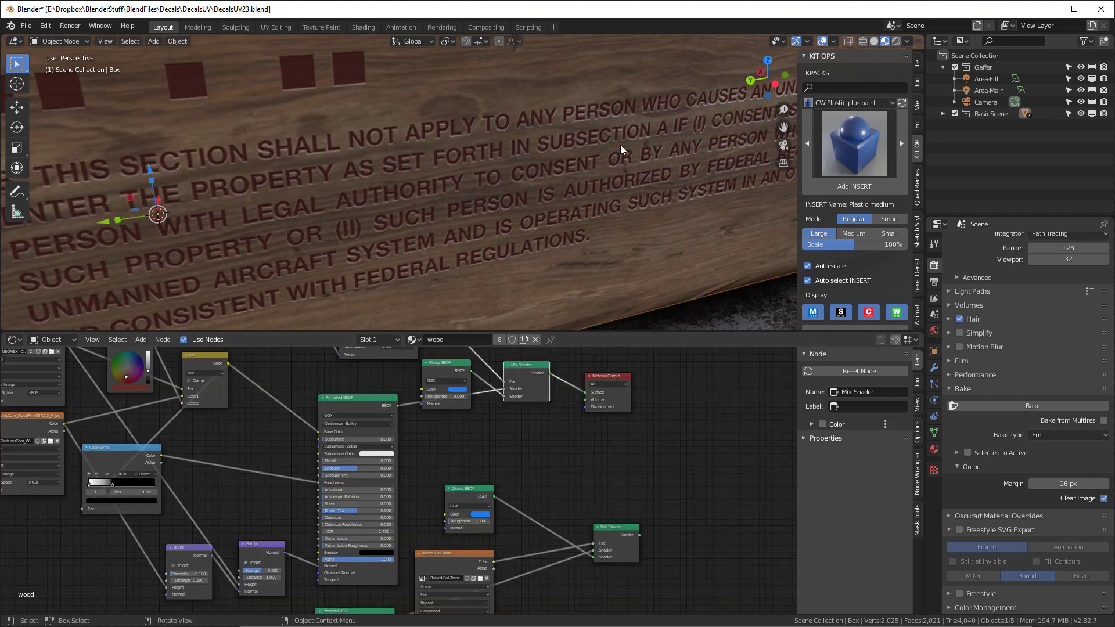
left_click(621, 529, "ctrl+shift")
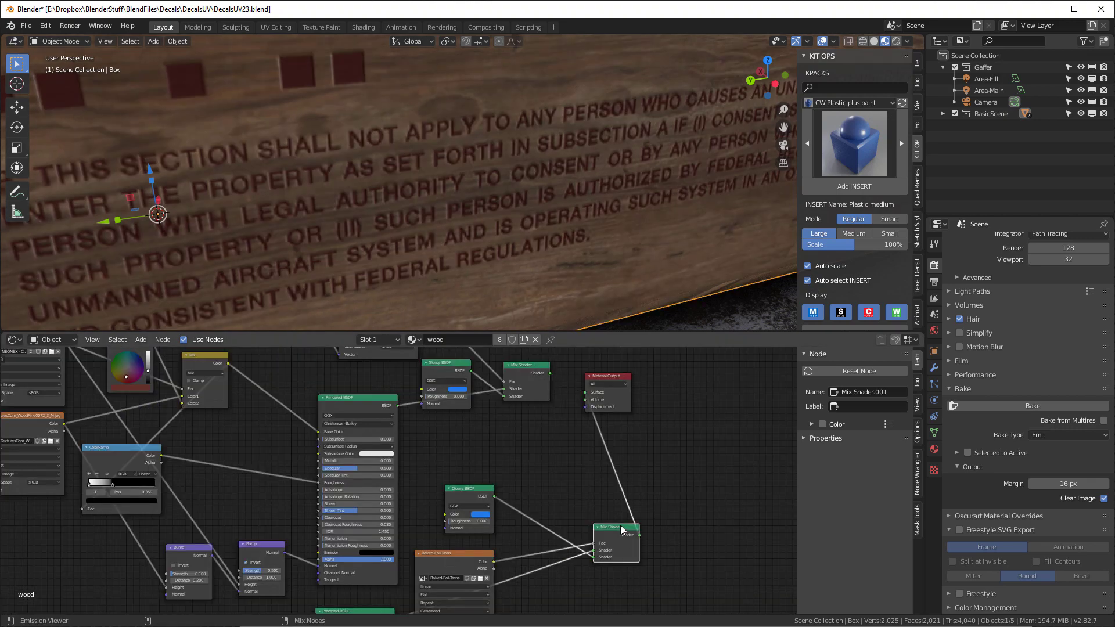
left_click(530, 364, "ctrl+shift")
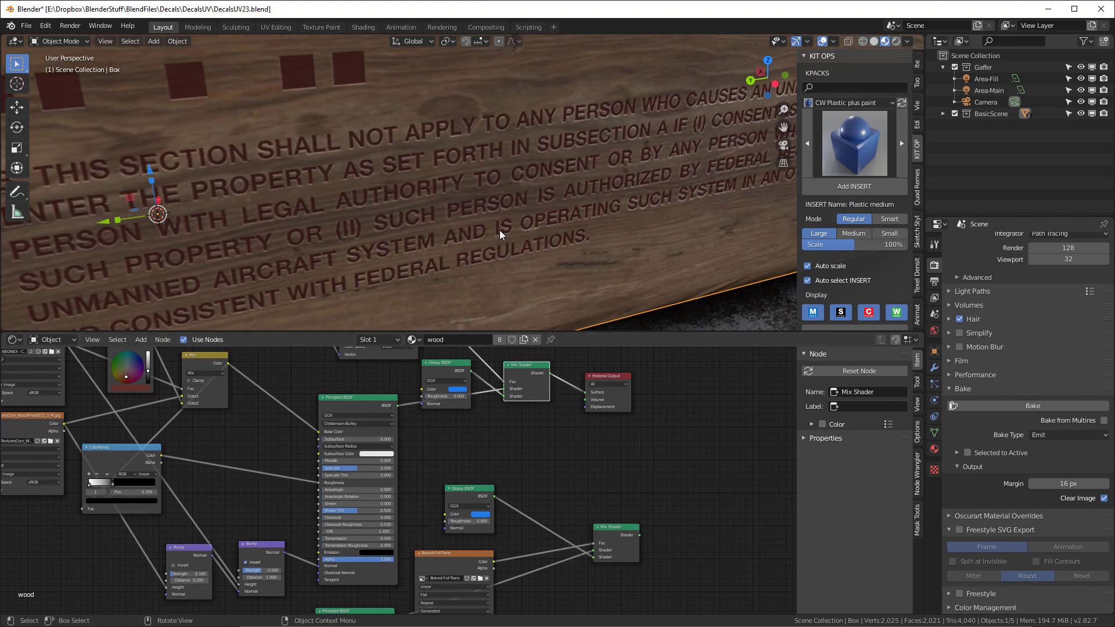
left_click(625, 530, "ctrl+shift")
scroll(554, 159, "down", 5)
middle_click_drag(562, 163, 611, 229)
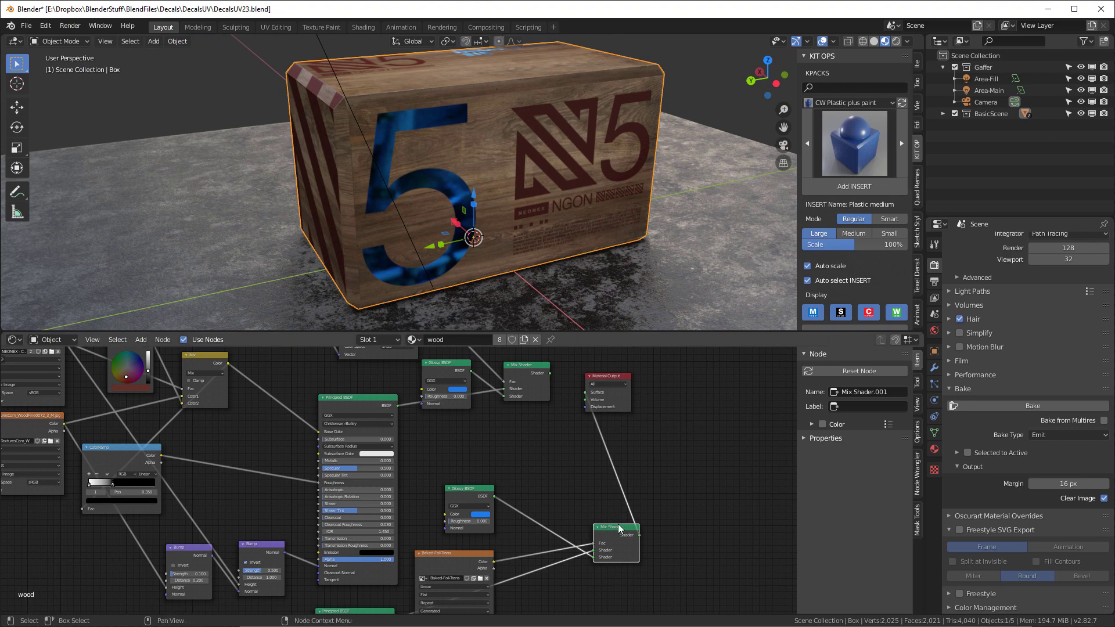
Move the baked material's Mix Shader node closer to its input nodes and check the box from several angles.
scroll(557, 441, "down", 3)
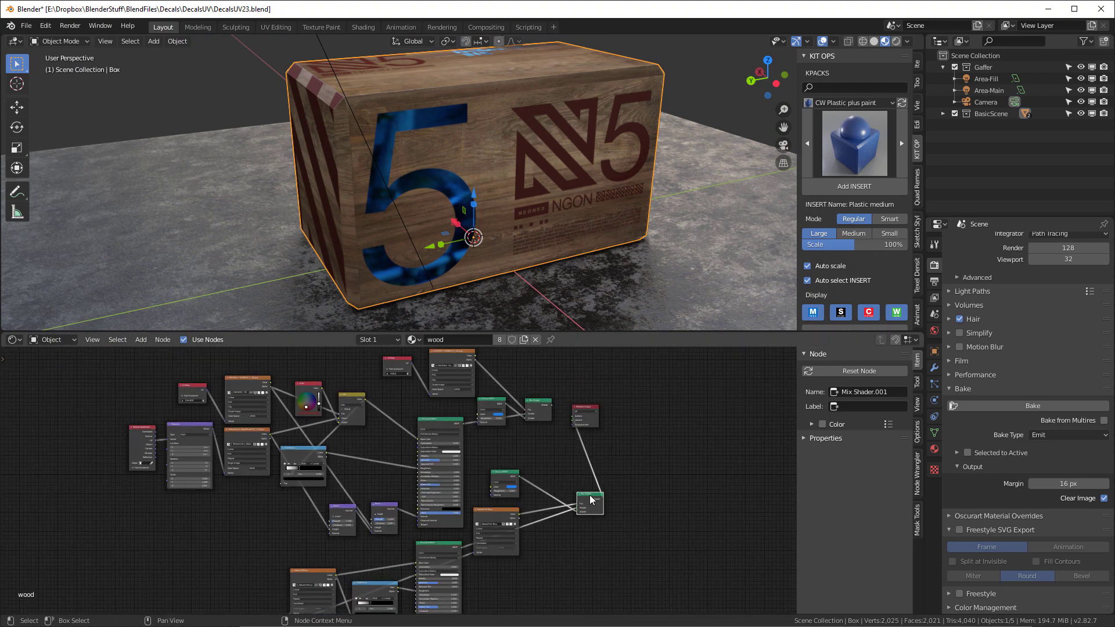
left_click_drag(589, 496, 565, 495)
scroll(531, 134, "up", 3)
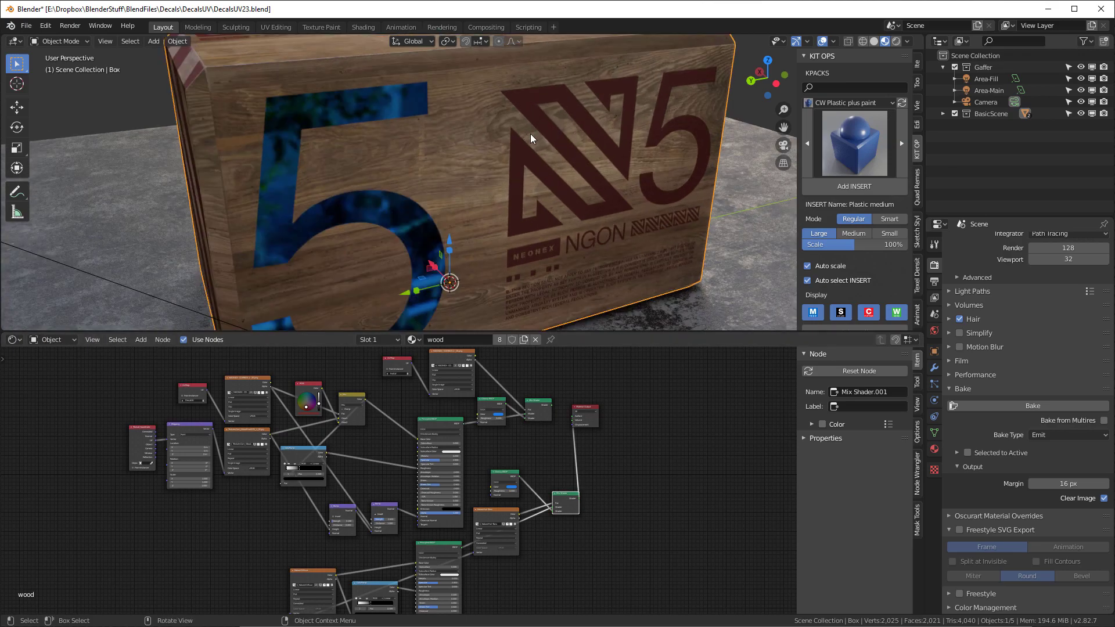
middle_click_drag(530, 134, 617, 170)
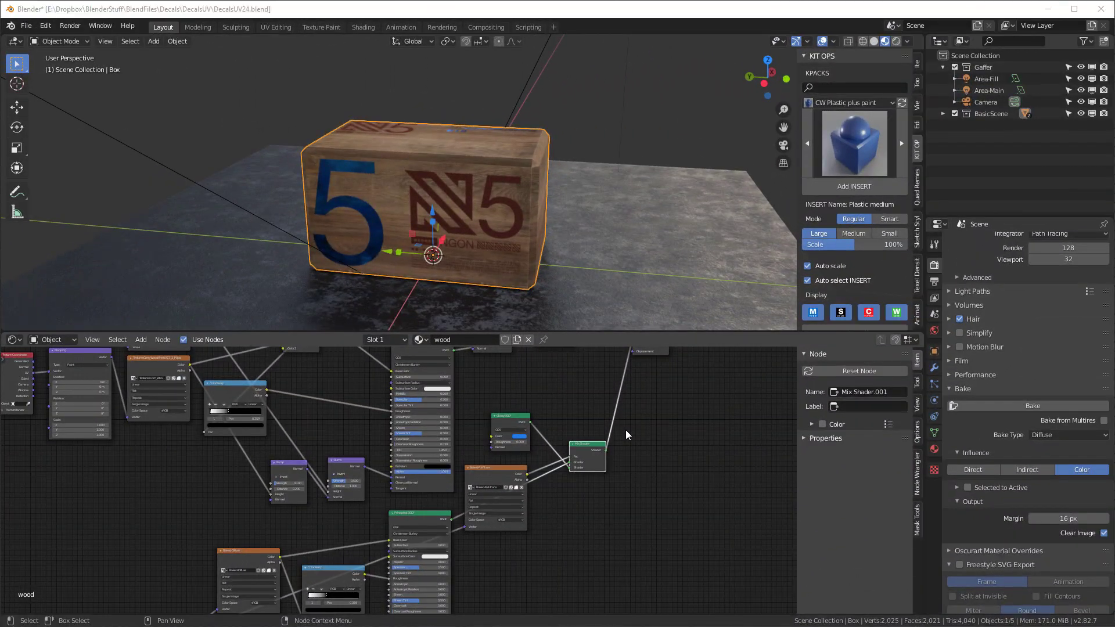
middle_click_drag(526, 263, 565, 199)
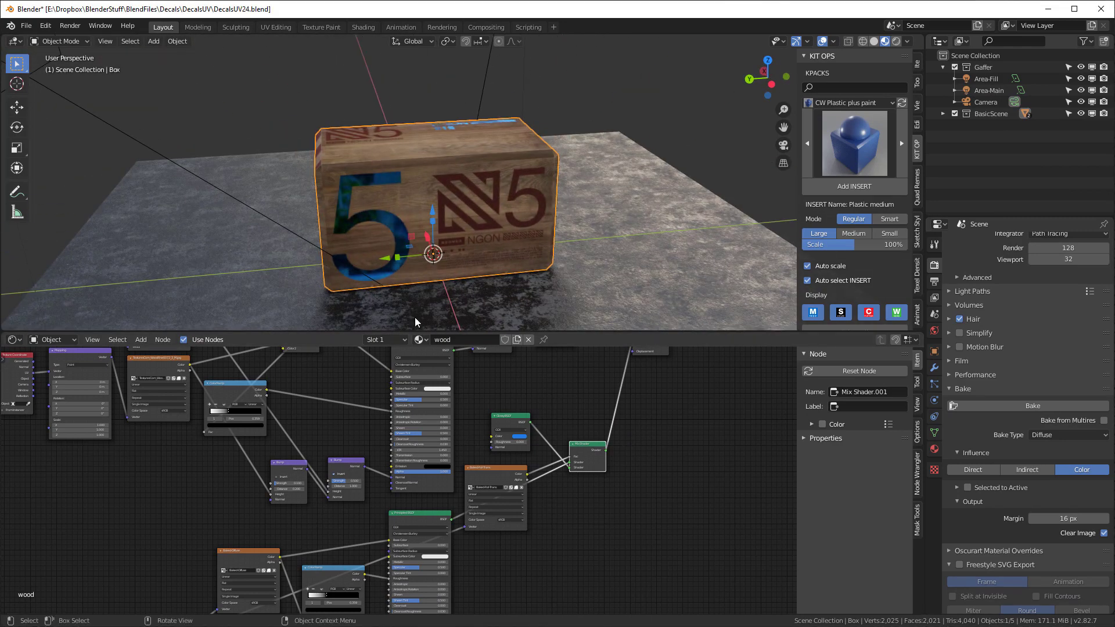
Replace the shader editor with the UV Editor showing the Baked-Diffuse image, and look over the image and external data commands.
left_click(21, 340)
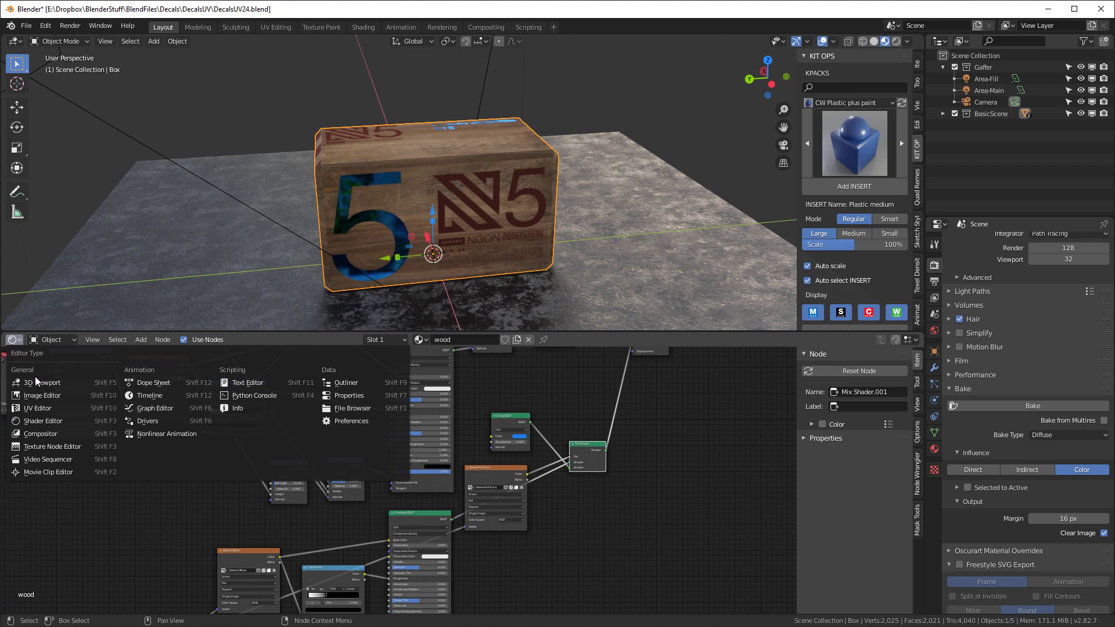
left_click(41, 409)
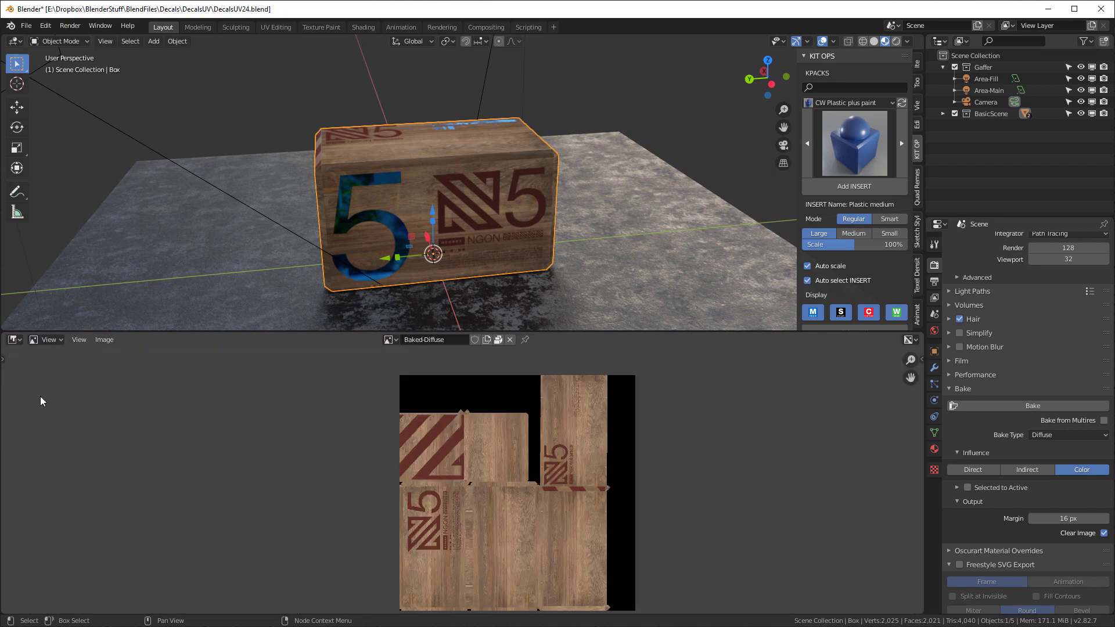
left_click(104, 340)
left_click(26, 26)
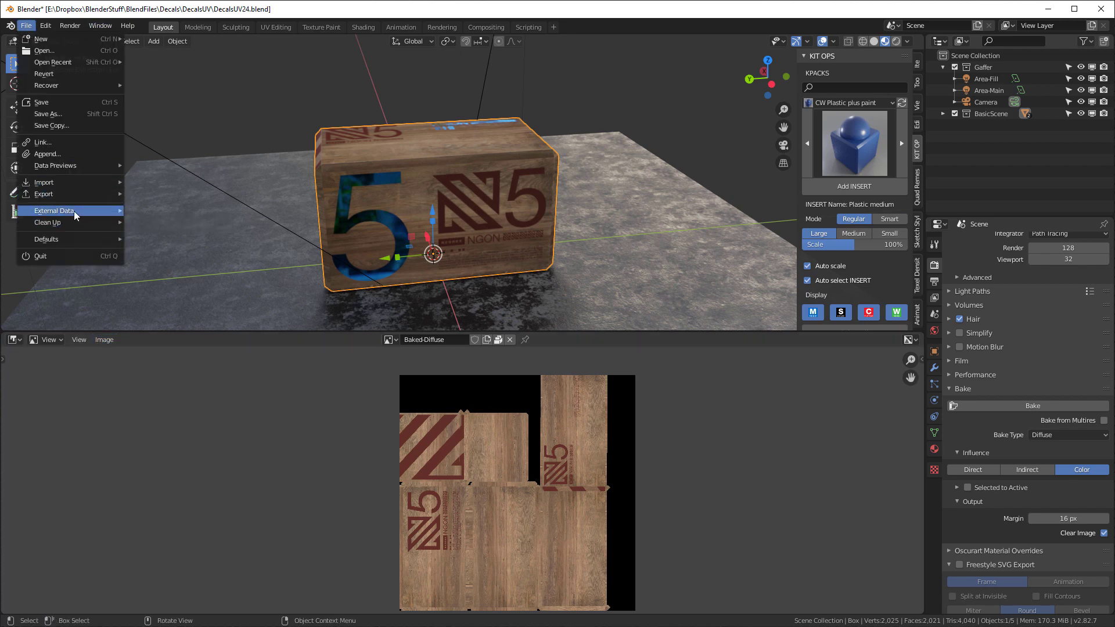
mouse_move(75, 211)
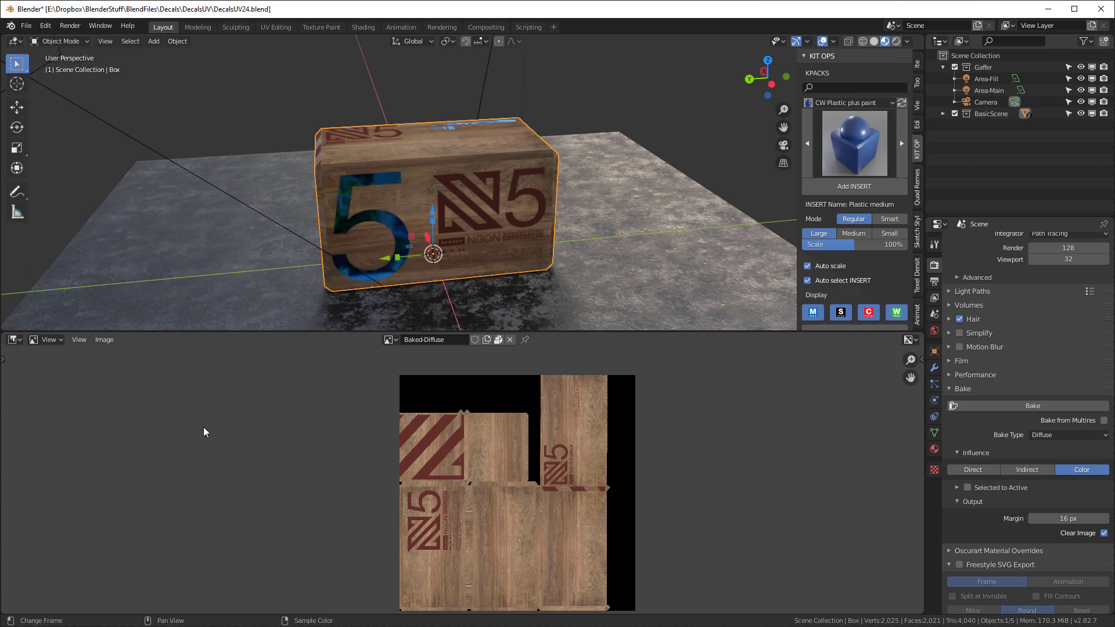
Save the DecalsUV24.blend file and revert to its saved version.
key("ctrl+s")
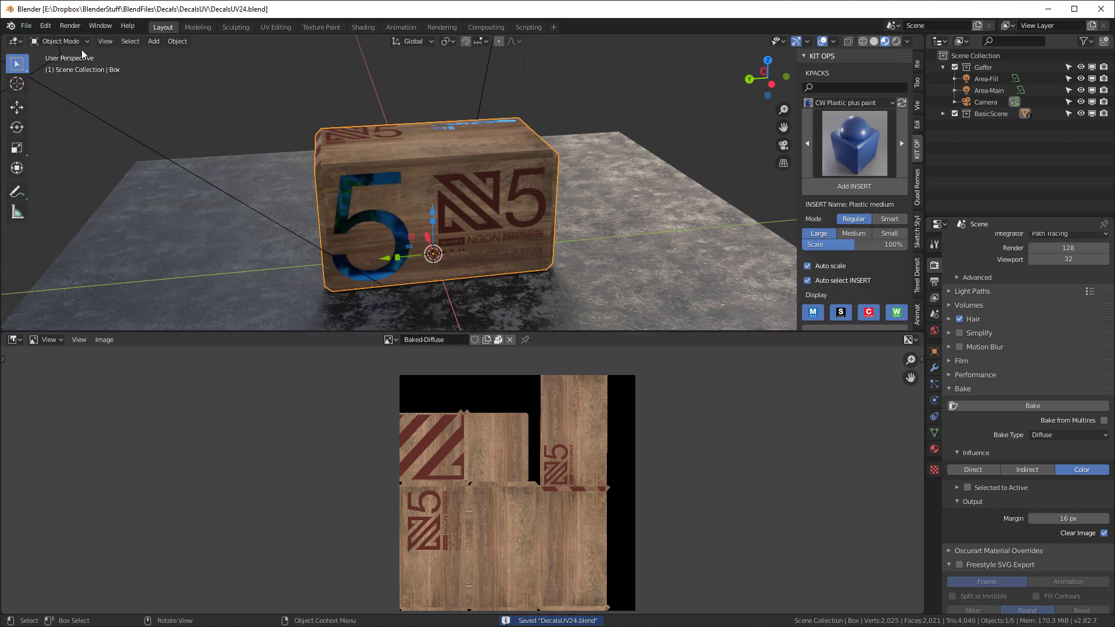
left_click(26, 26)
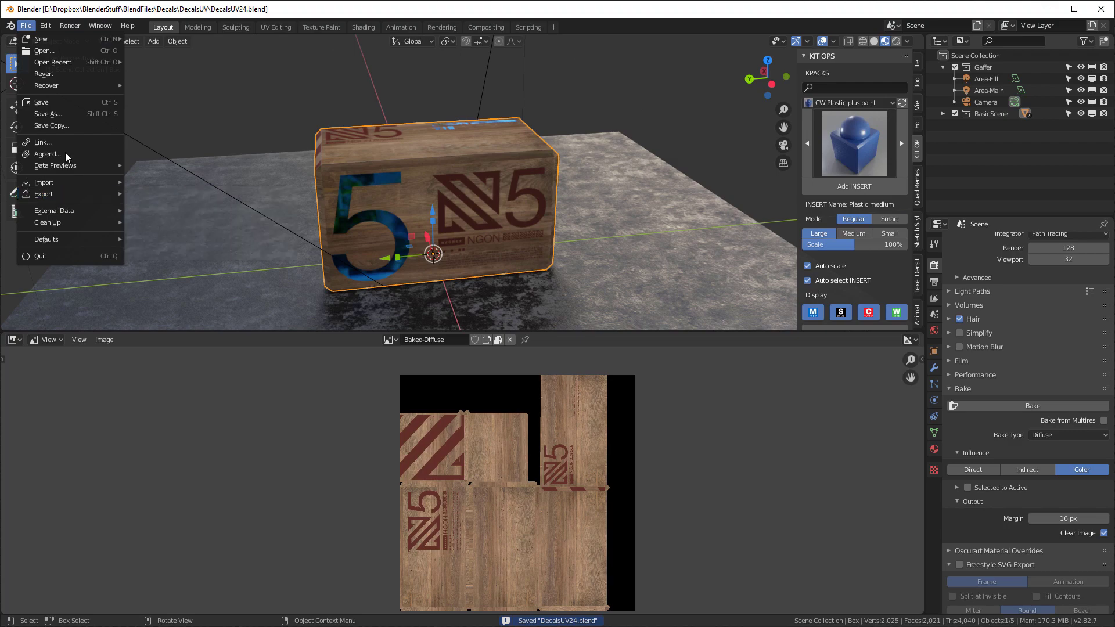
left_click(43, 74)
left_click(49, 75)
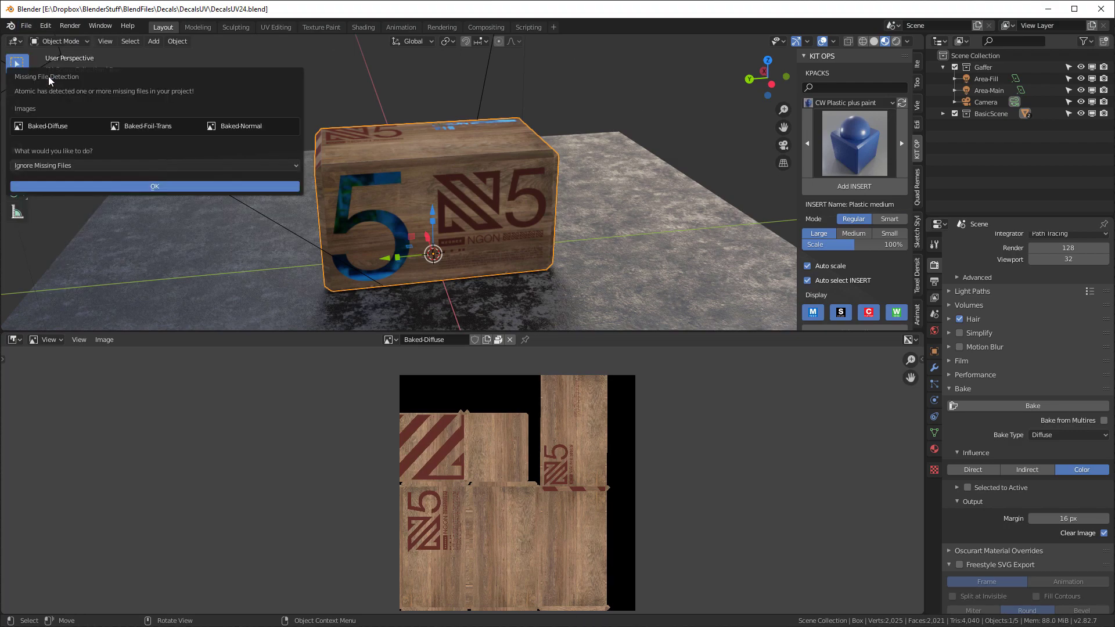